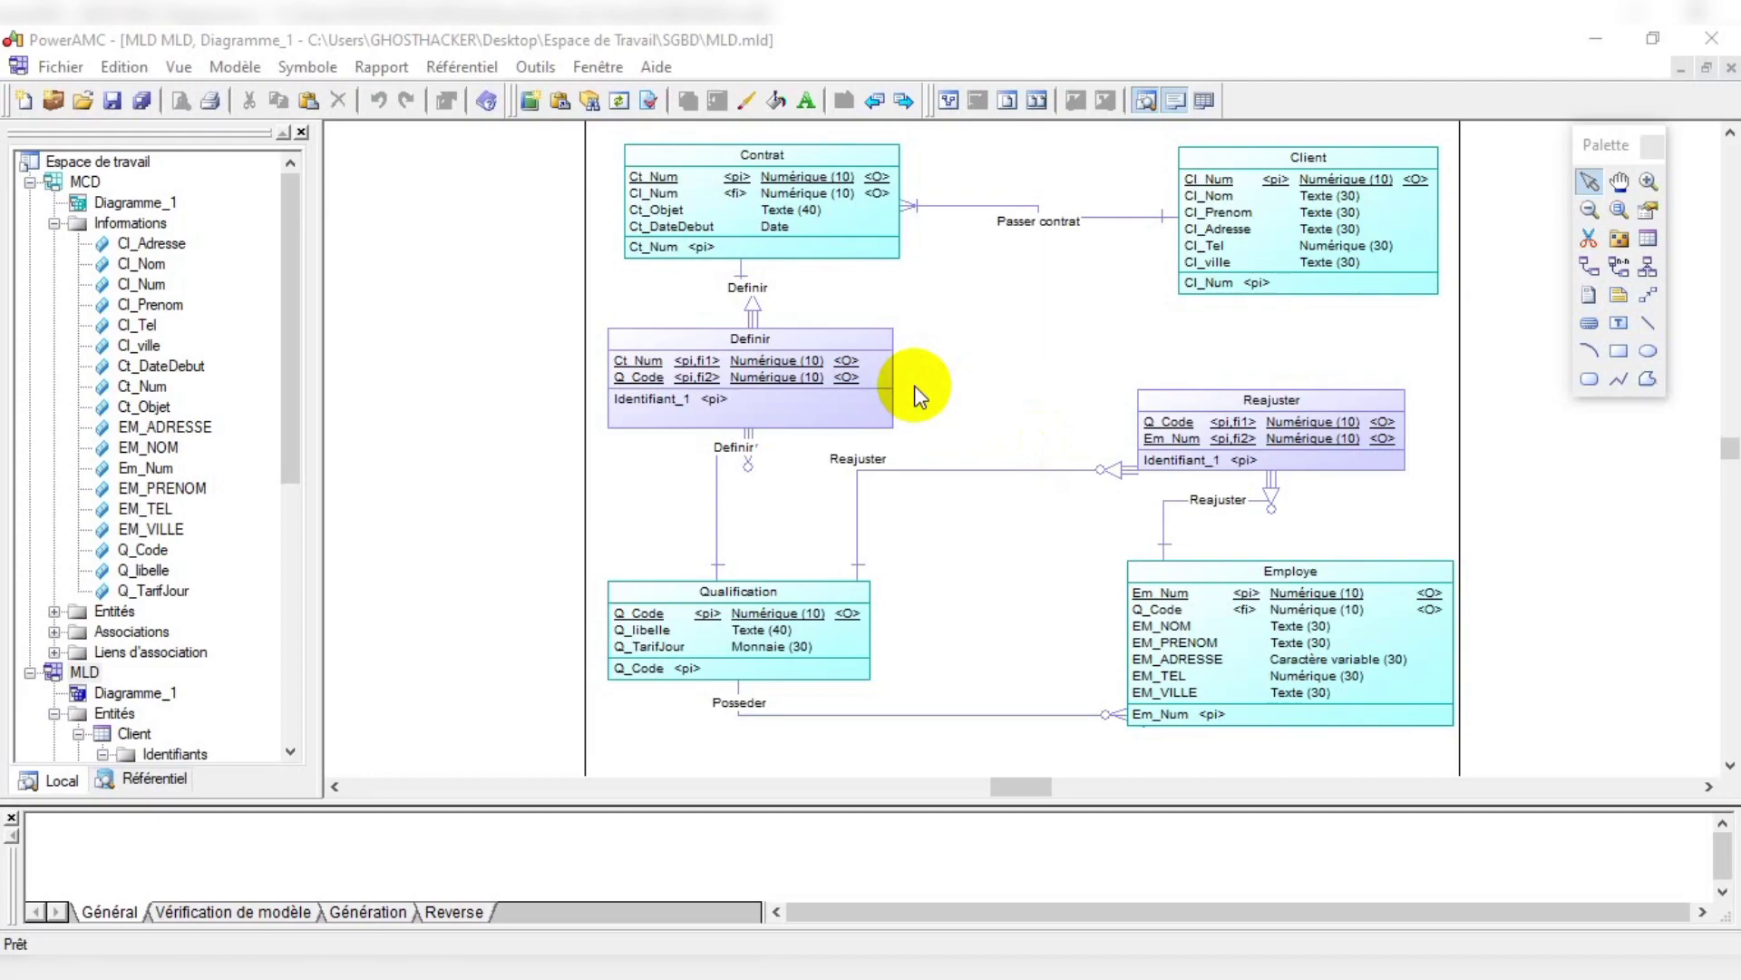
Step: Collapse the MCD's Informations folder, the MLD's Client entity and the Contrat entity's Identifiants subfolder in the model tree
left_click(52, 224)
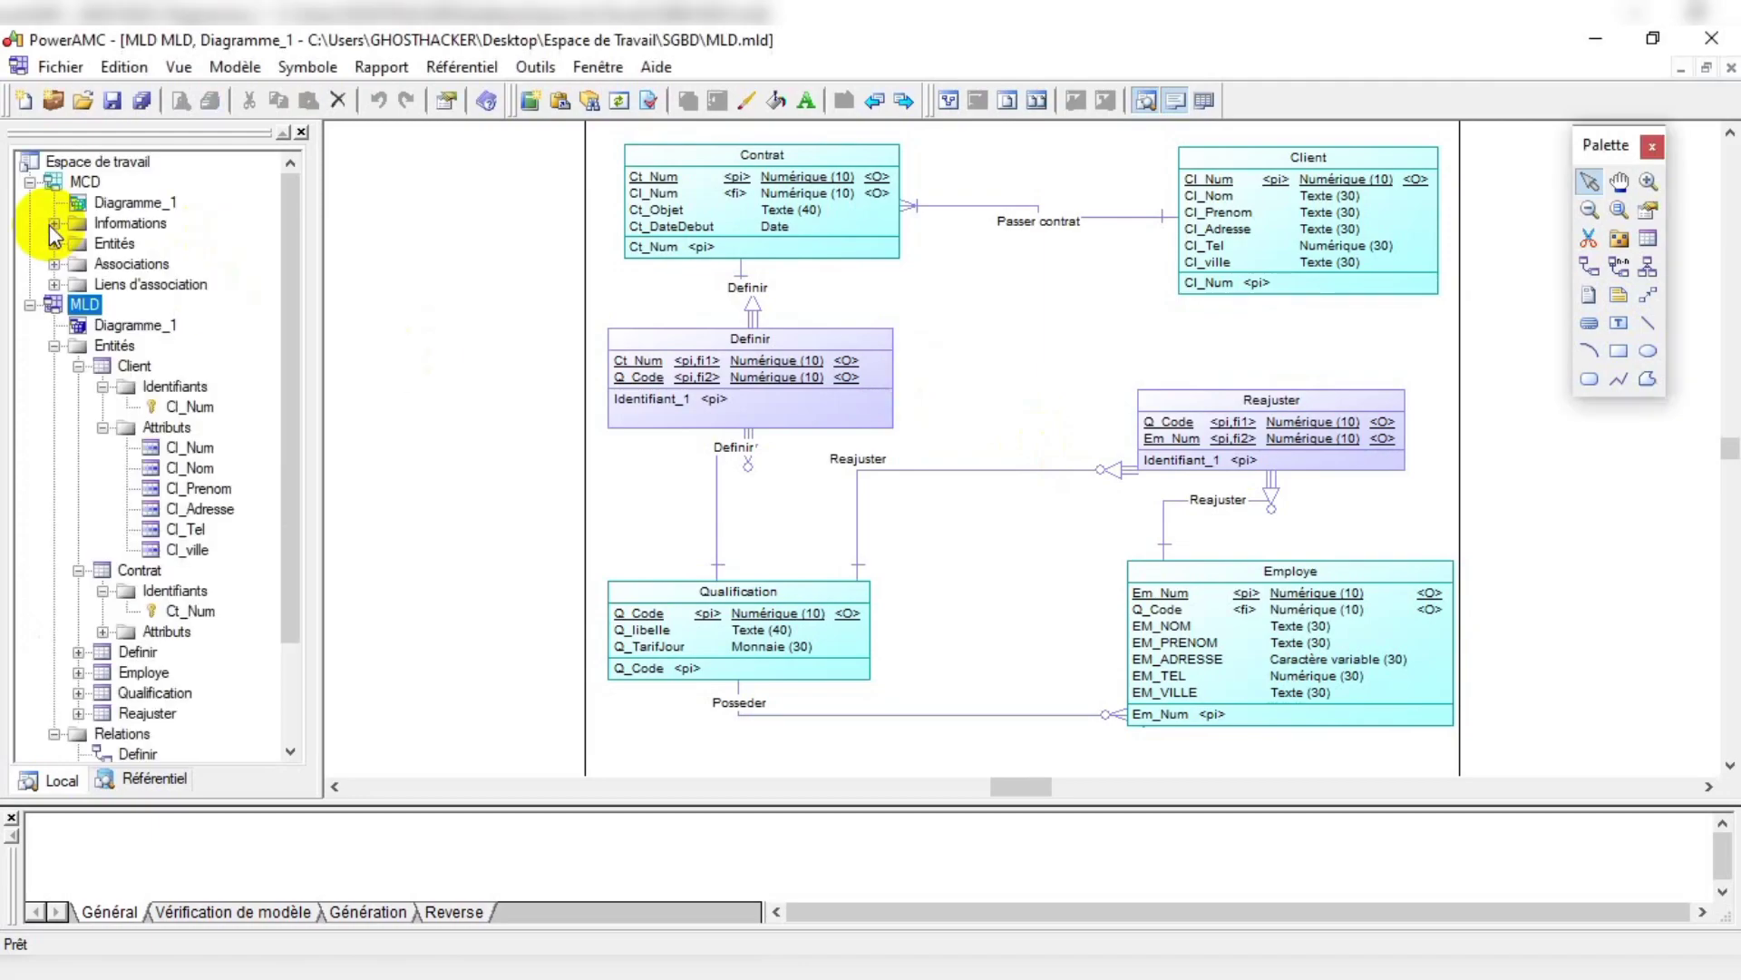
left_click(102, 387)
left_click(103, 407)
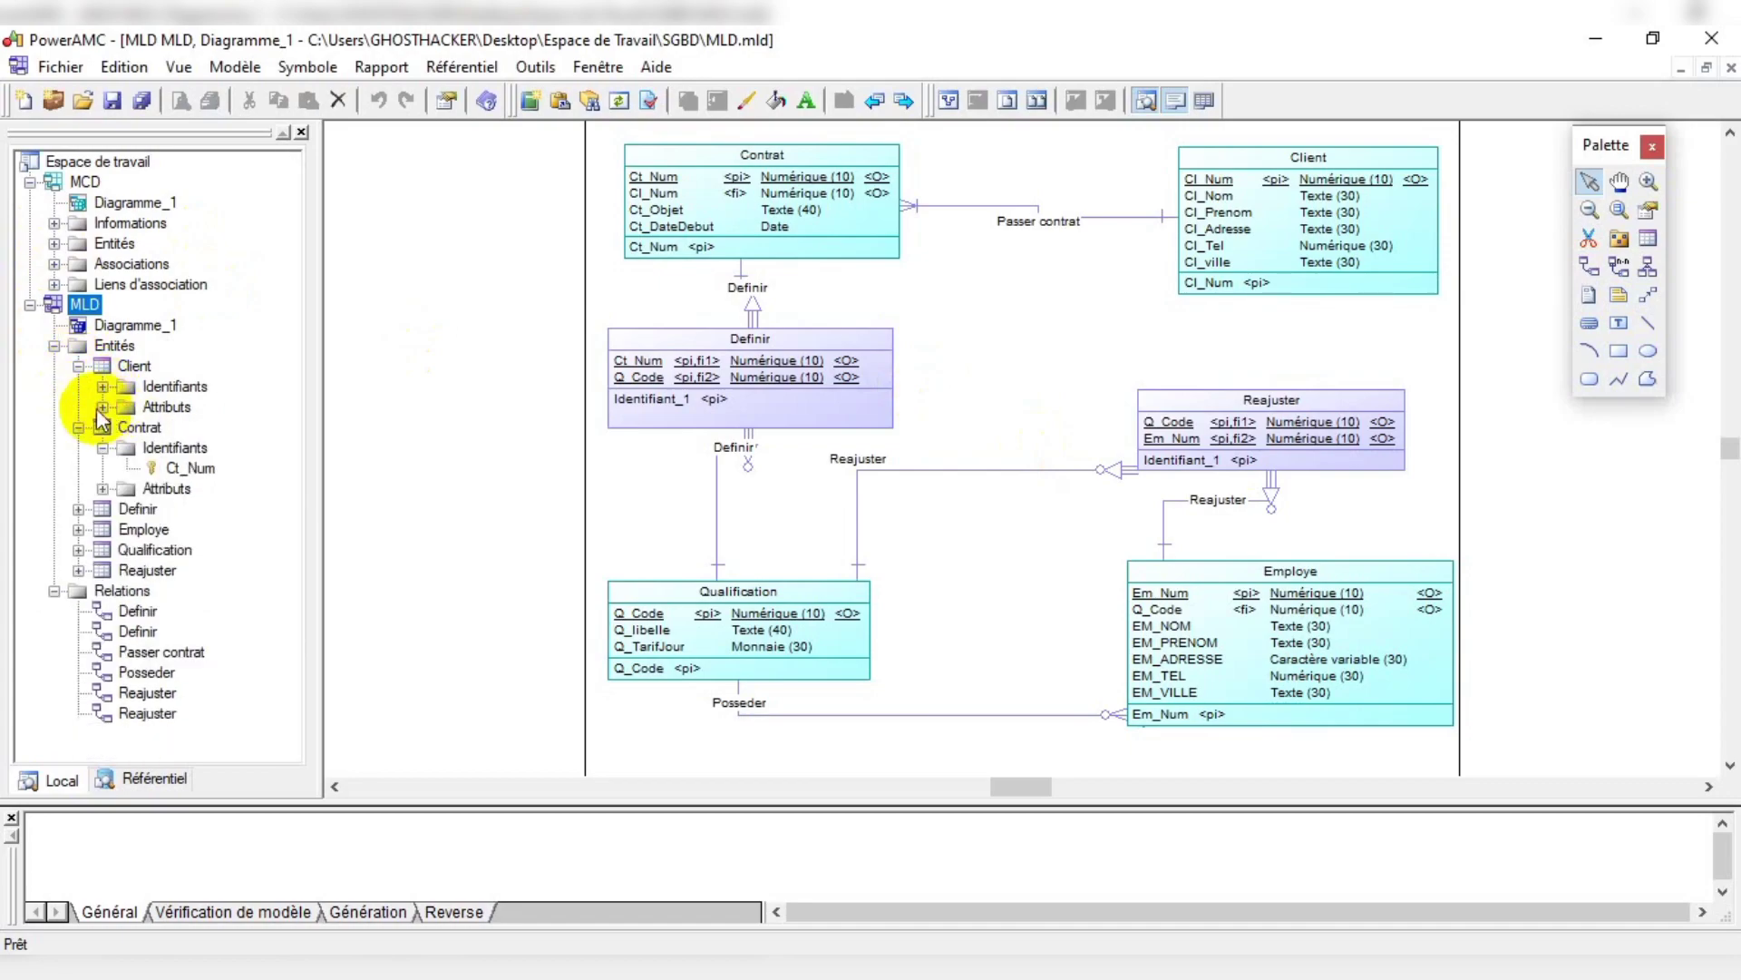
left_click(79, 365)
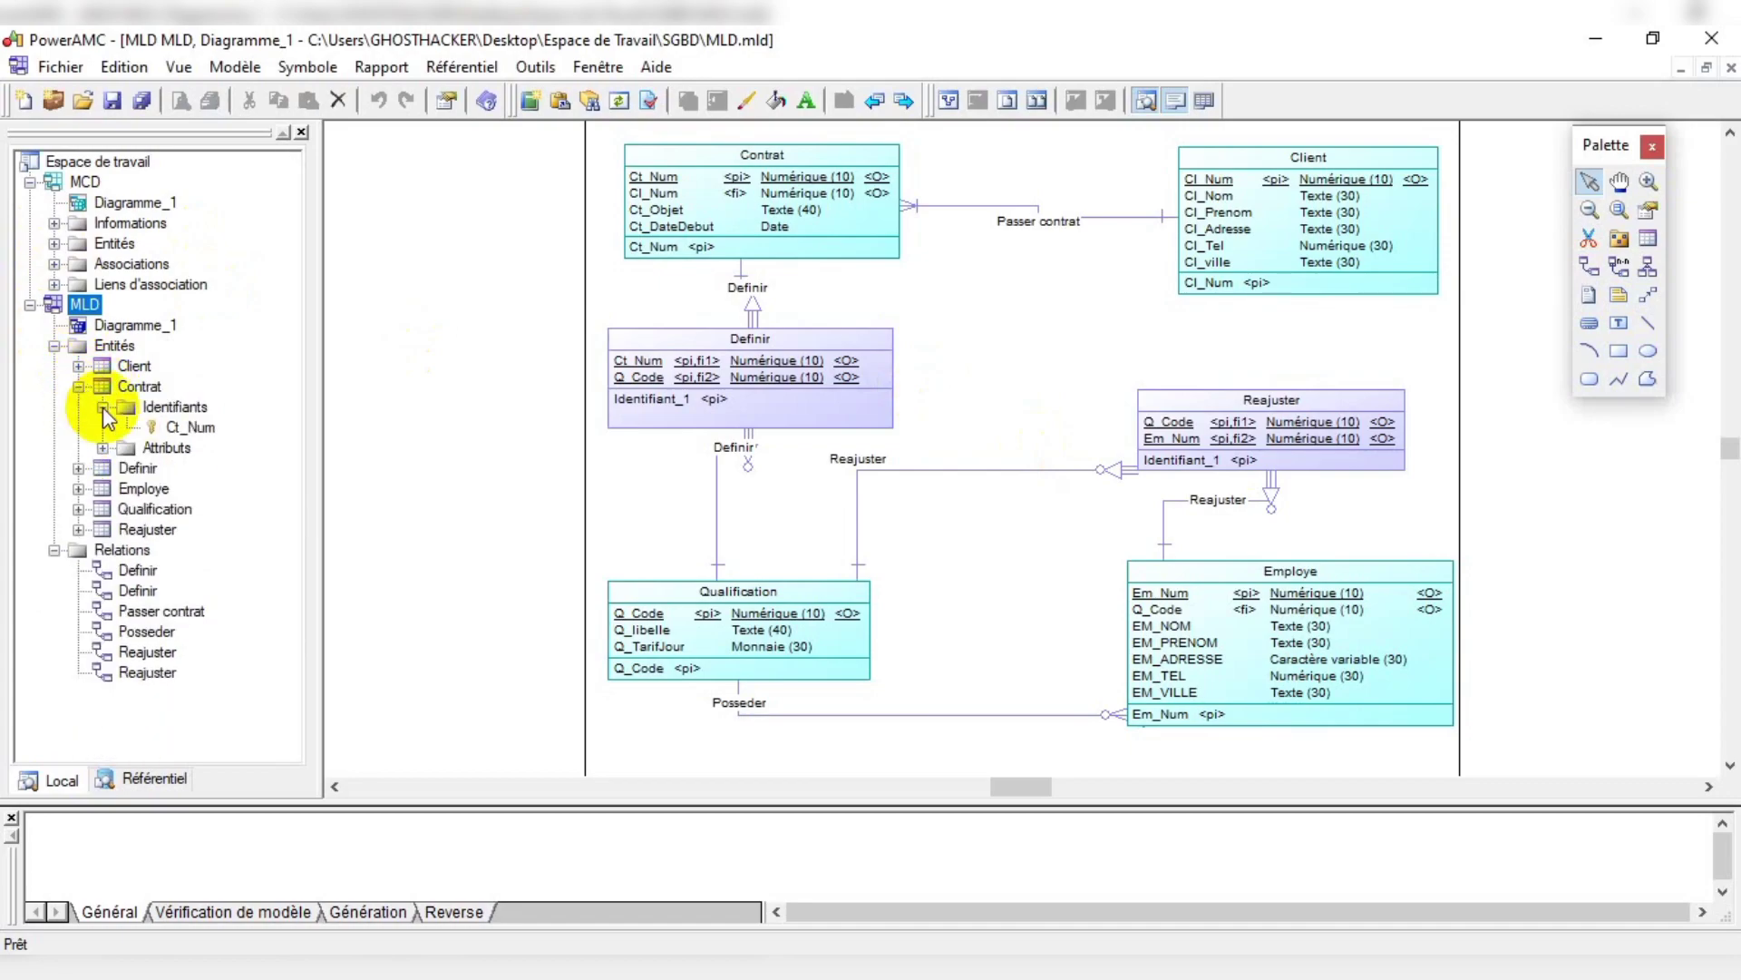
left_click(102, 407)
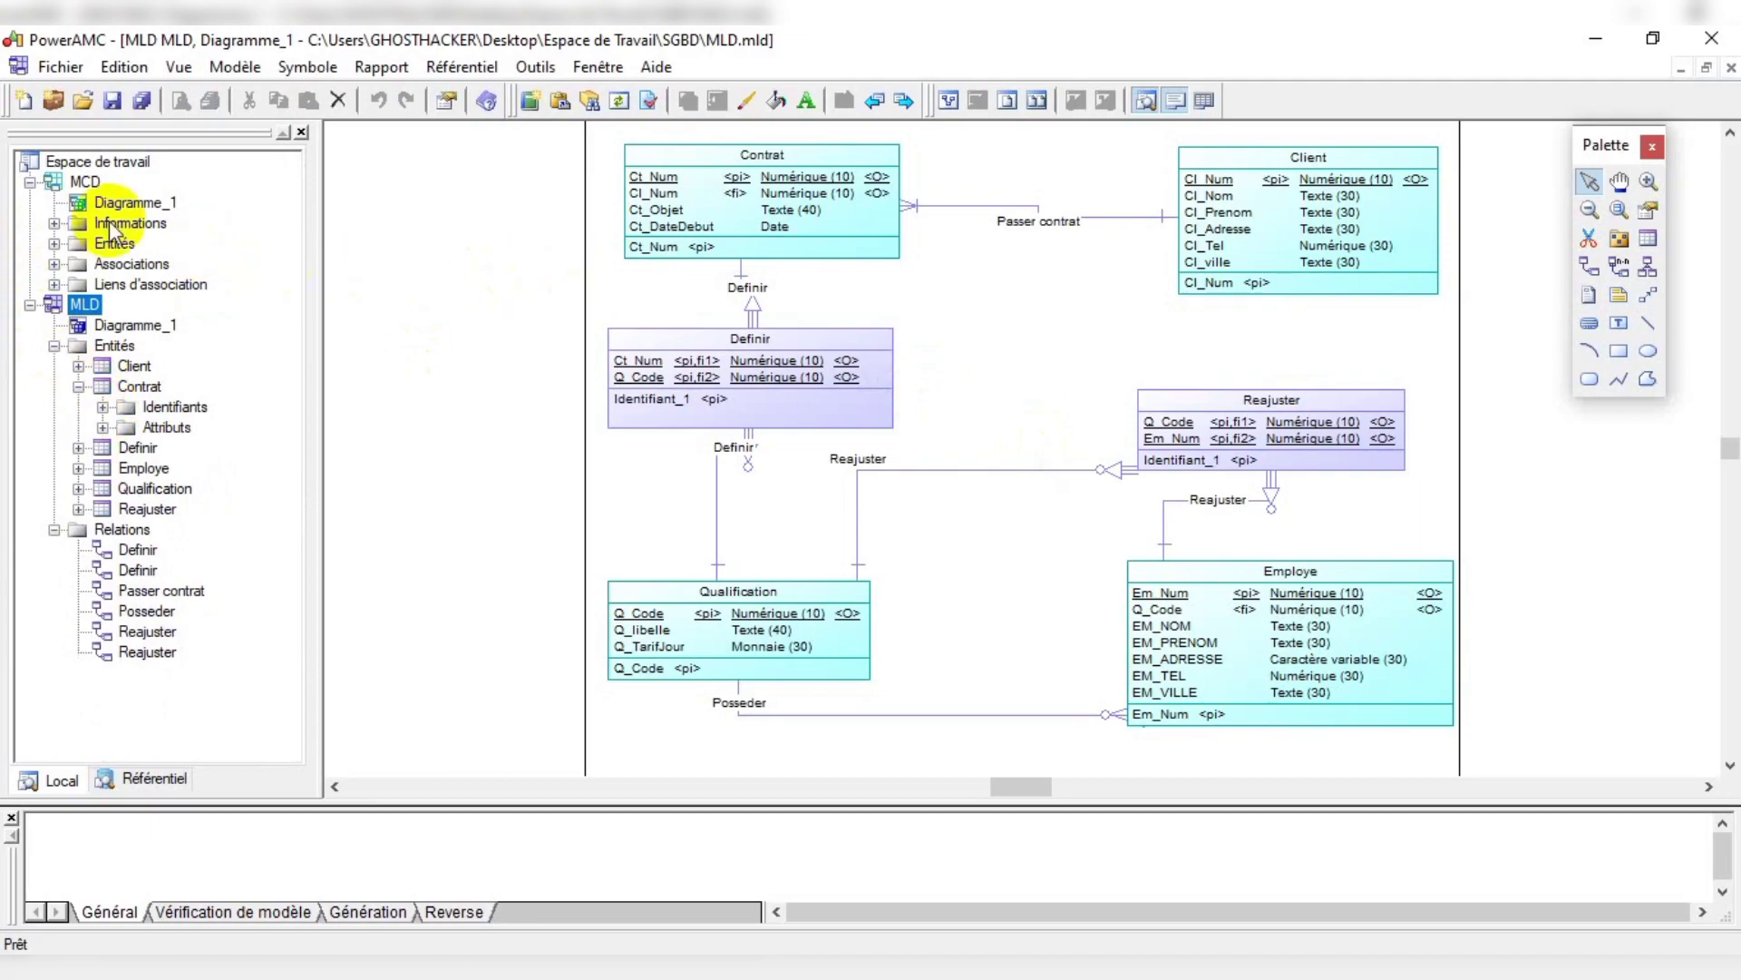
left_click(88, 183)
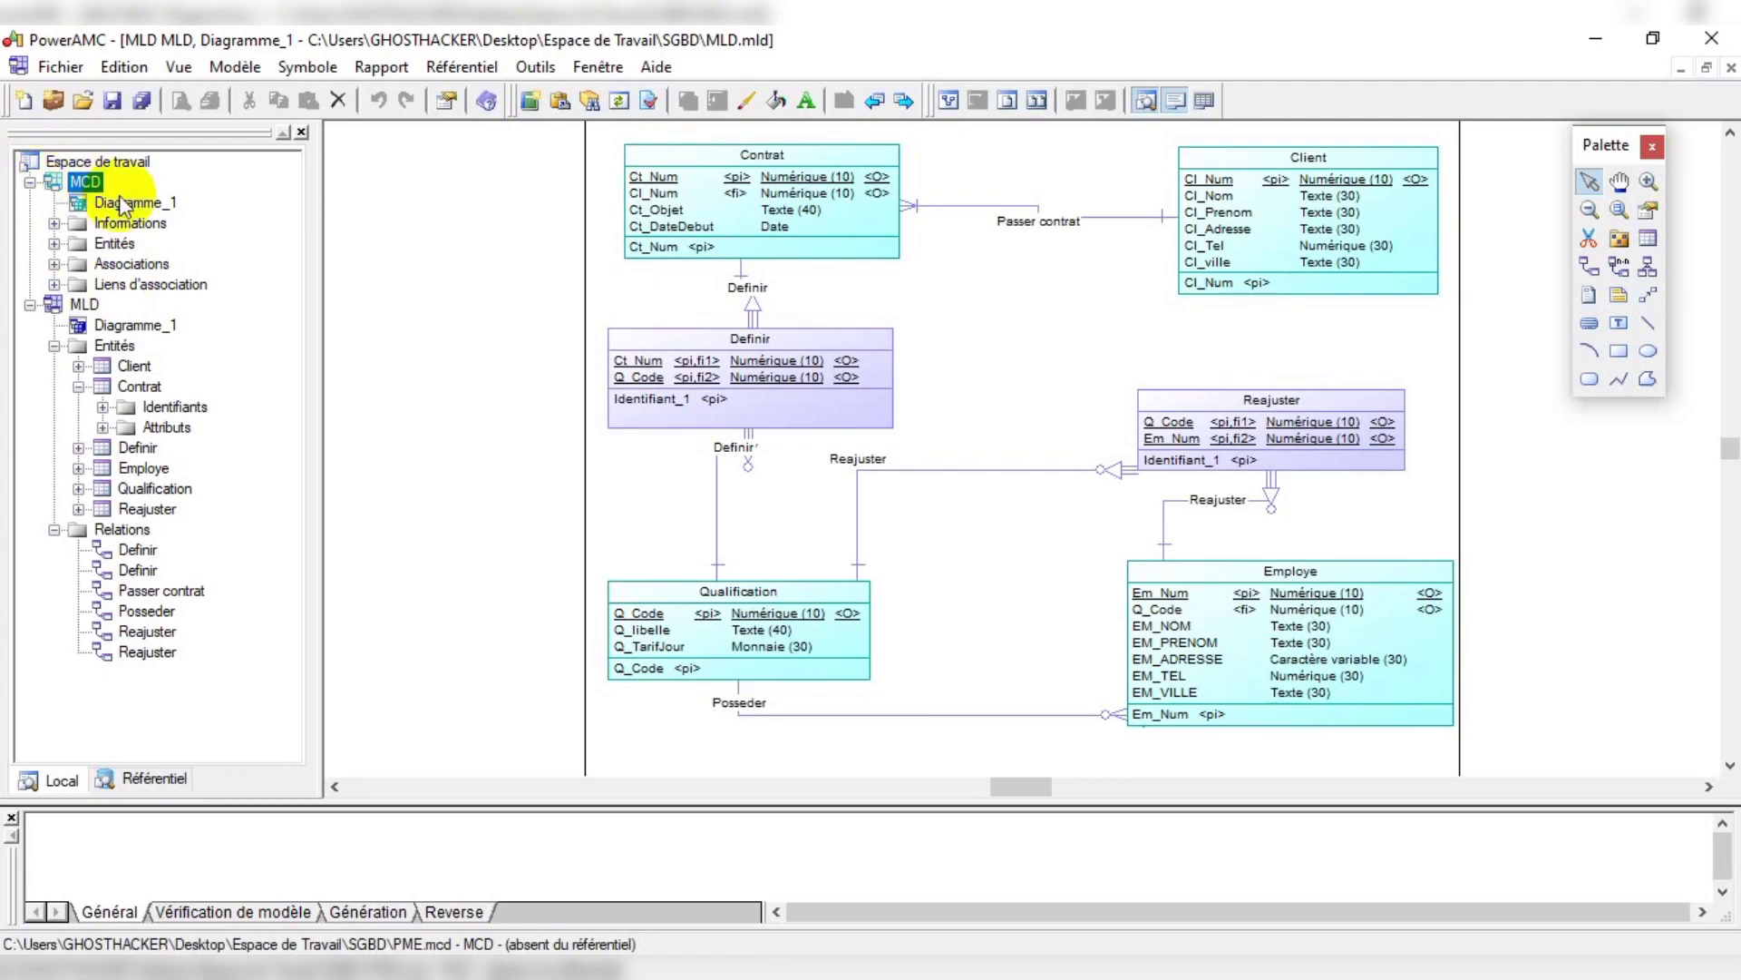
left_click(52, 220)
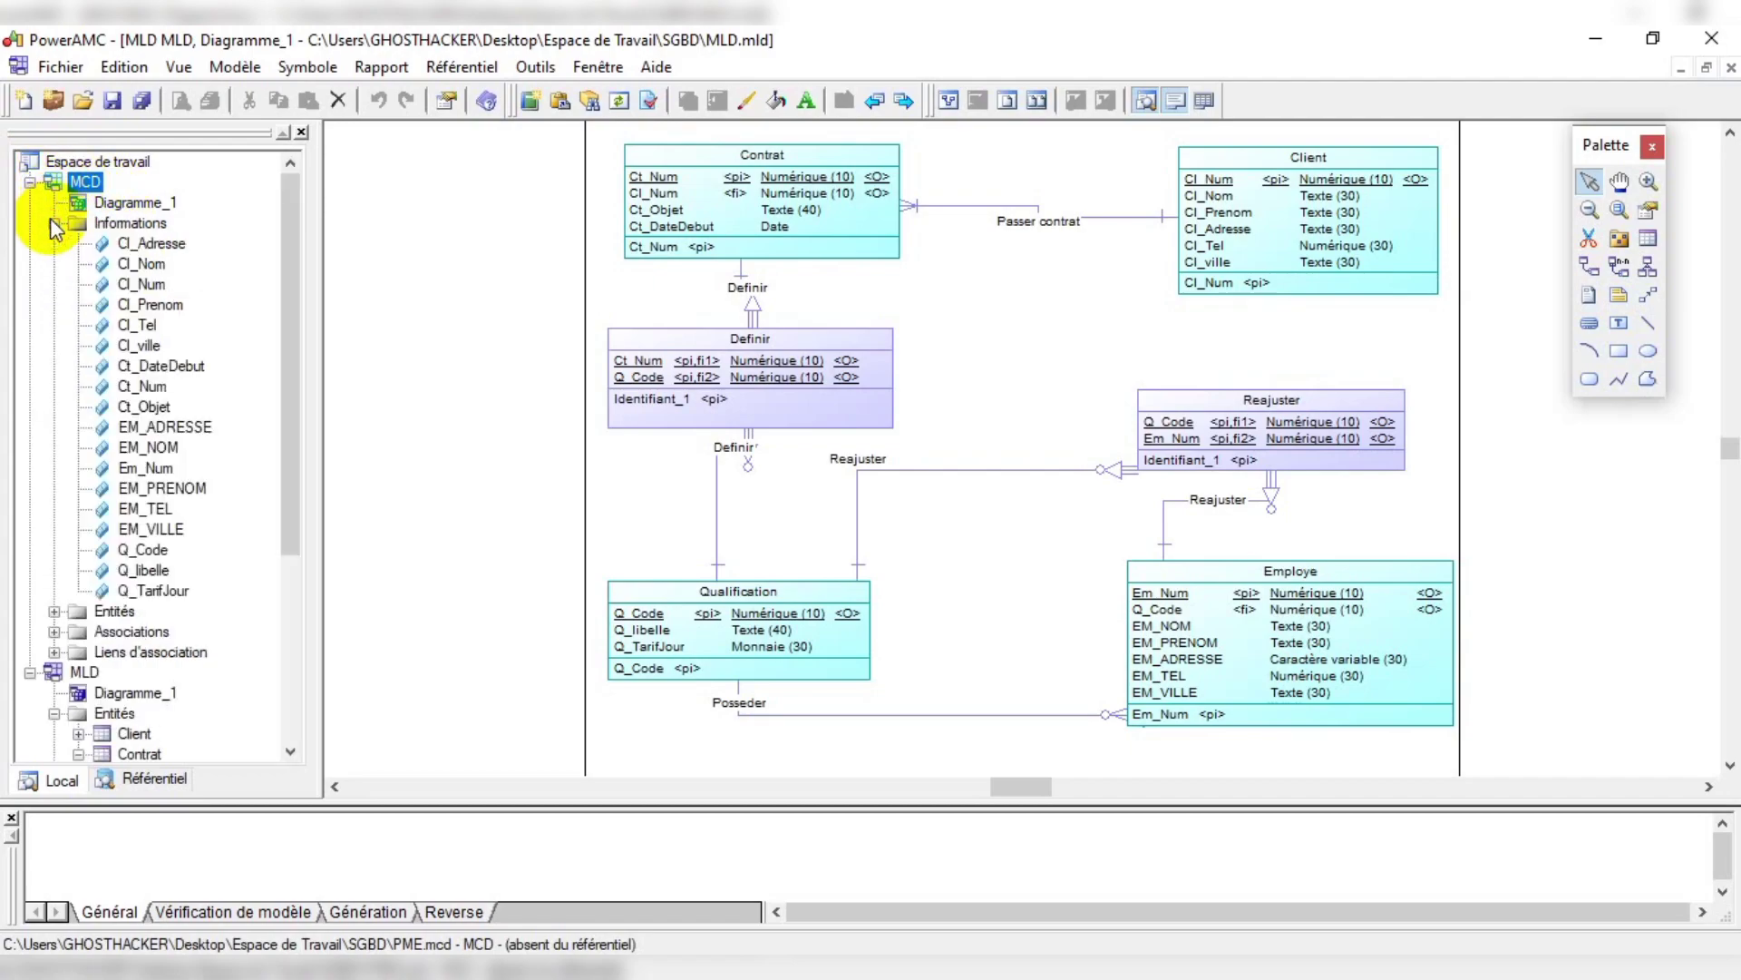
left_click(52, 220)
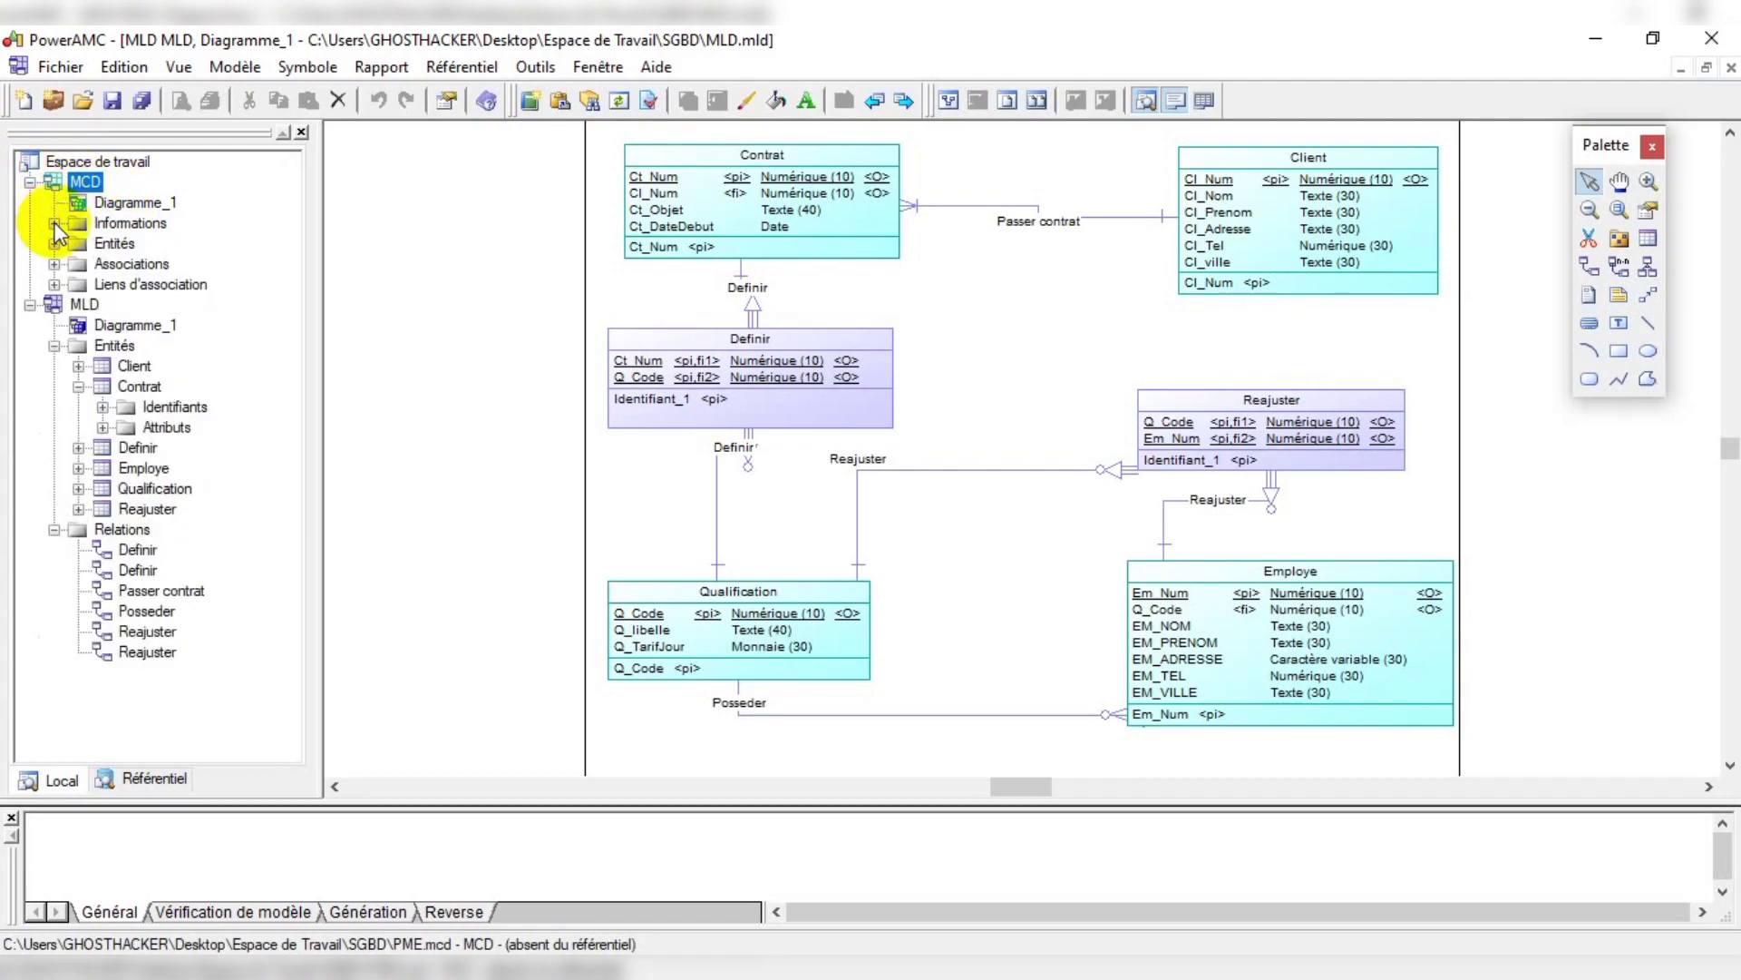
left_click(81, 306)
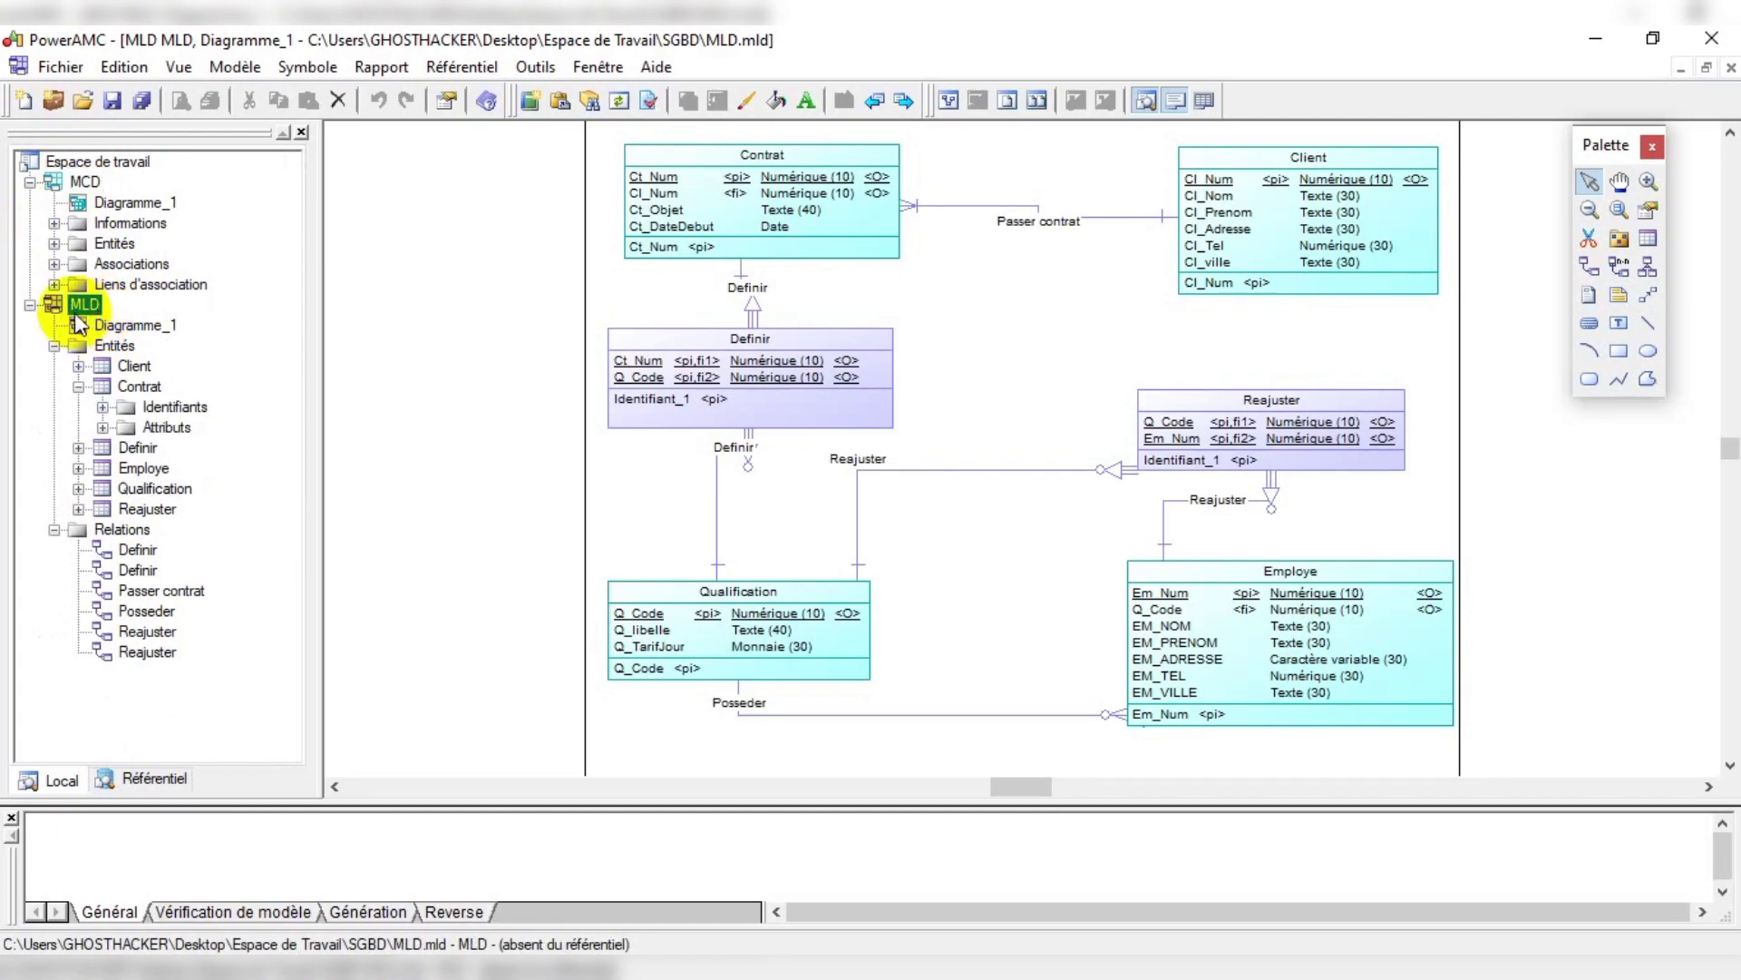
left_click(85, 182)
left_click(95, 306)
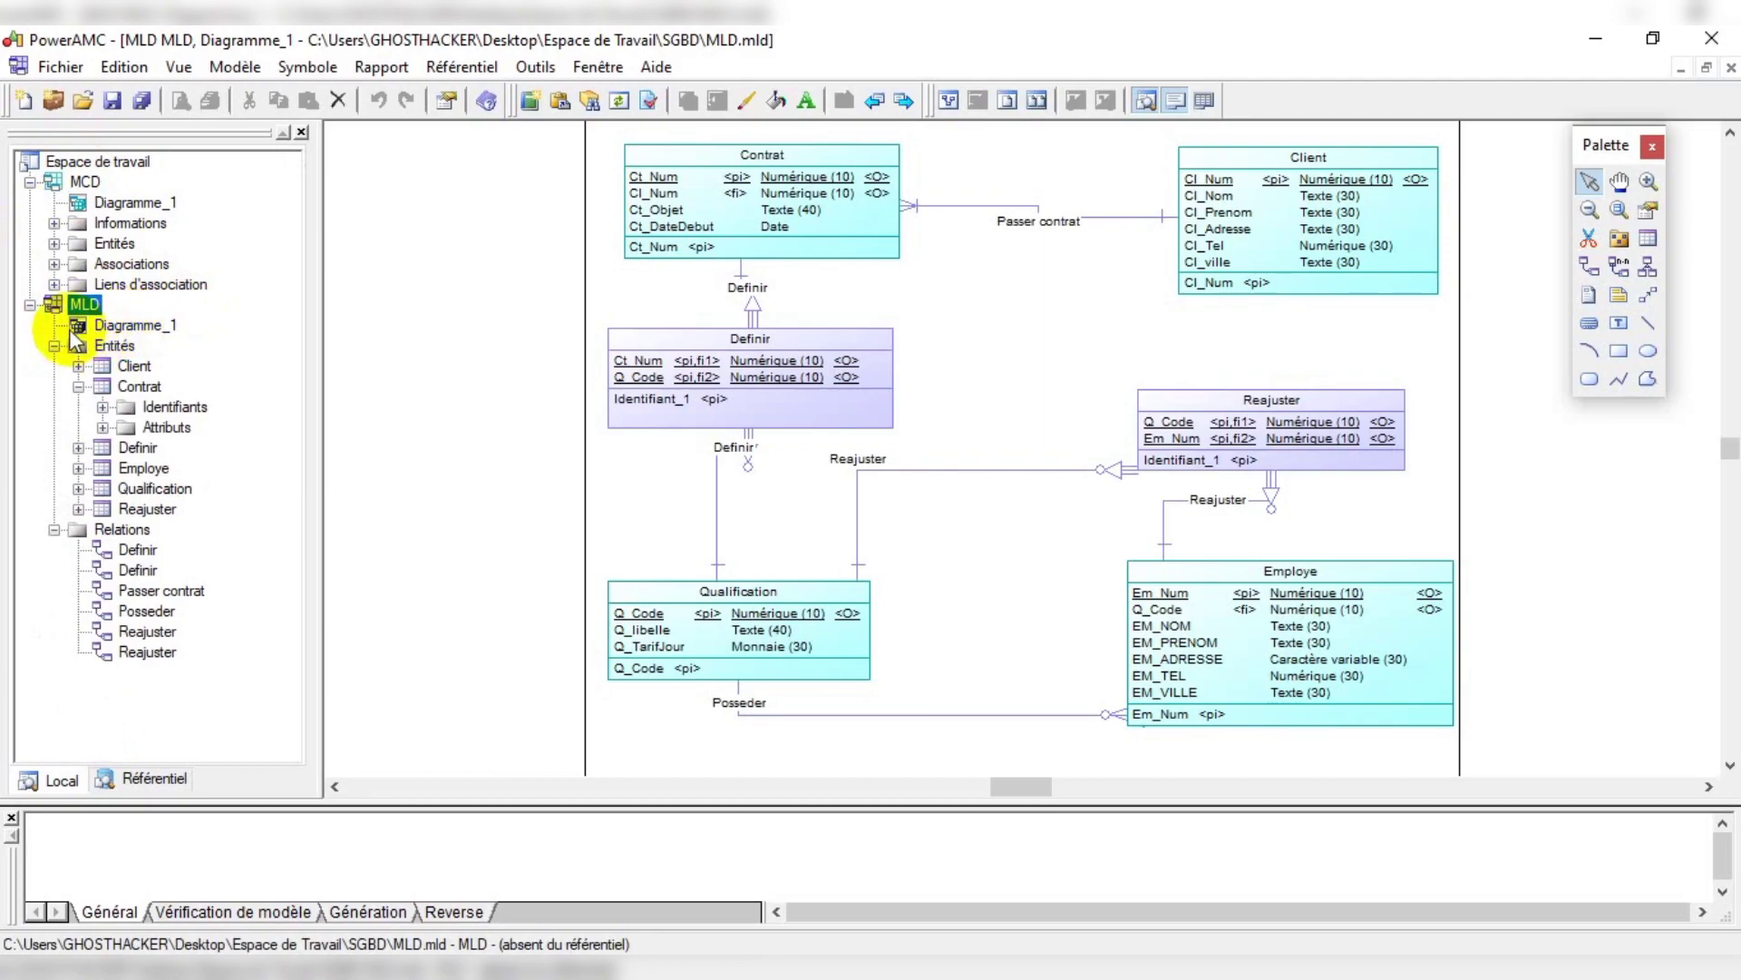
Step: Collapse the MLD's Relations and Entités folders and the complete MLD and MCD models in the workspace tree
left_click(54, 530)
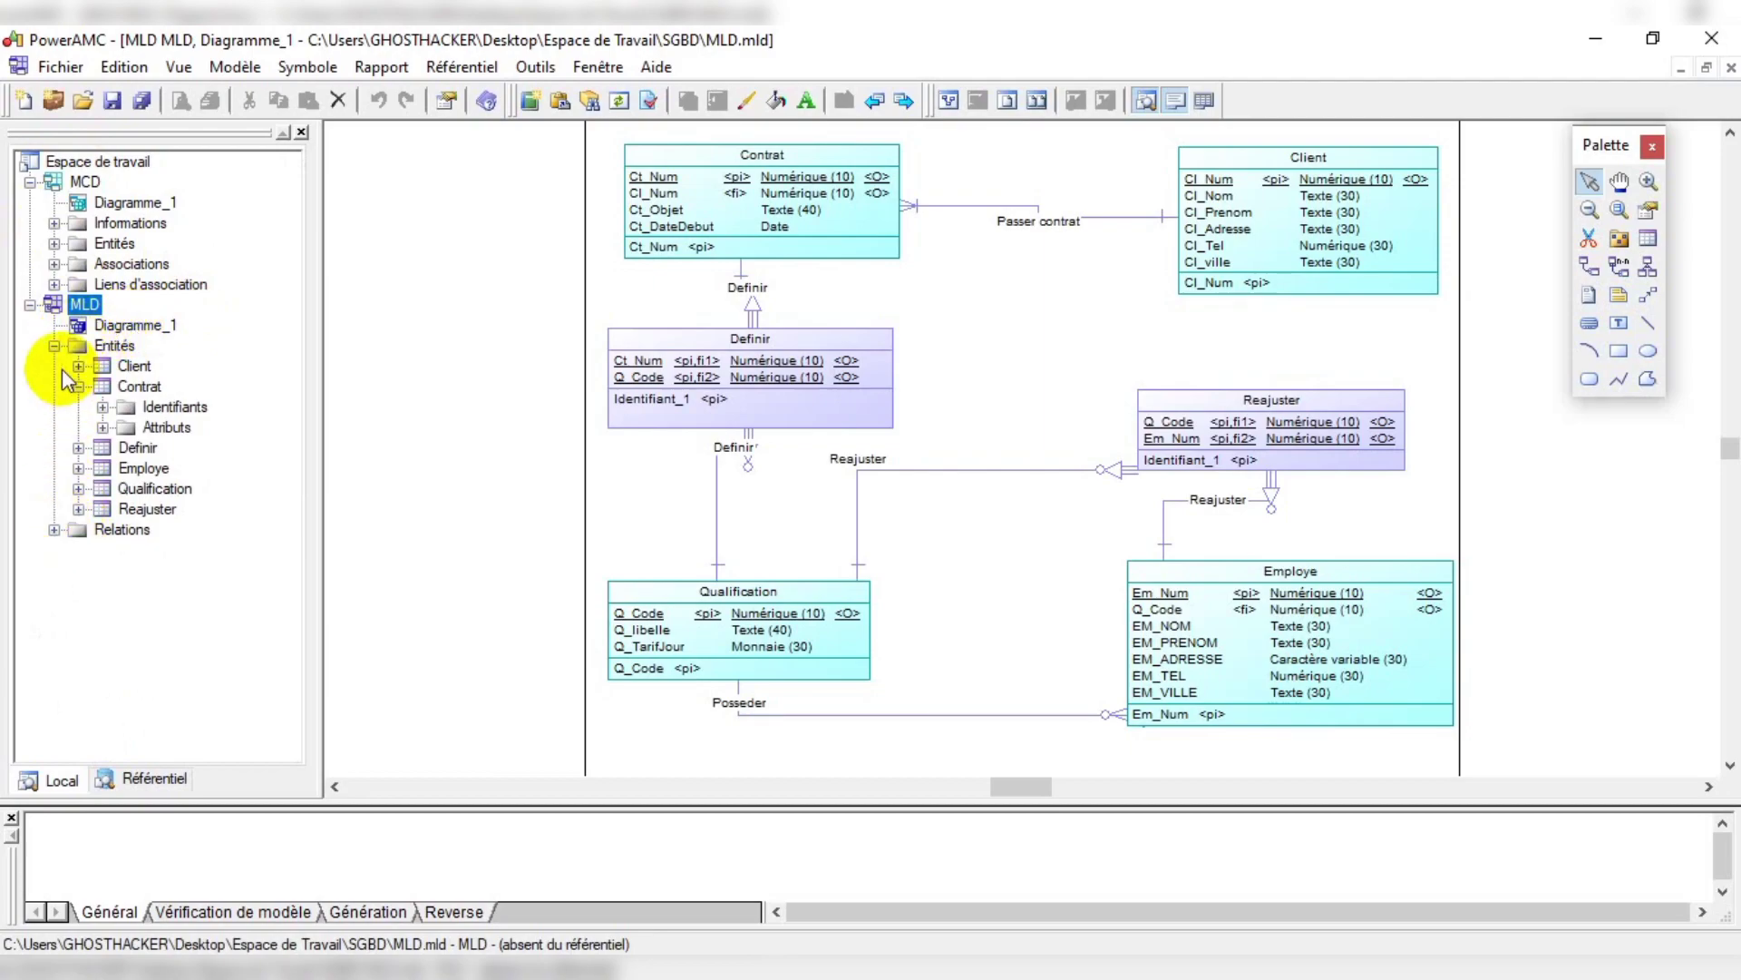
left_click(78, 386)
left_click(53, 346)
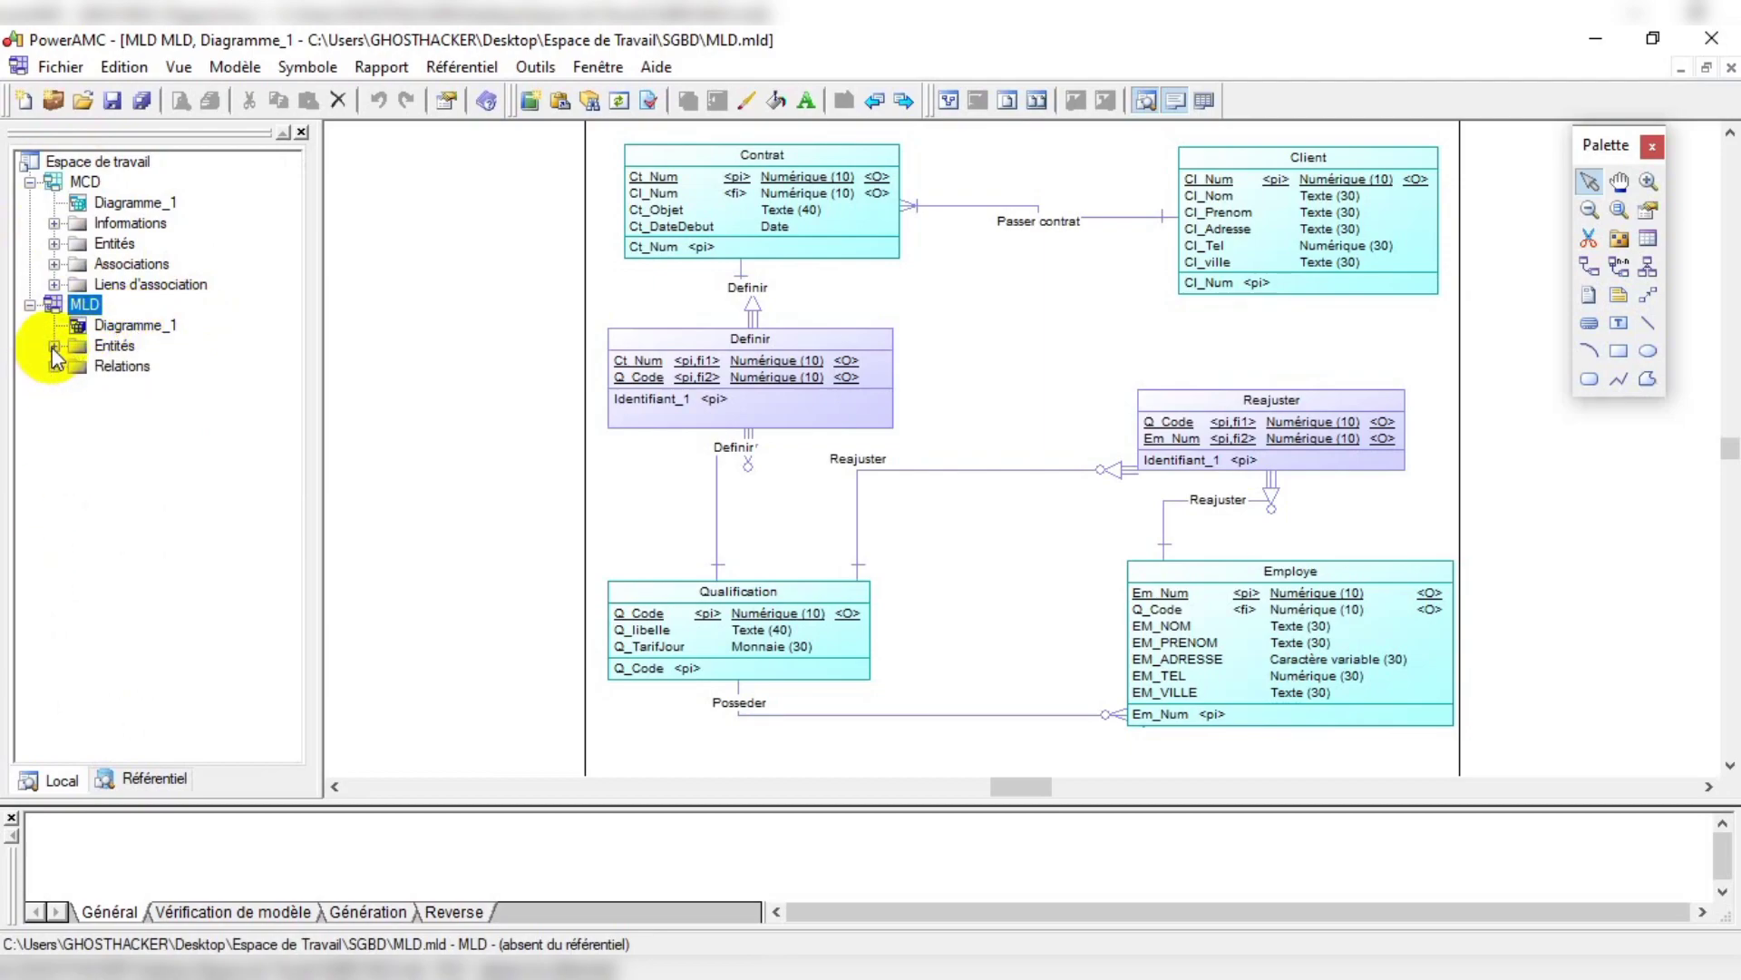
left_click(87, 181)
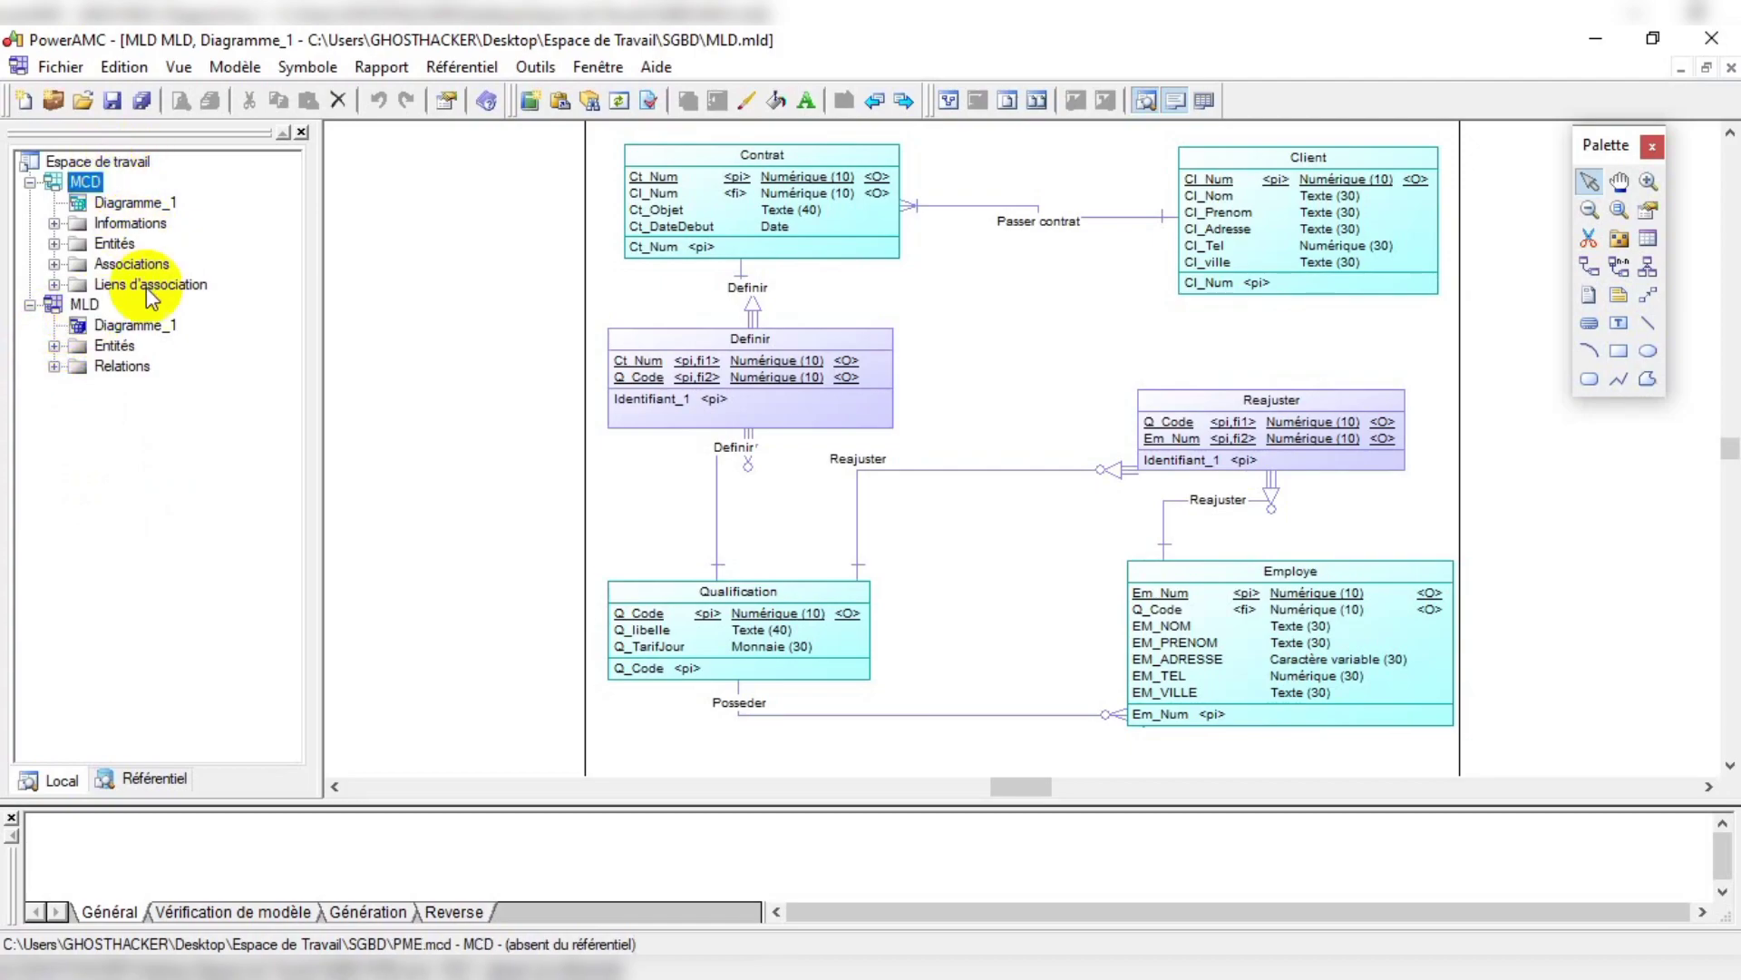
left_click(85, 305)
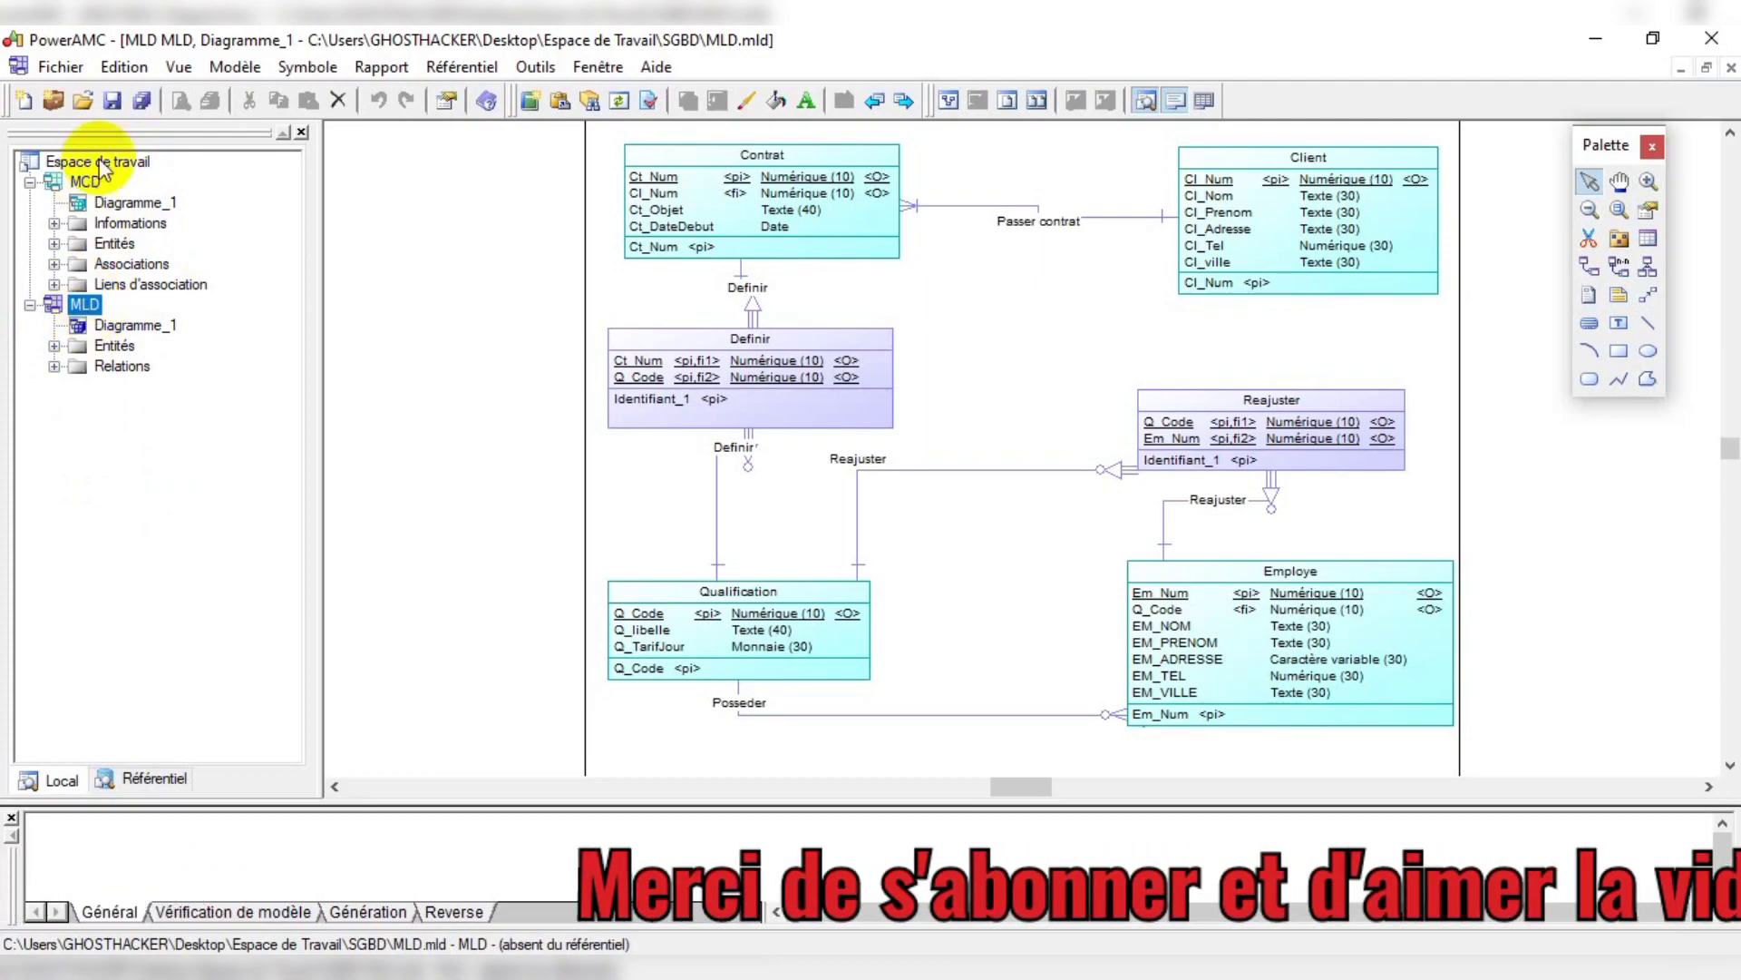
left_click(30, 305)
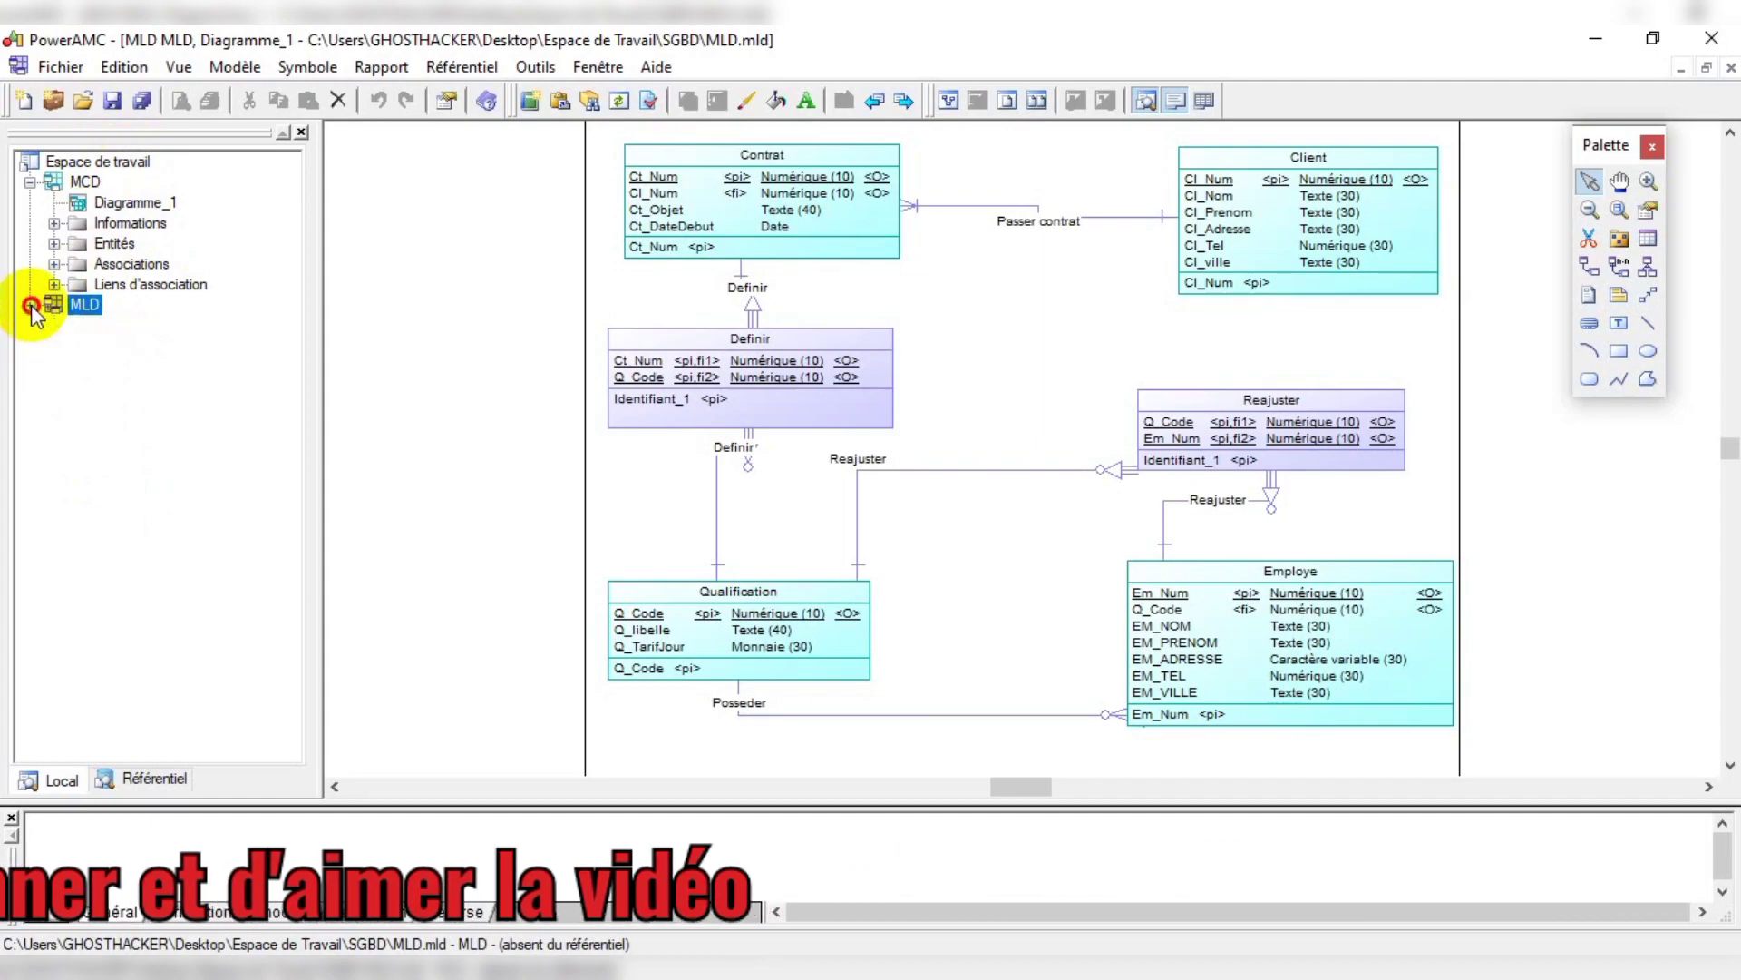
left_click(30, 184)
Step: Select the MLD and open the generation options for a physical data model (MPD), keeping the dialog clear of the Client table
left_click(86, 184)
left_click(84, 203)
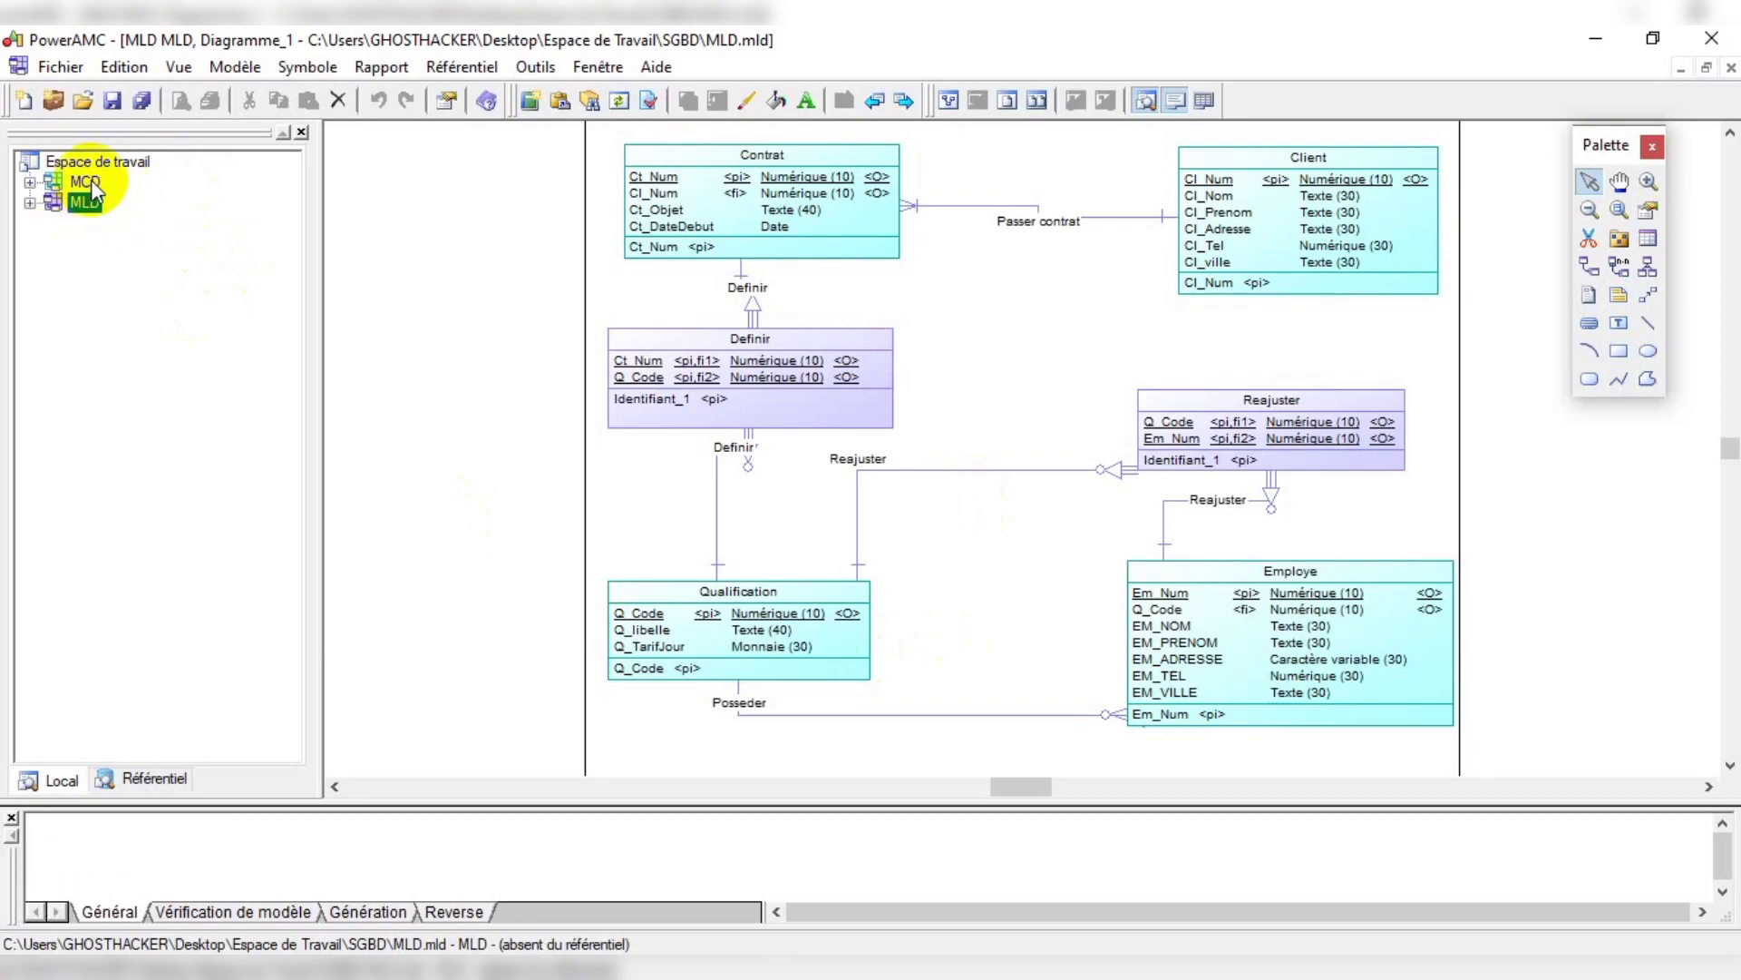
left_click(87, 202)
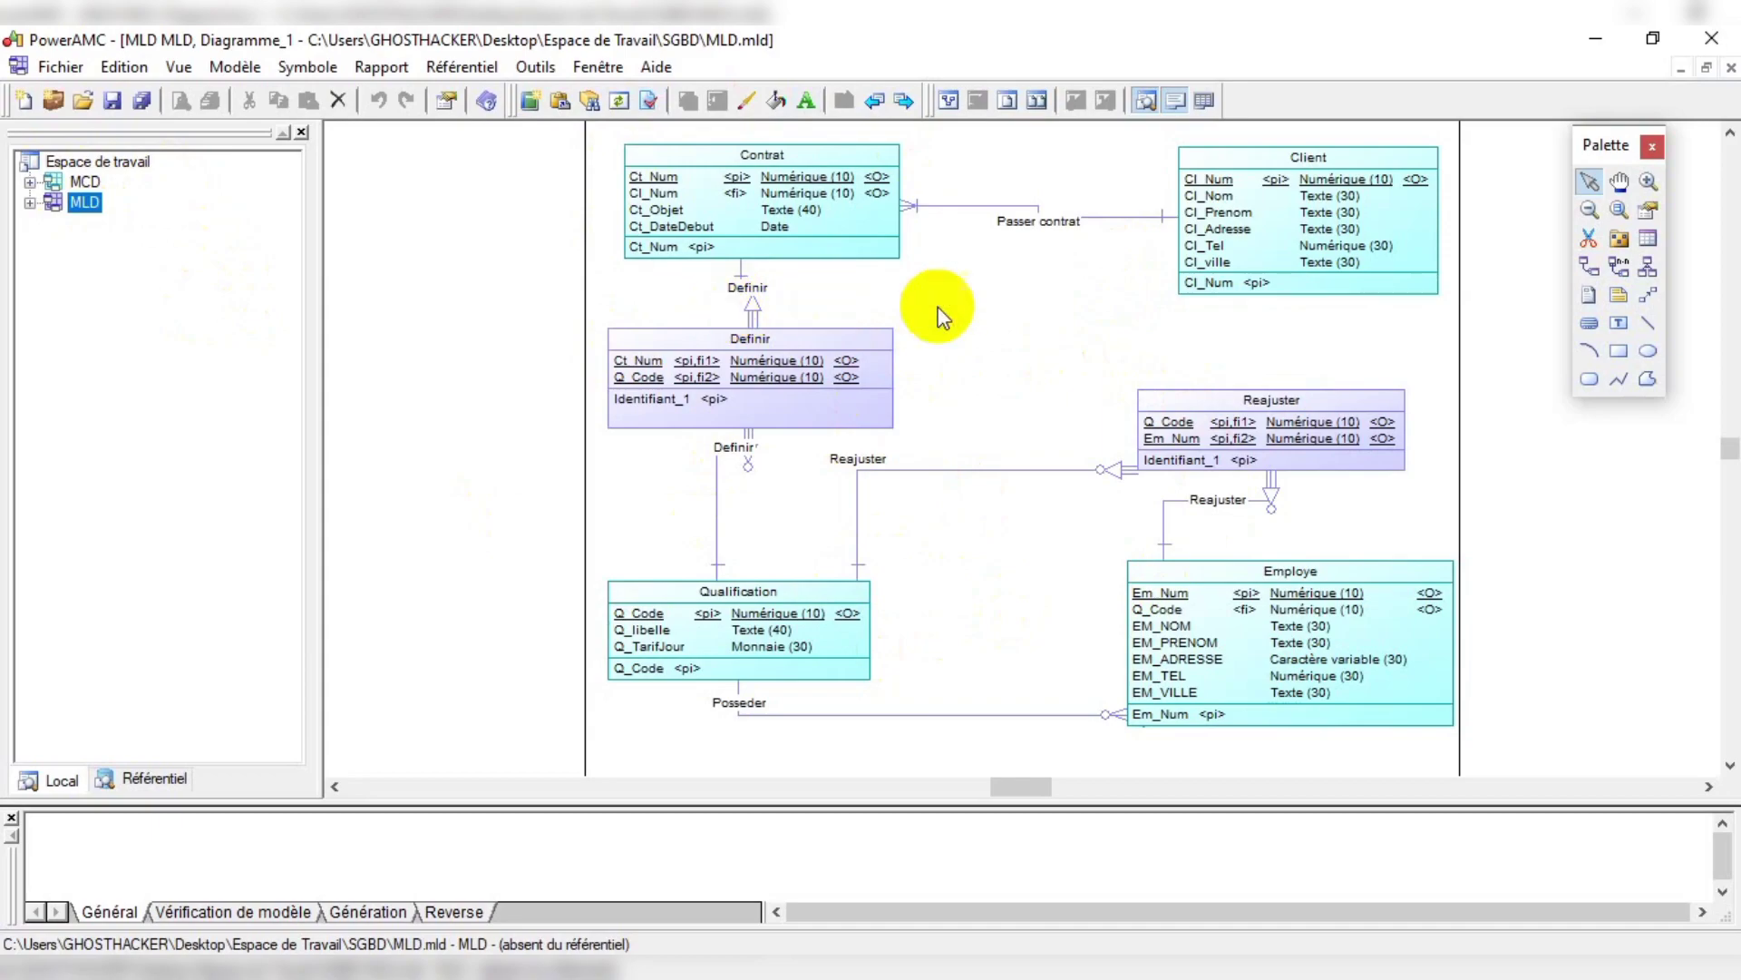
left_click(538, 69)
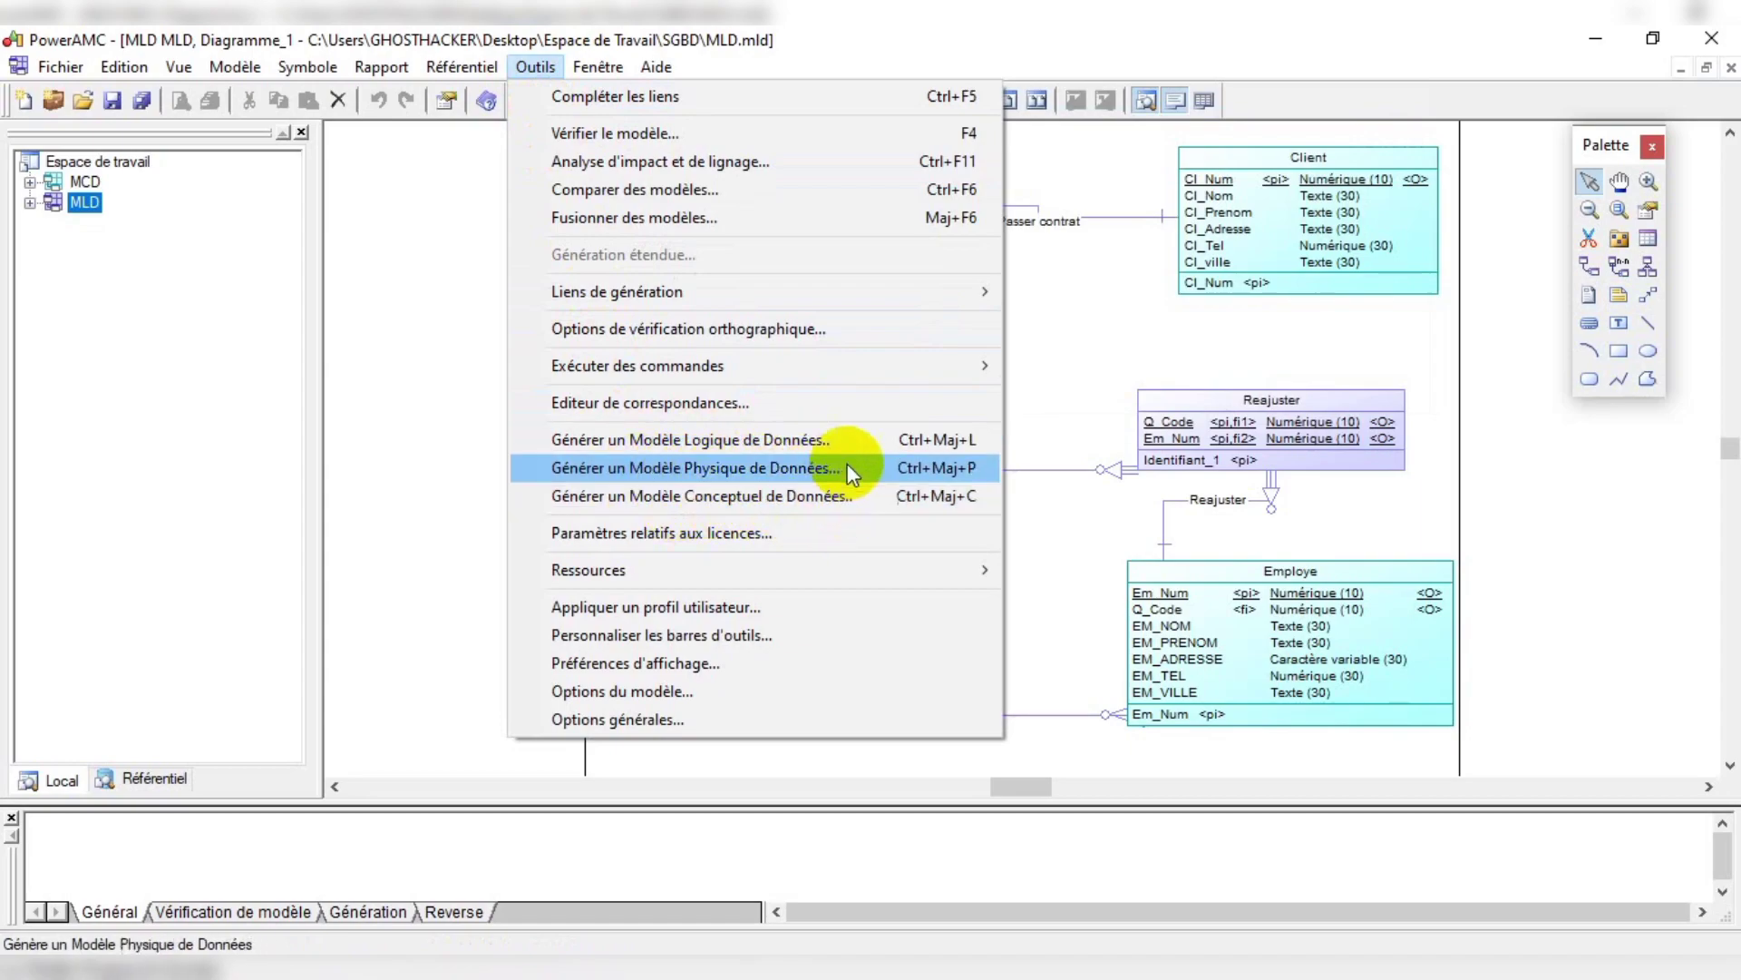
left_click(663, 470)
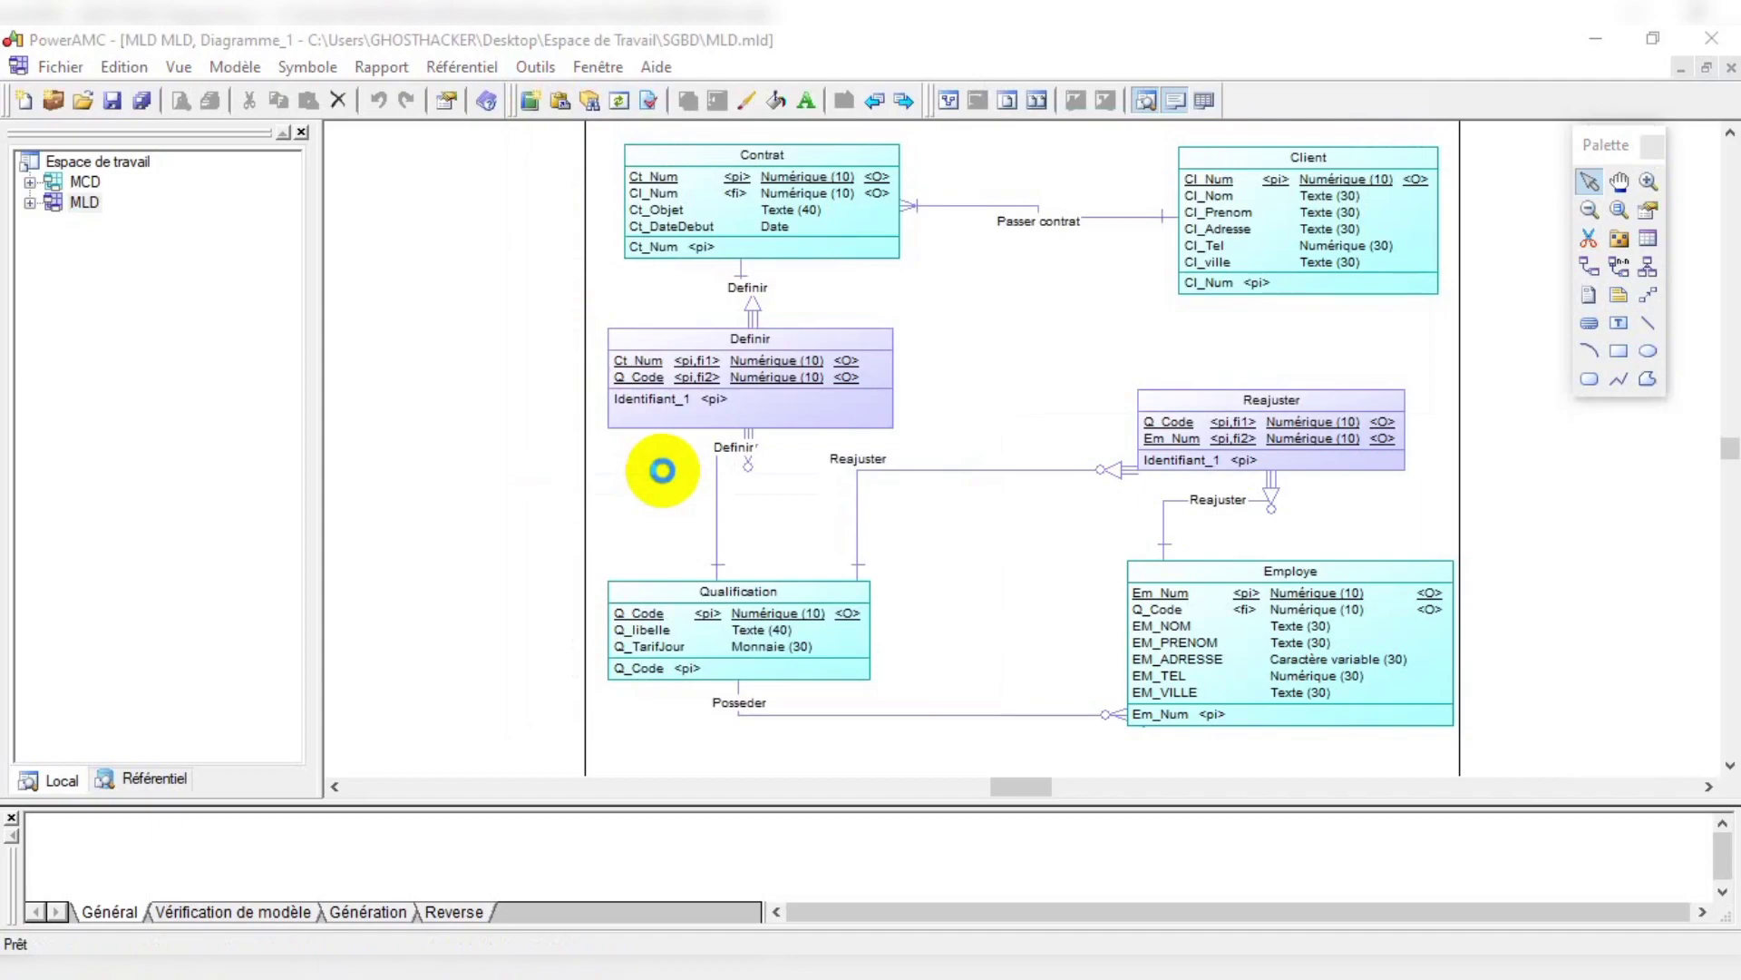
left_click_drag(928, 234, 877, 177)
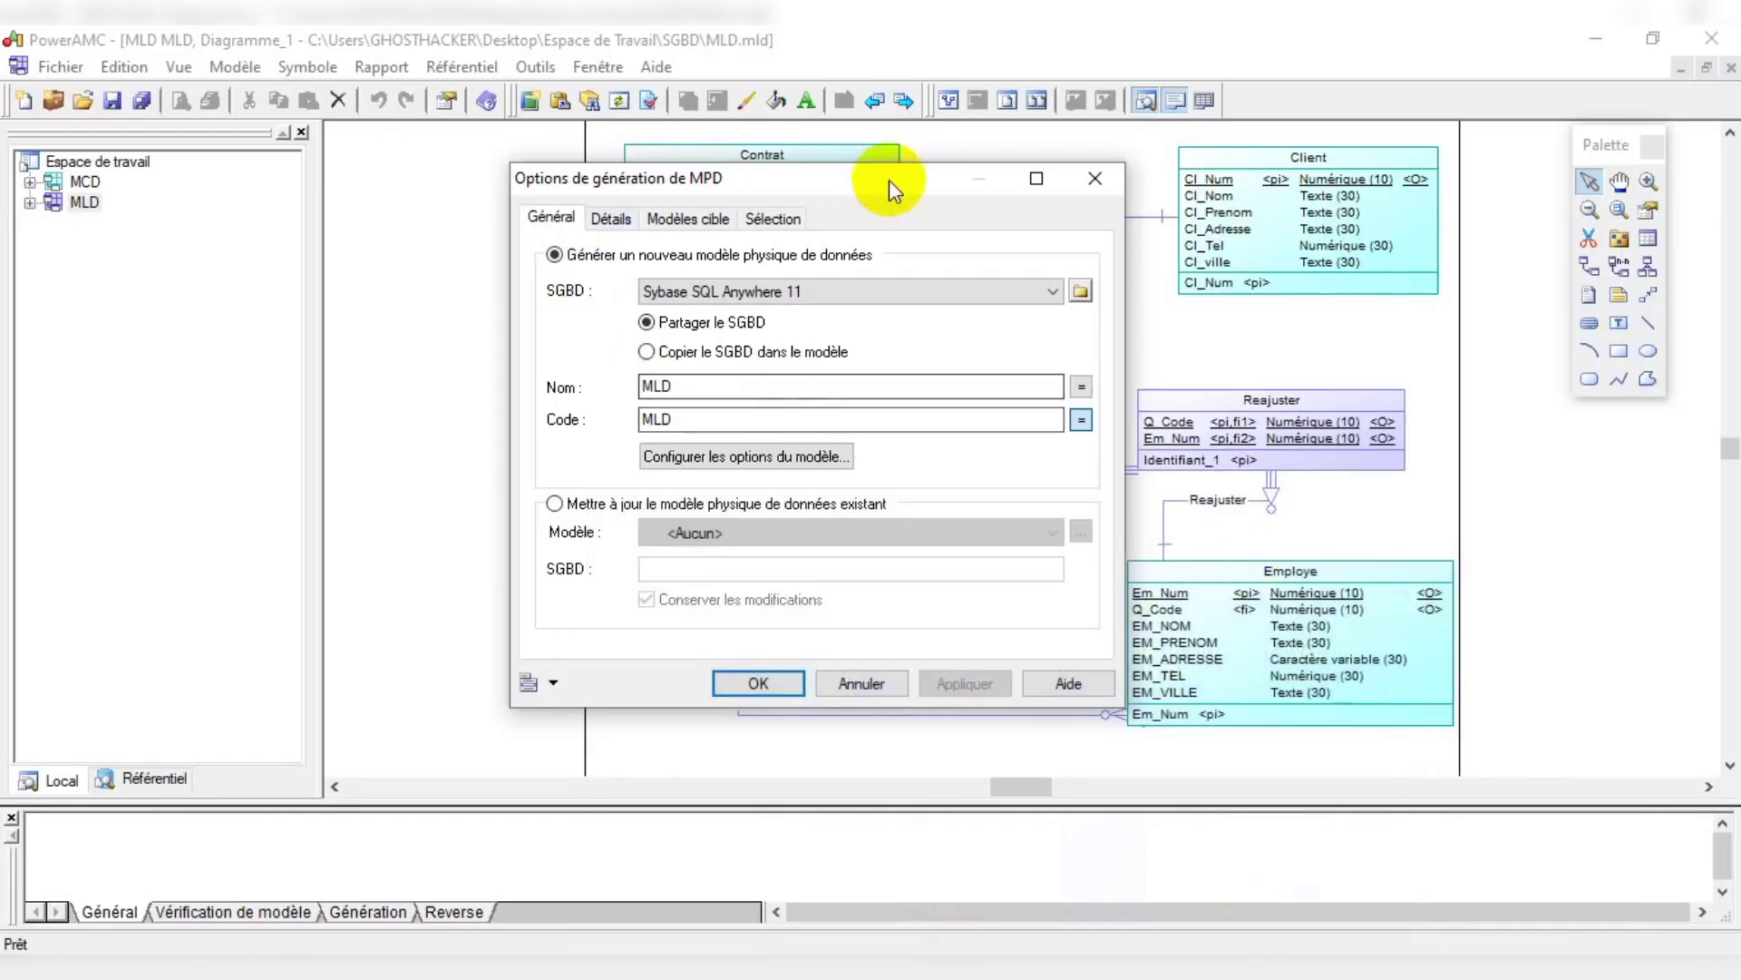
left_click_drag(875, 186, 816, 194)
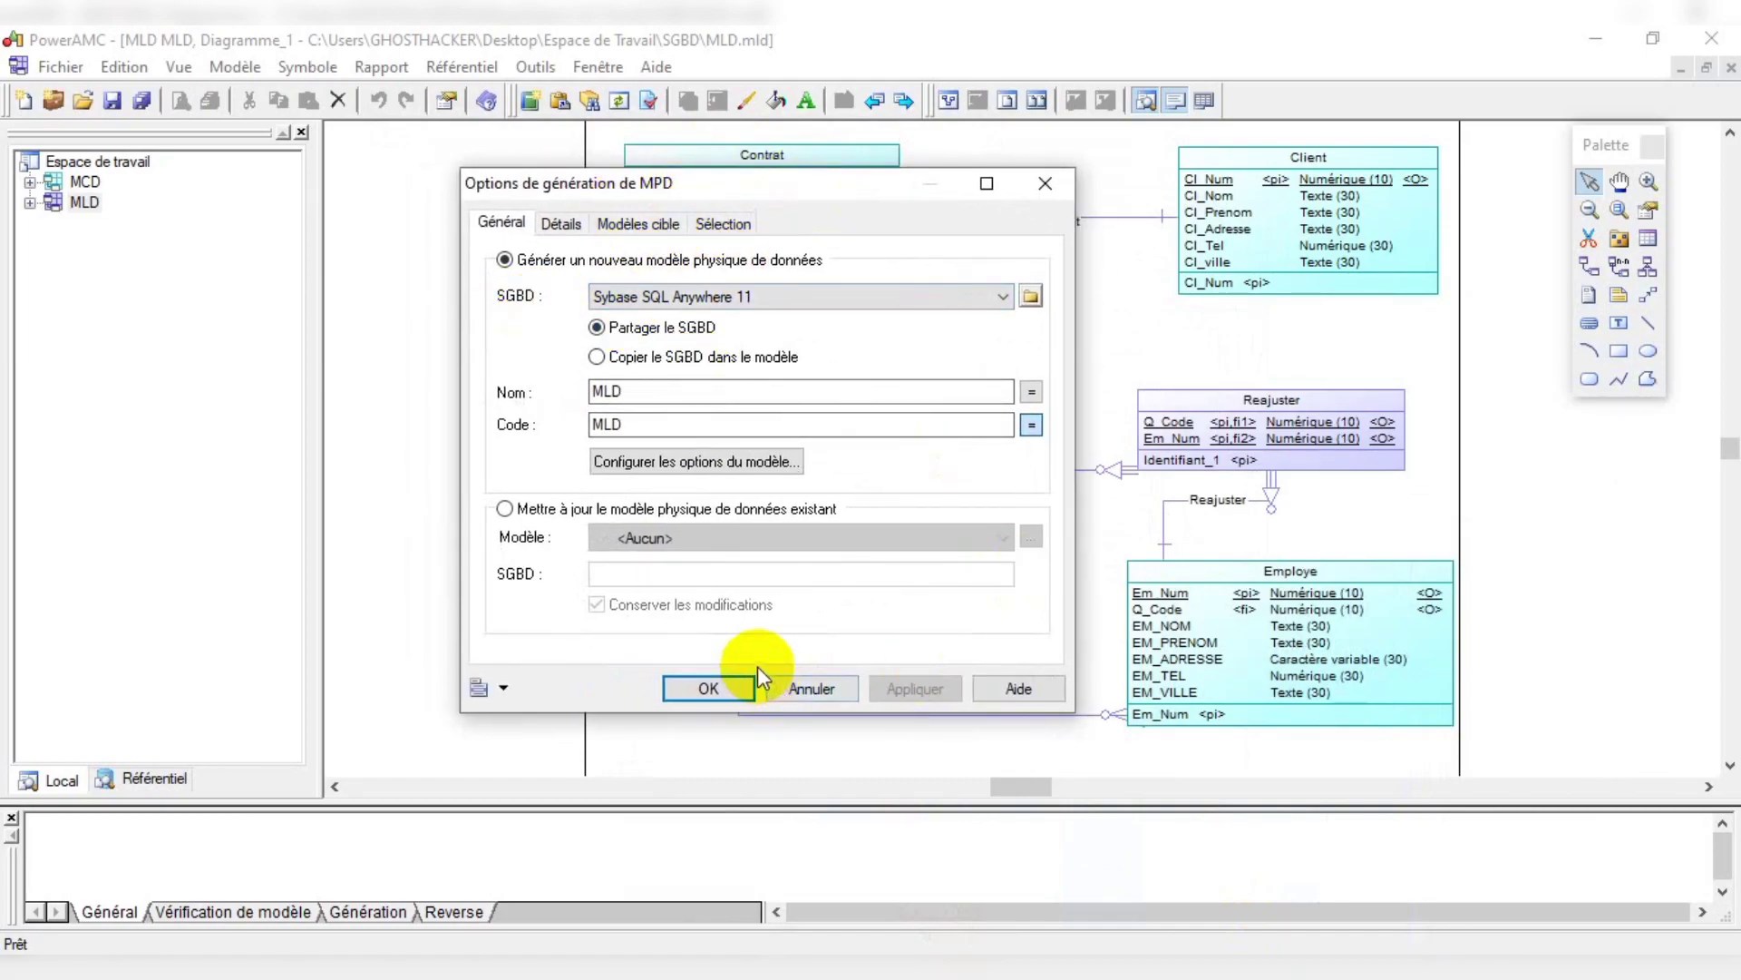
Step: Examine the database systems offered as SGBD for the new physical data model, from ADABAS D to Teradata V12
left_click(1002, 300)
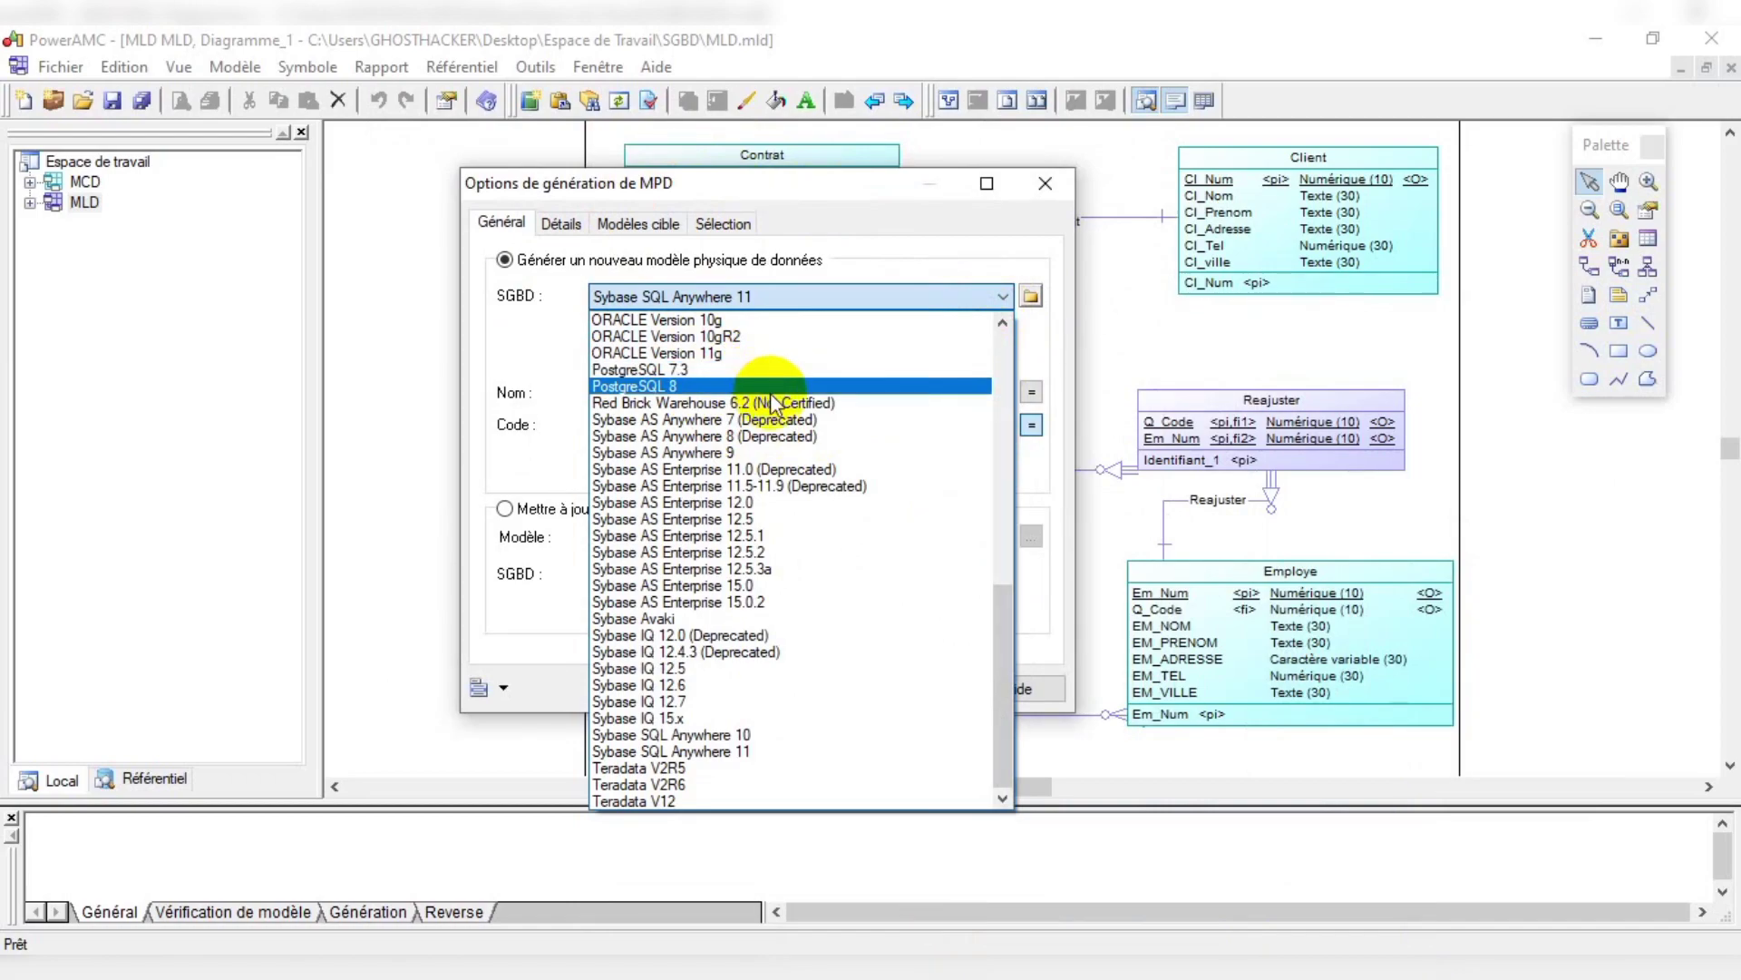
scroll(790, 442, "up", 2)
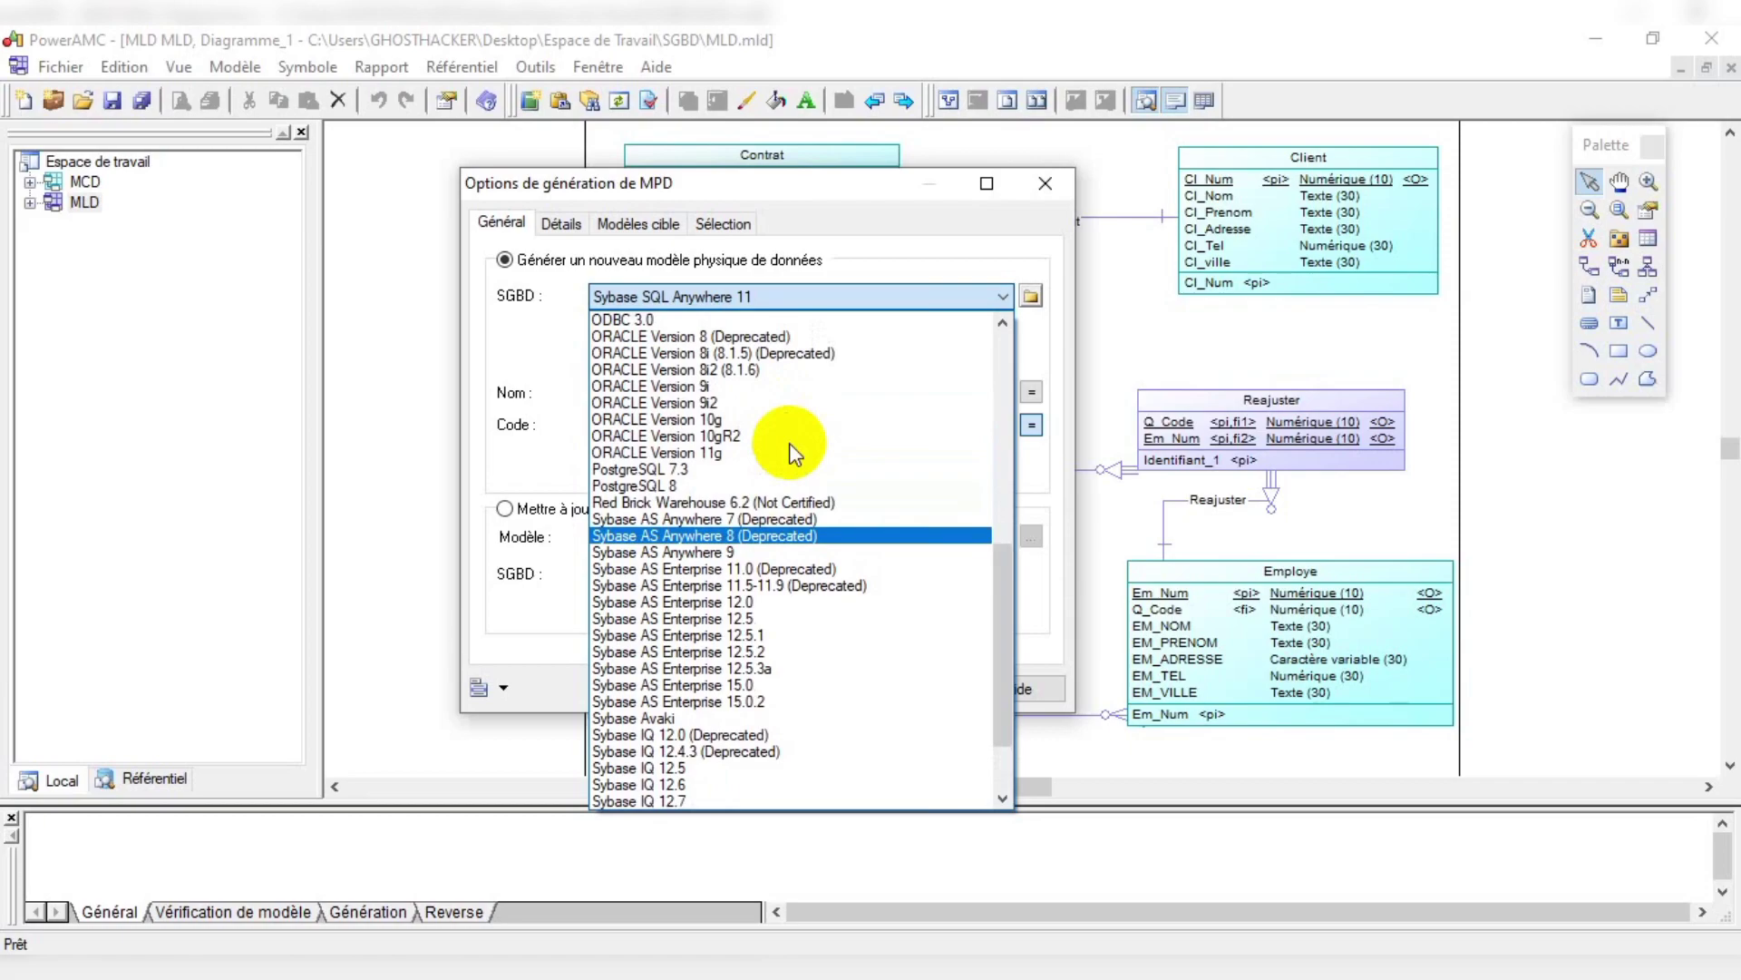
scroll(789, 442, "up", 2)
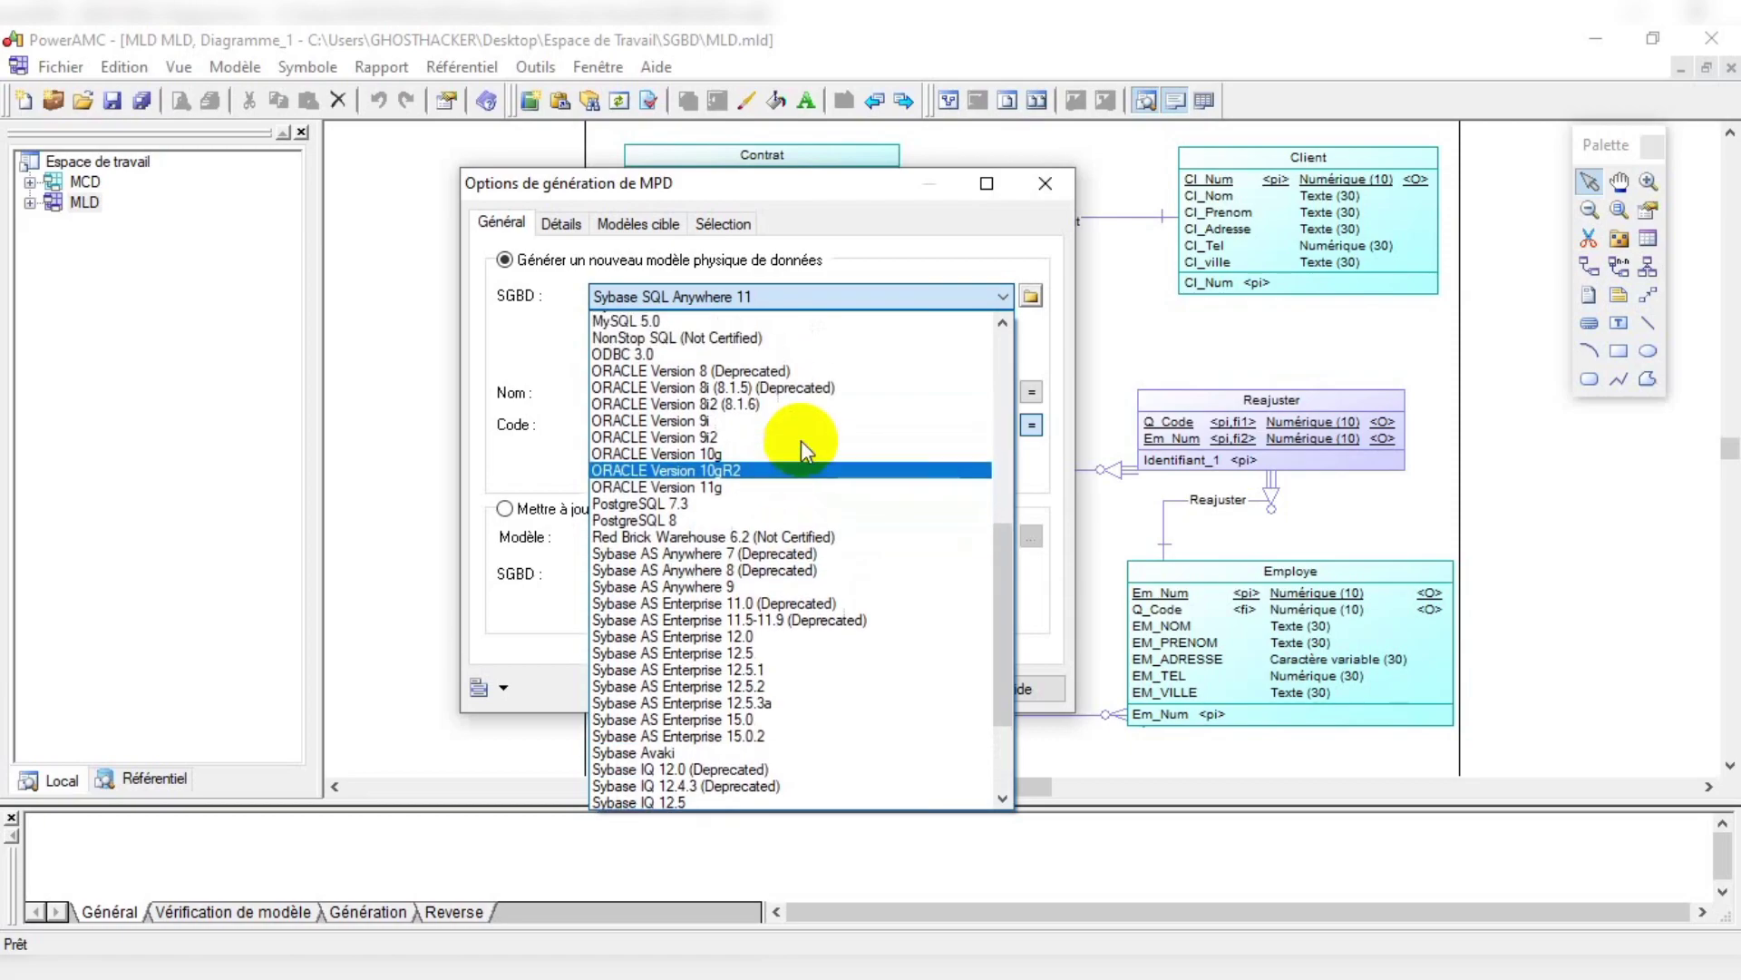
scroll(803, 450, "up", 8)
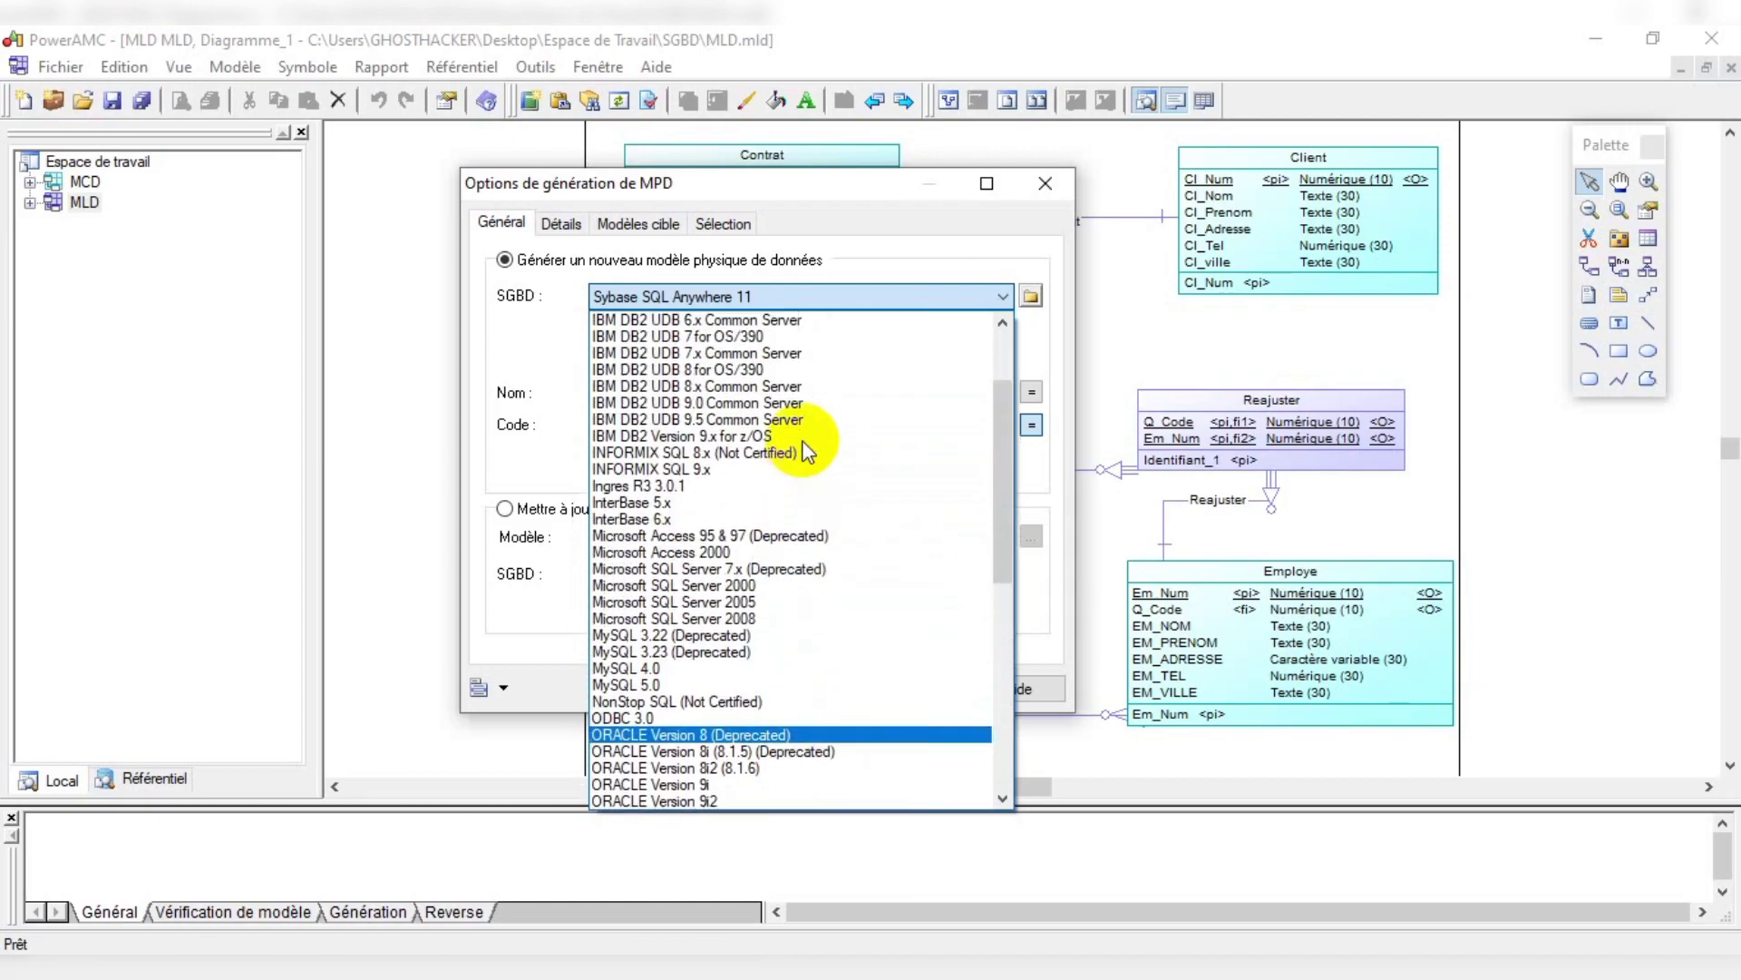
scroll(804, 450, "up", 1)
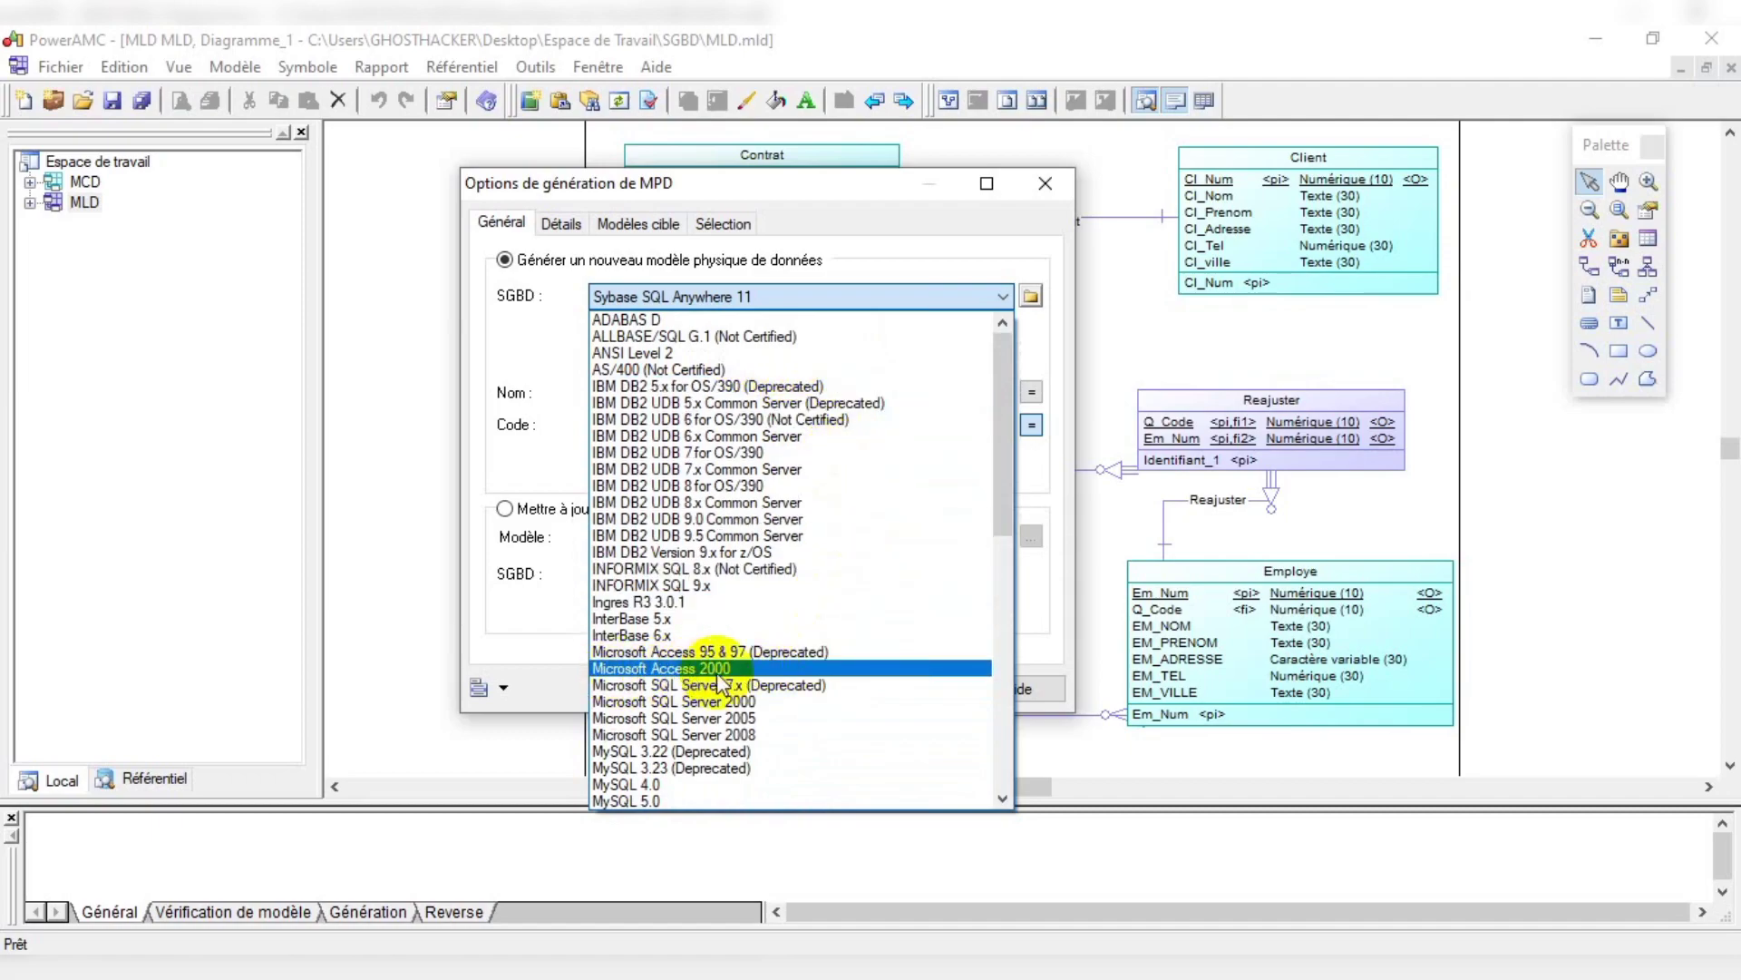
scroll(764, 553, "down", 3)
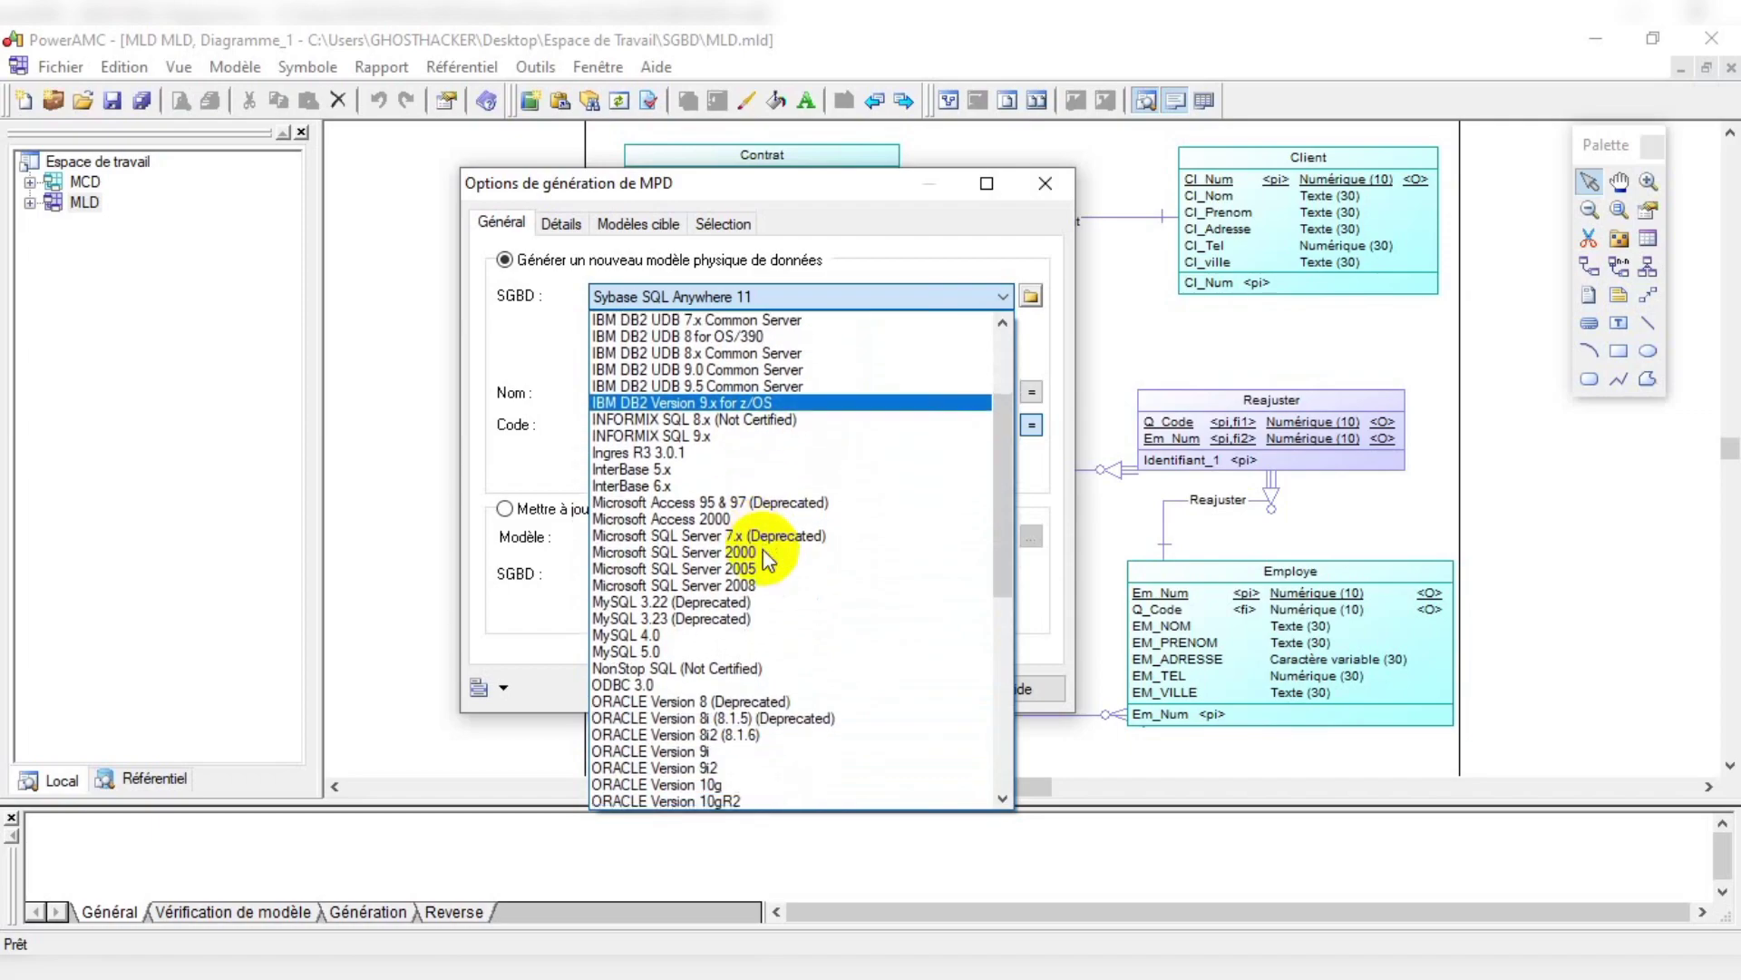
scroll(712, 522, "down", 1)
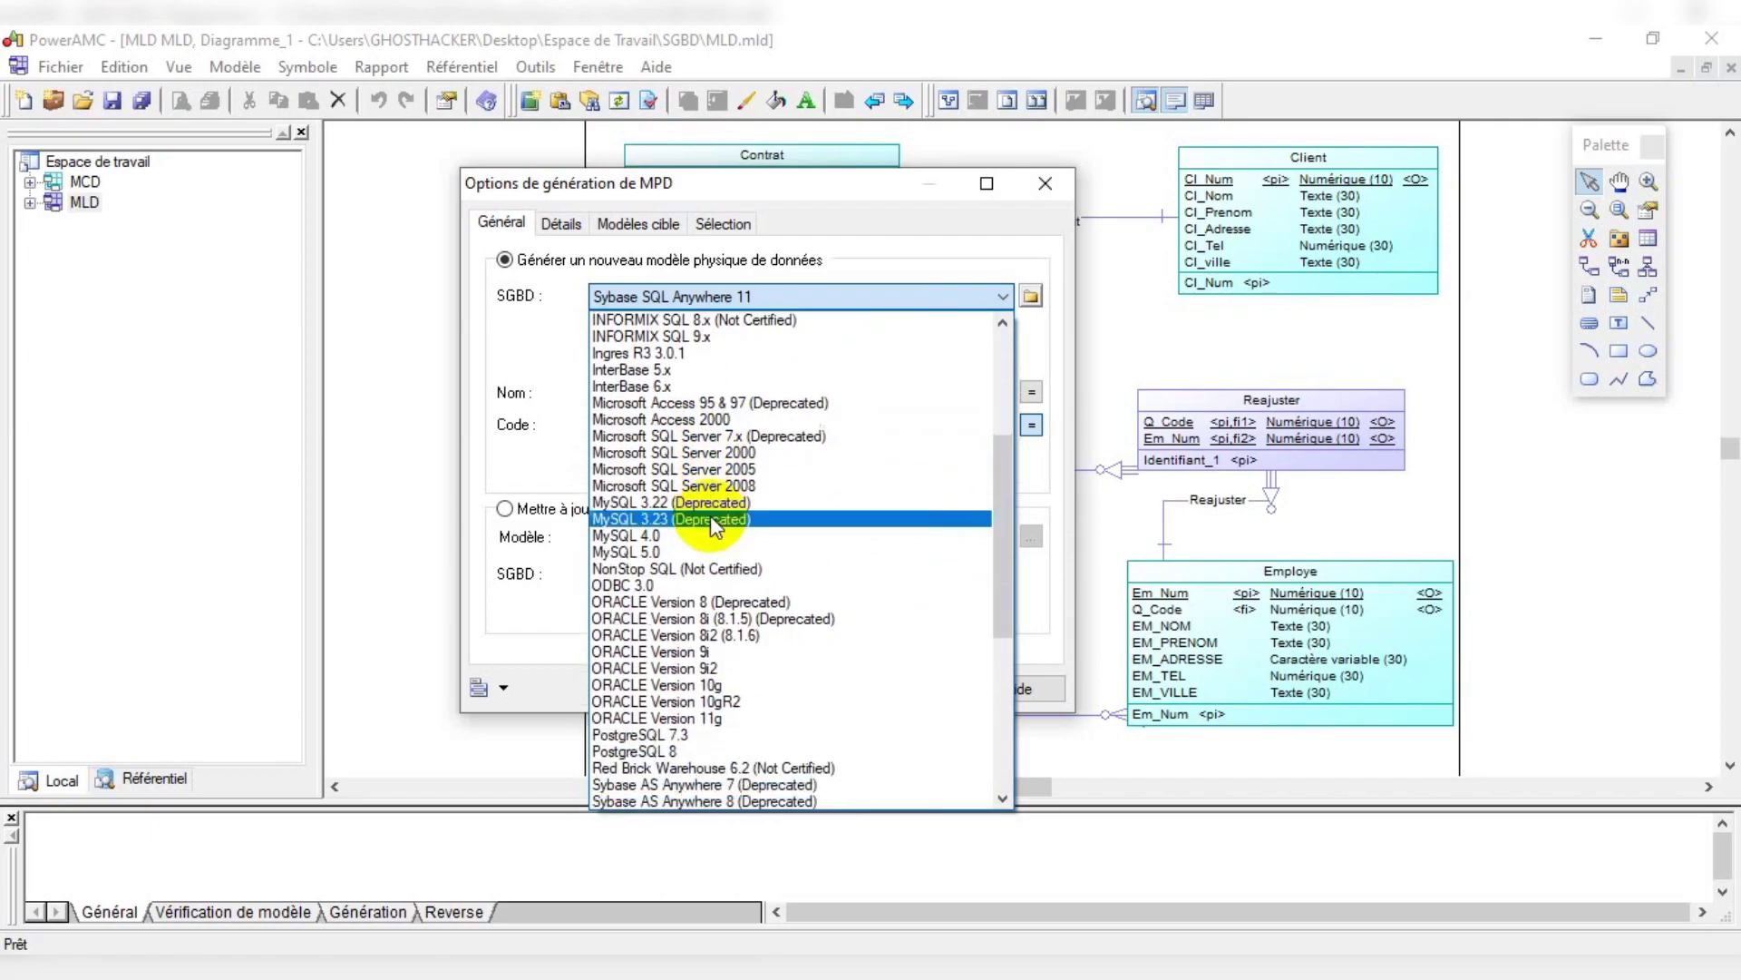
scroll(713, 519, "down", 2)
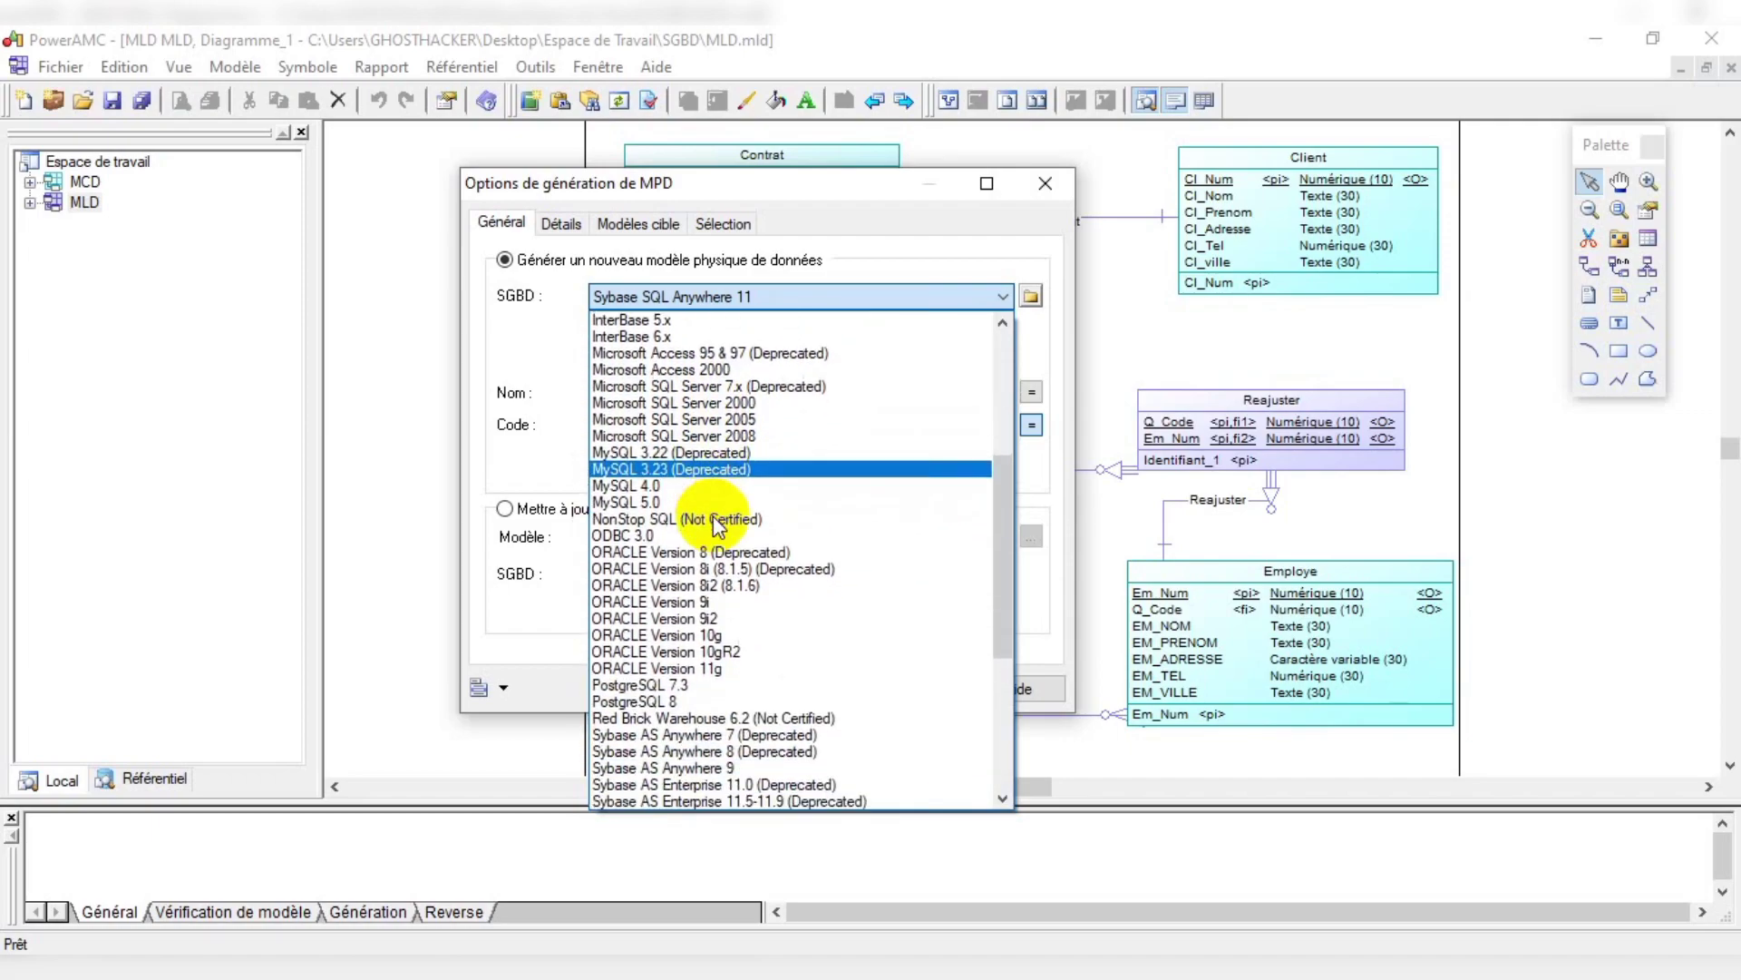
scroll(699, 511, "down", 1)
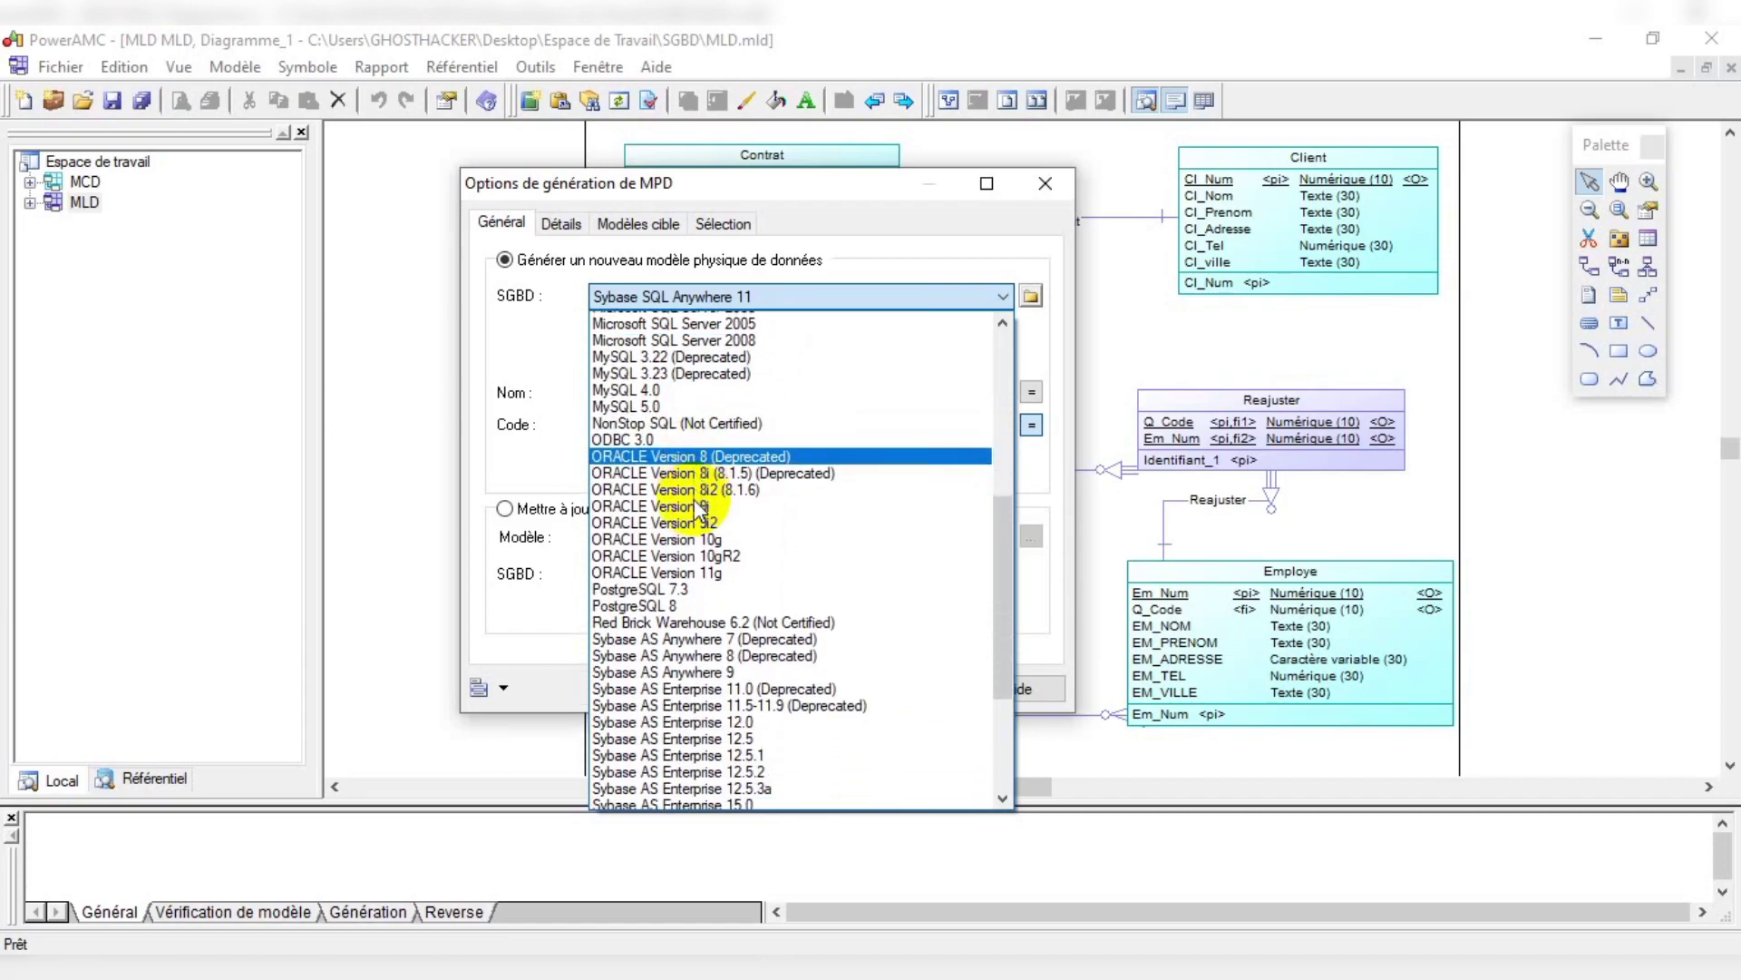
scroll(674, 470, "down", 2)
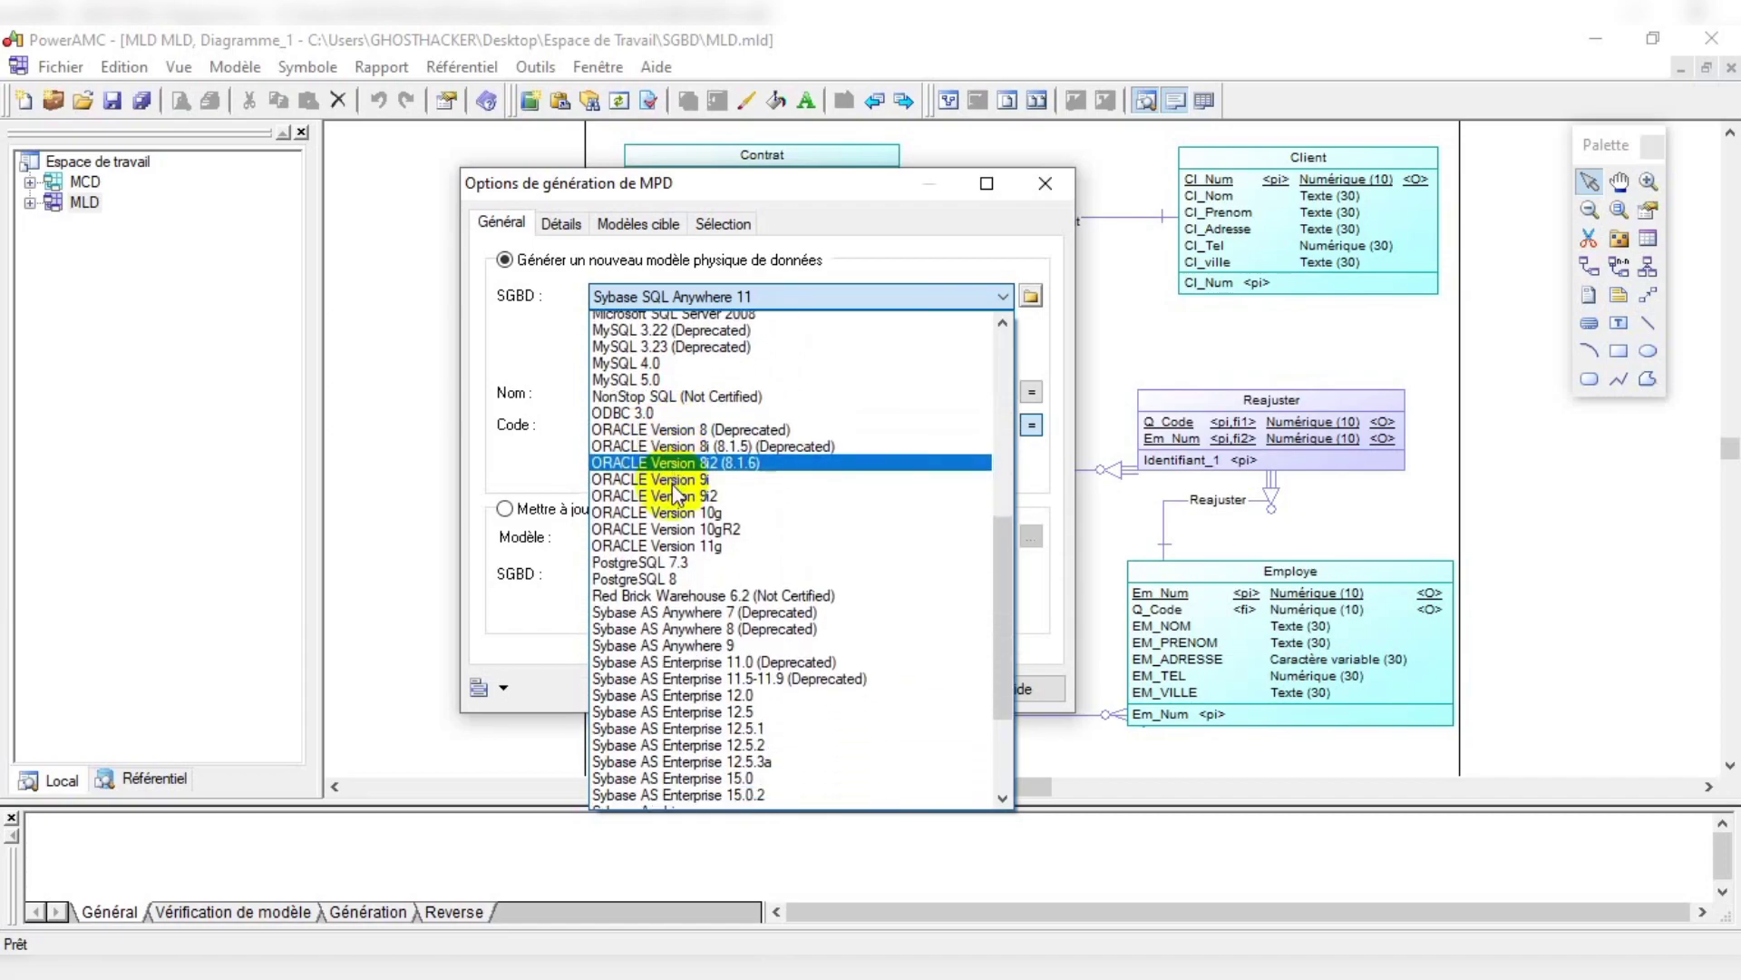
scroll(665, 515, "down", 1)
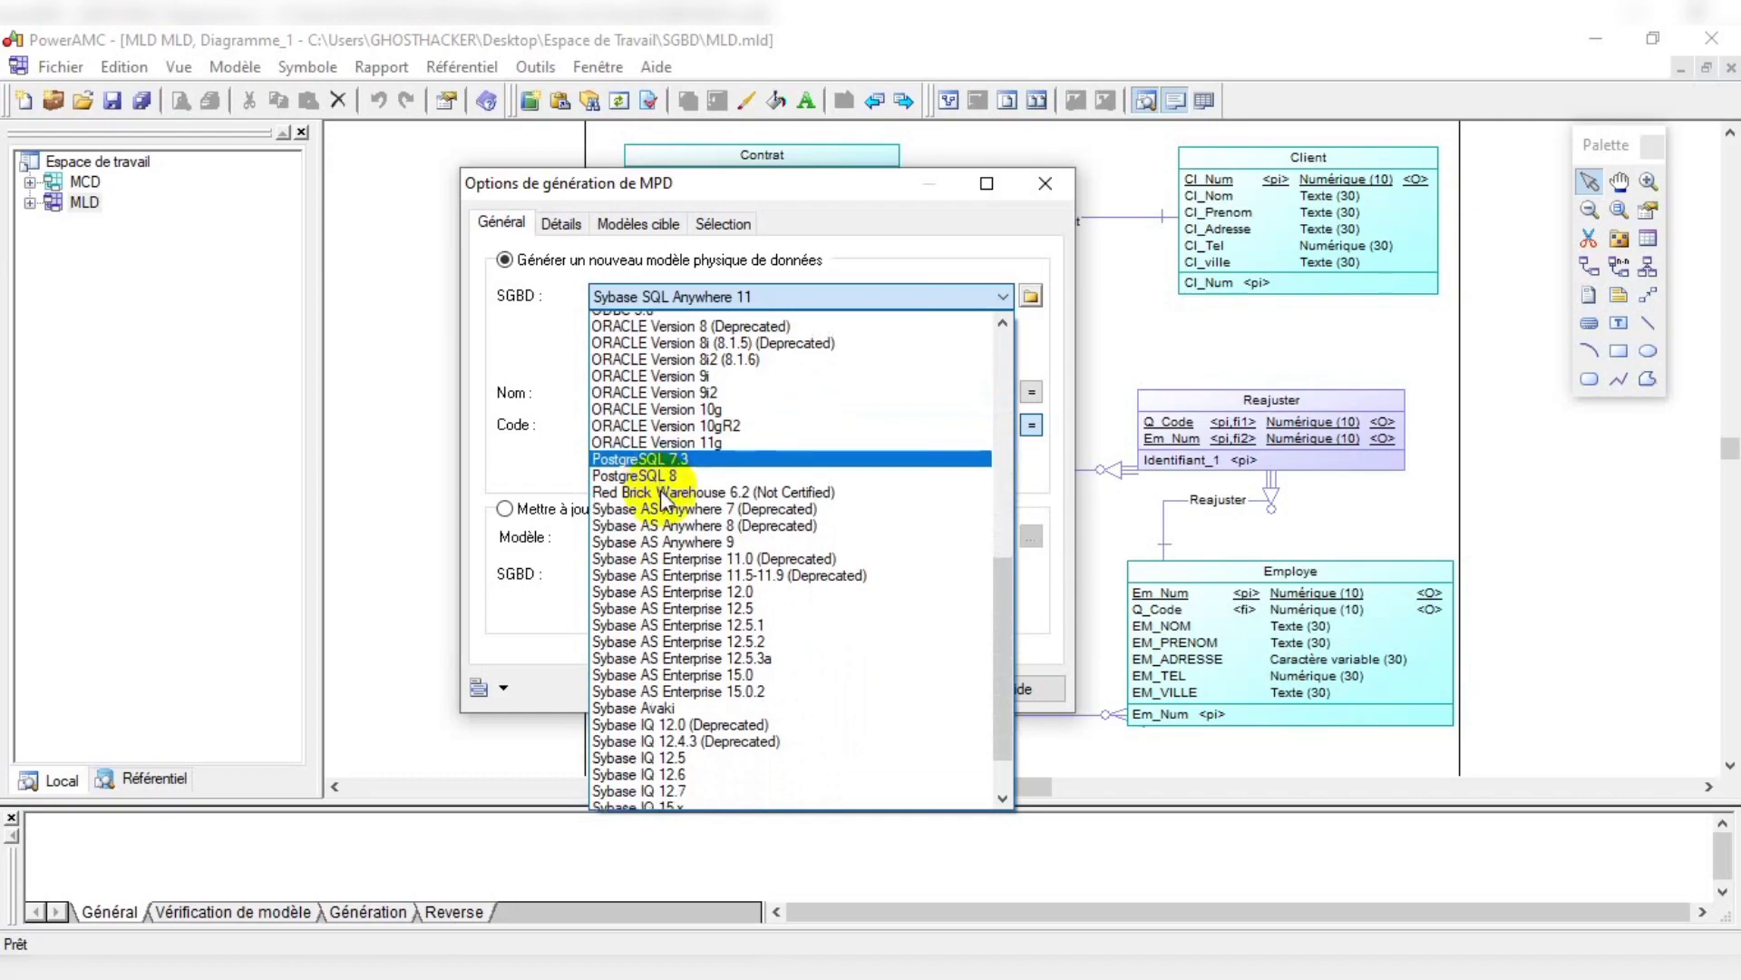
scroll(664, 463, "down", 1)
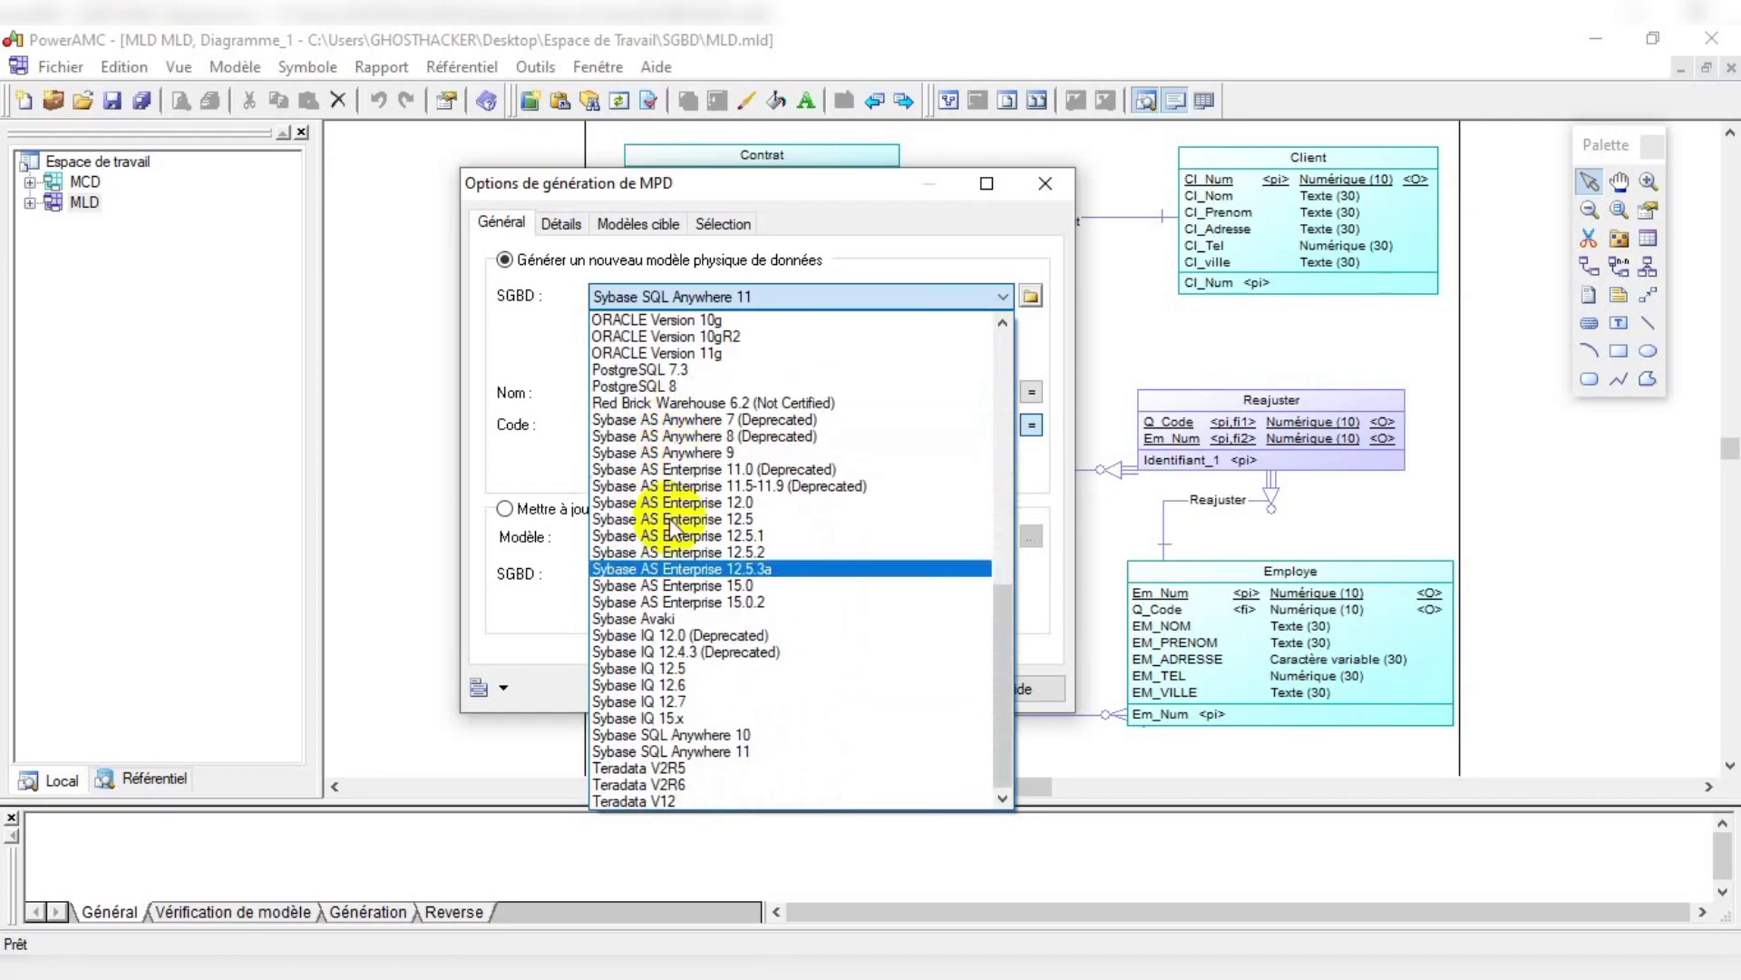
scroll(690, 634, "up", 13)
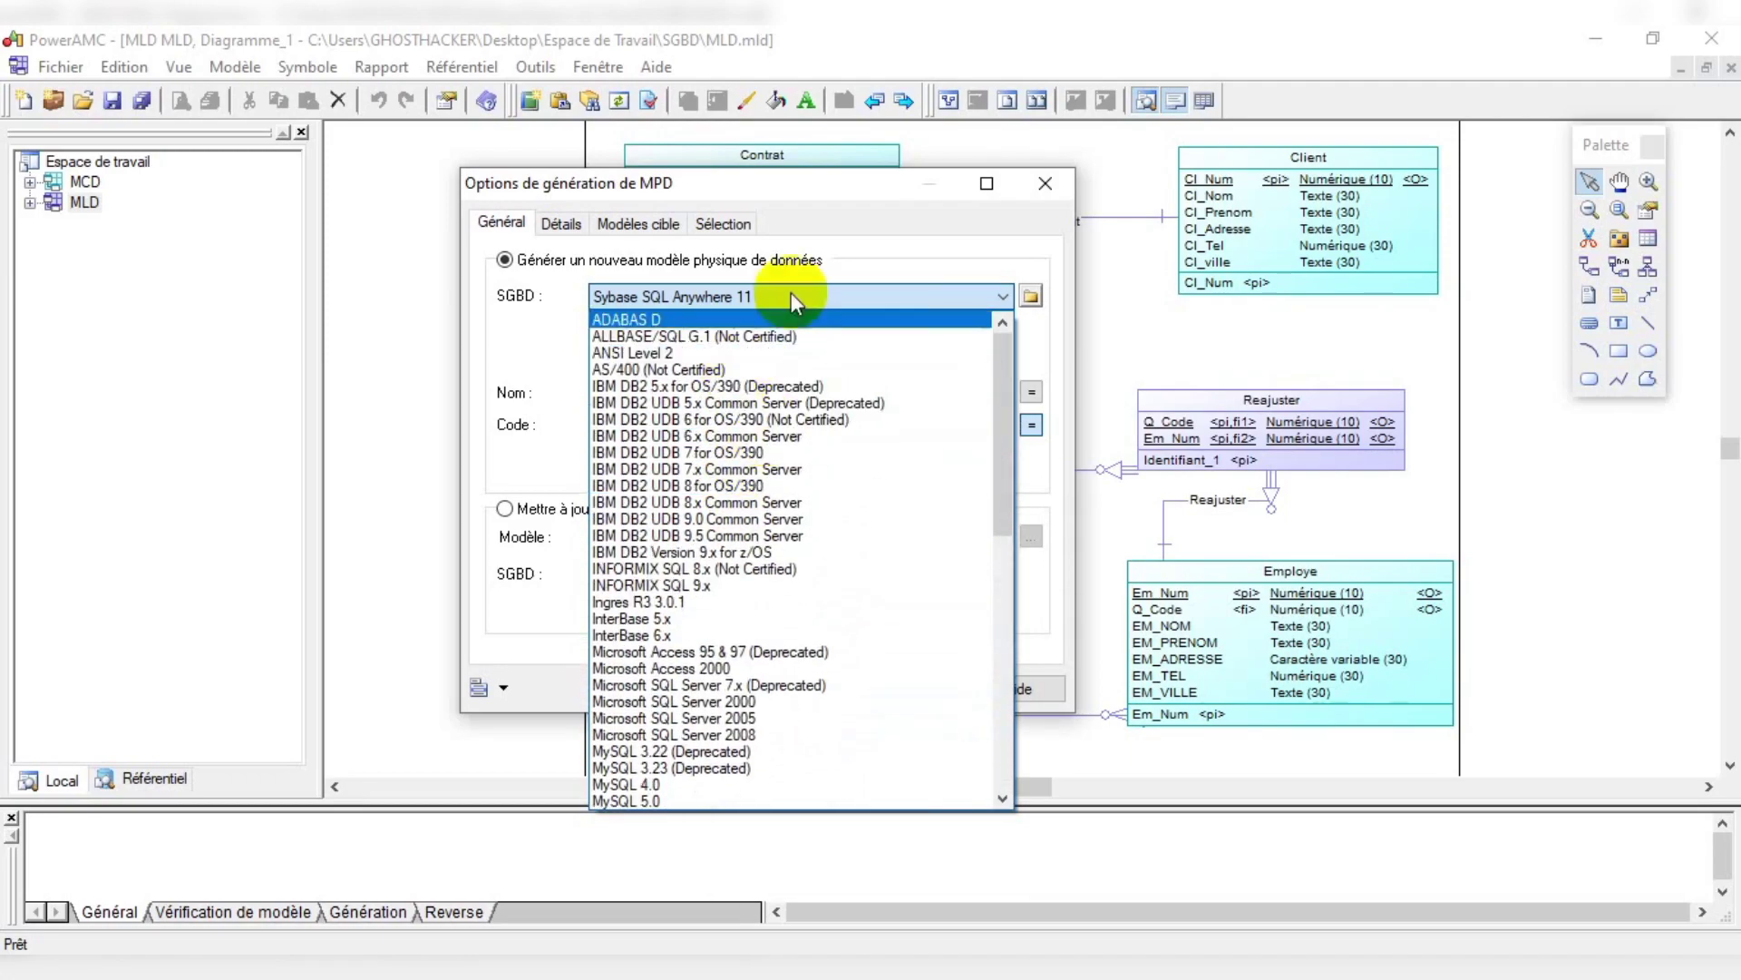
left_click(553, 333)
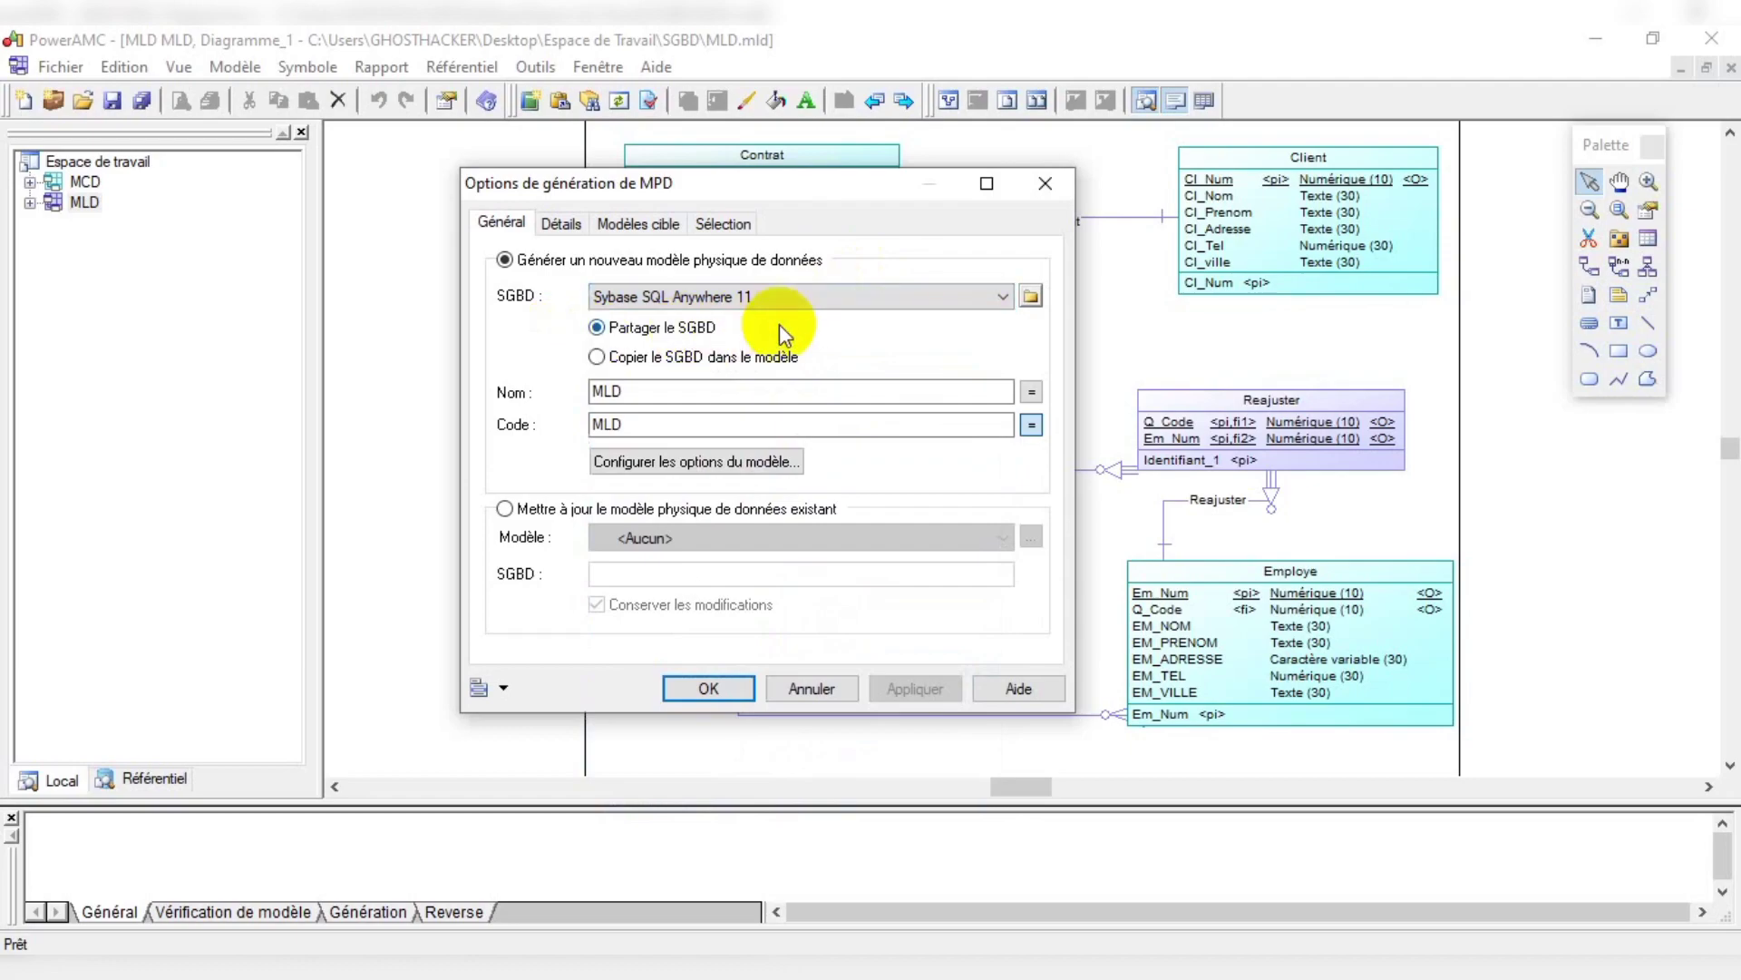
Step: Set the SGBD of the new physical data model to Microsoft Access 2000 and name the model MPD
left_click(907, 302)
scroll(761, 499, "up", 3)
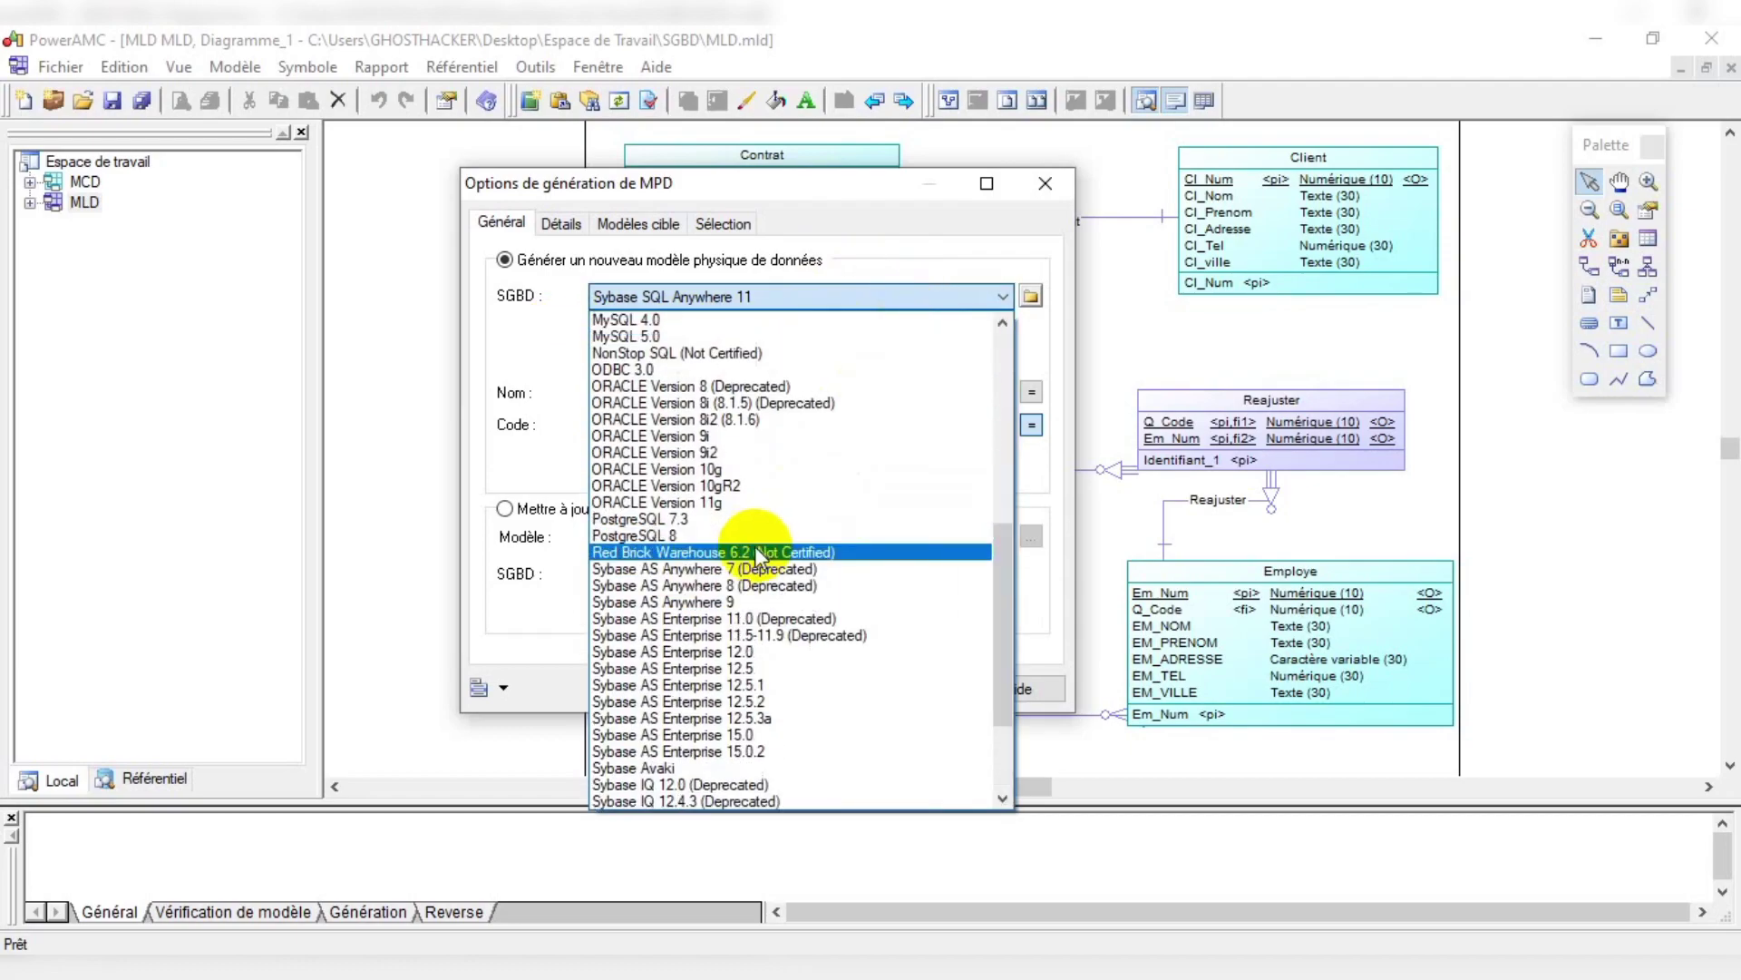
scroll(746, 535, "down", 3)
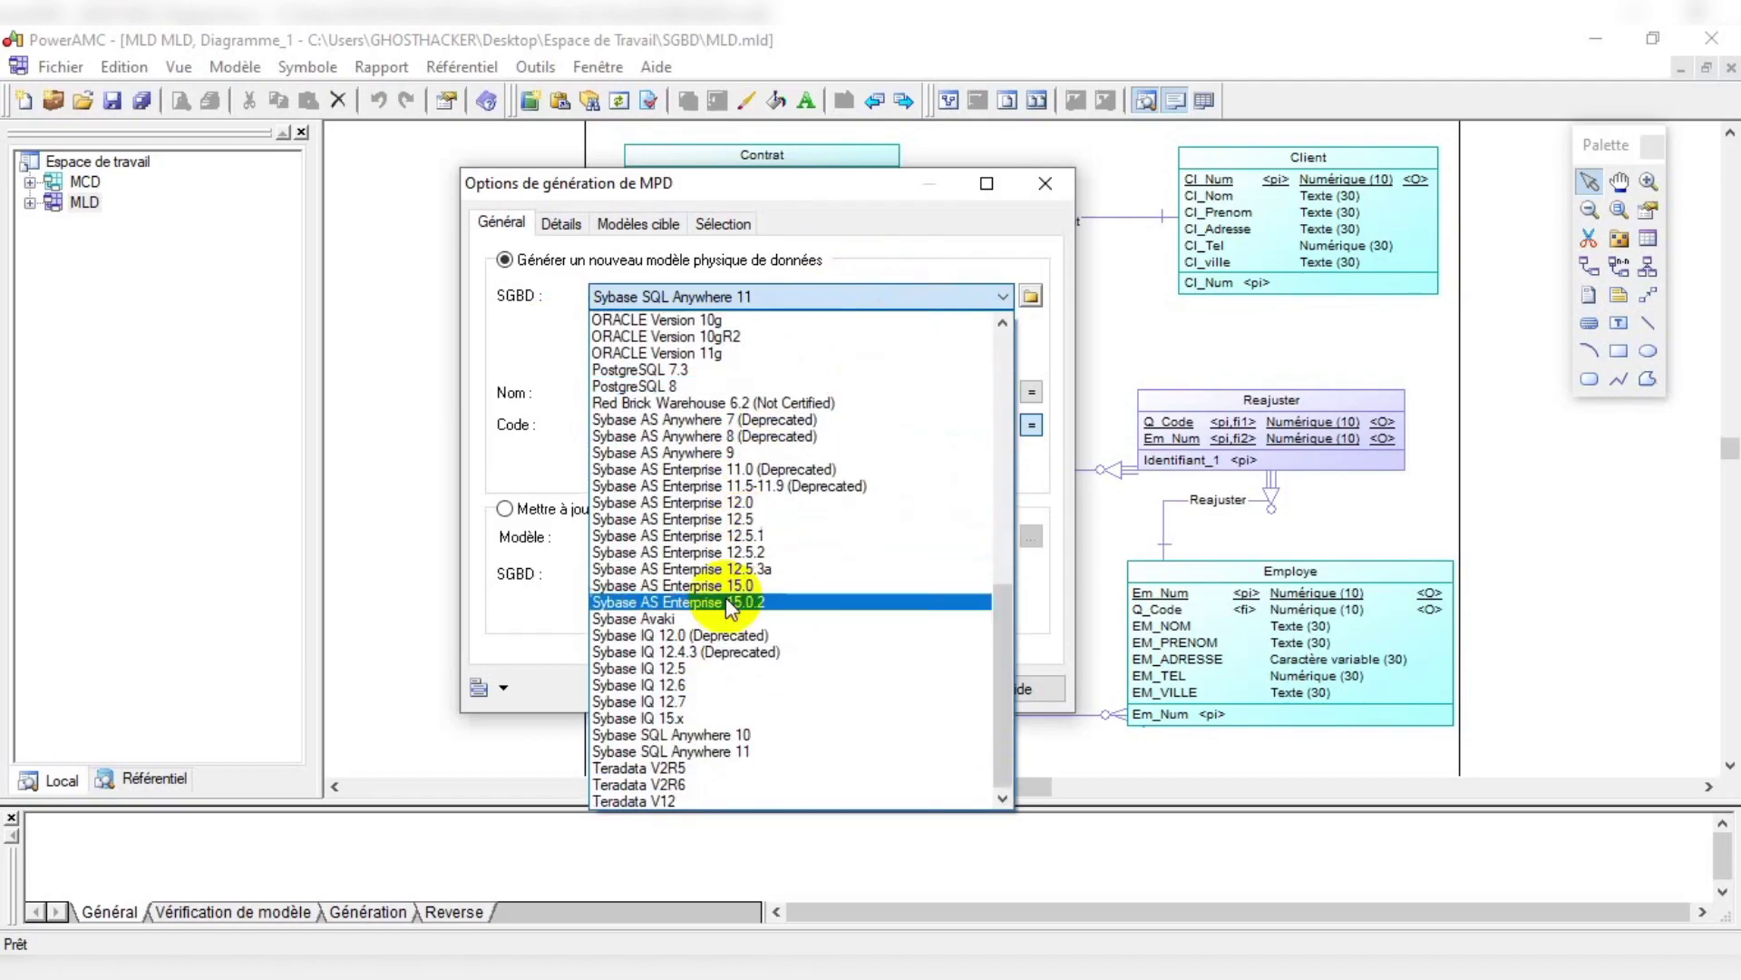
scroll(723, 626, "up", 7)
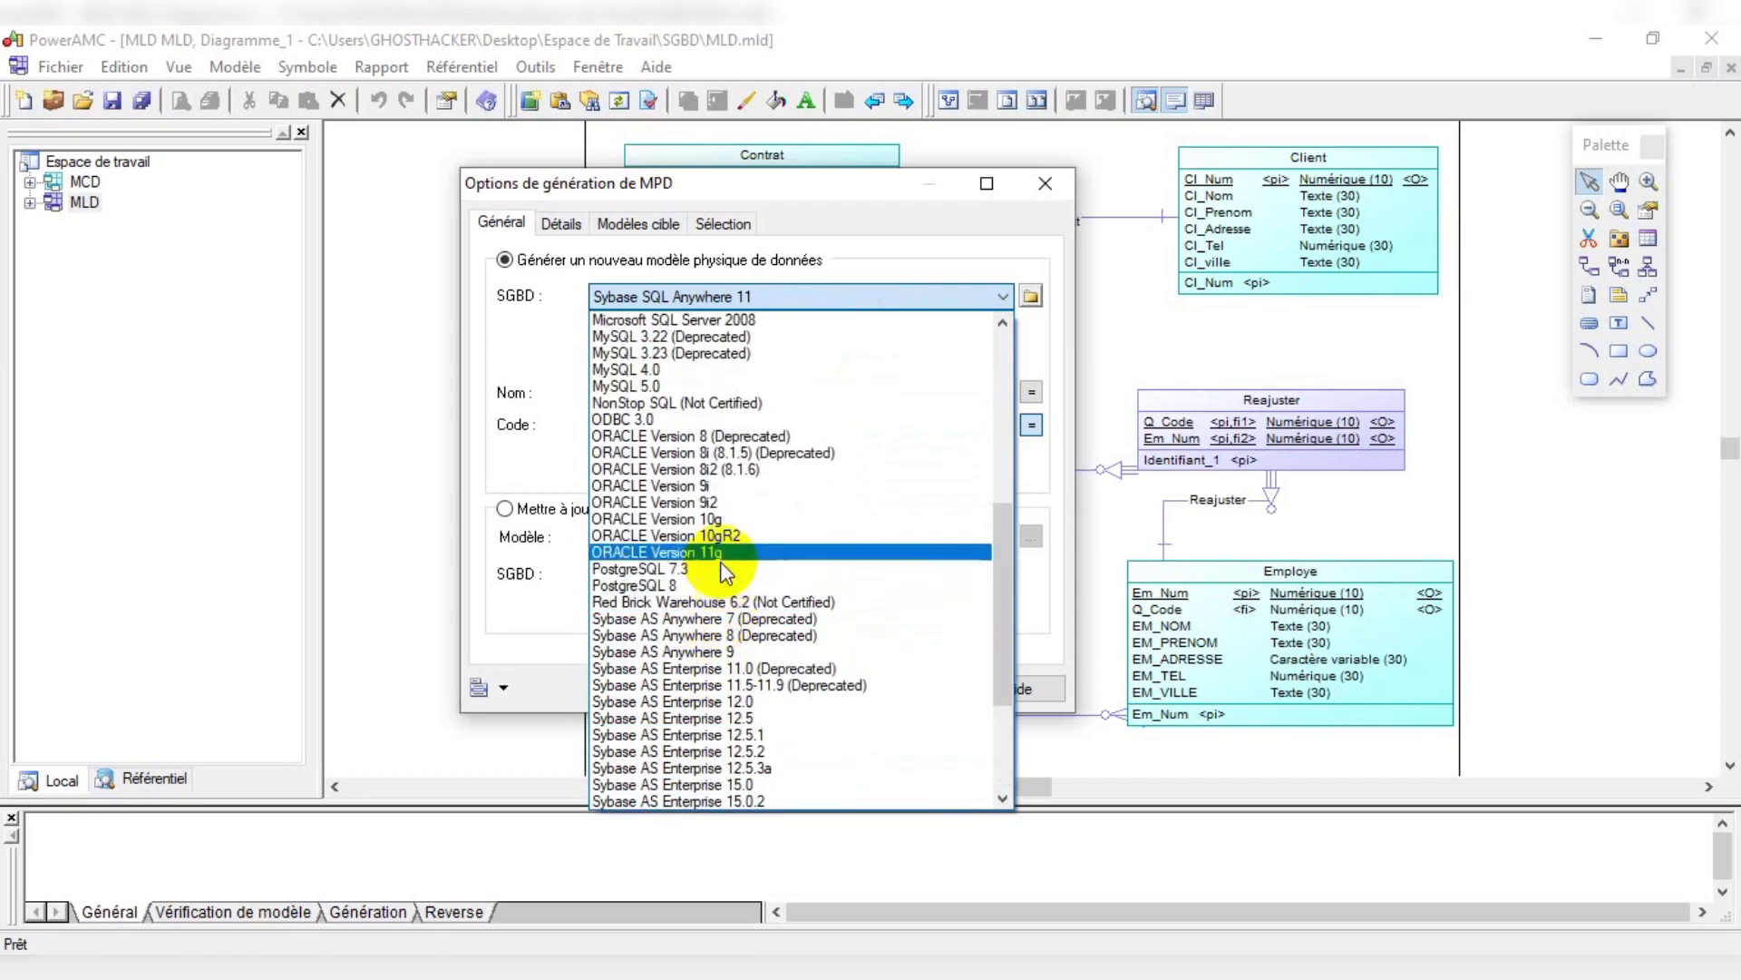
scroll(716, 544, "up", 3)
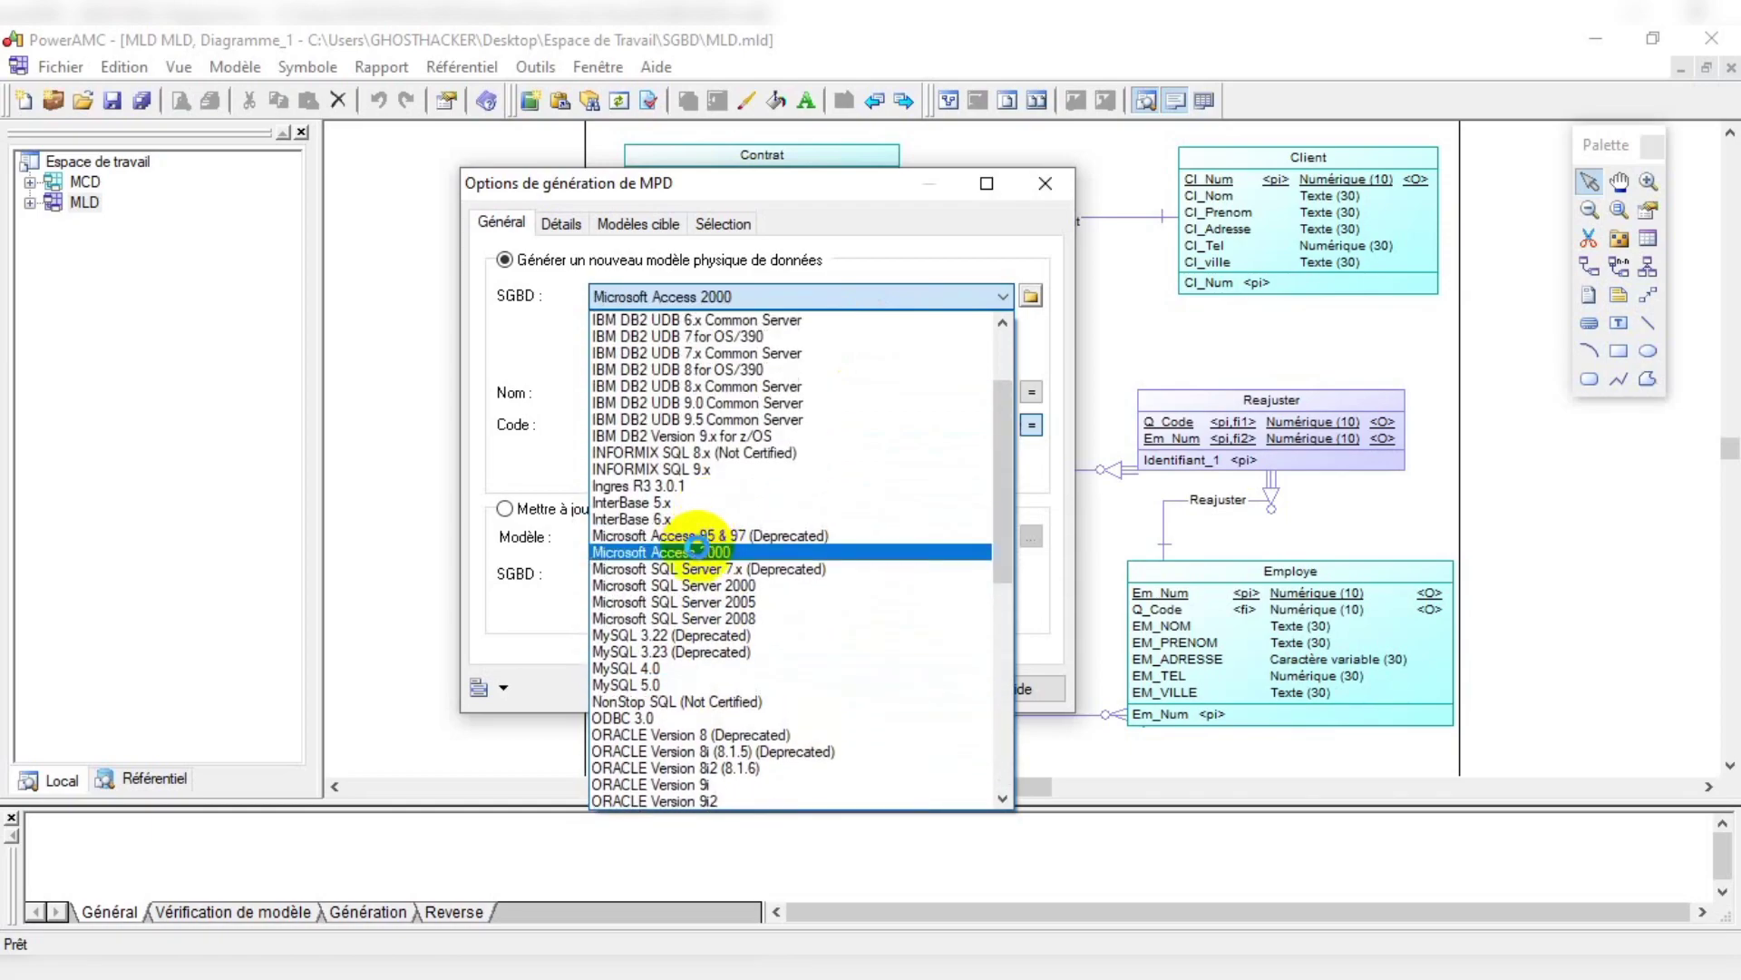
left_click(697, 550)
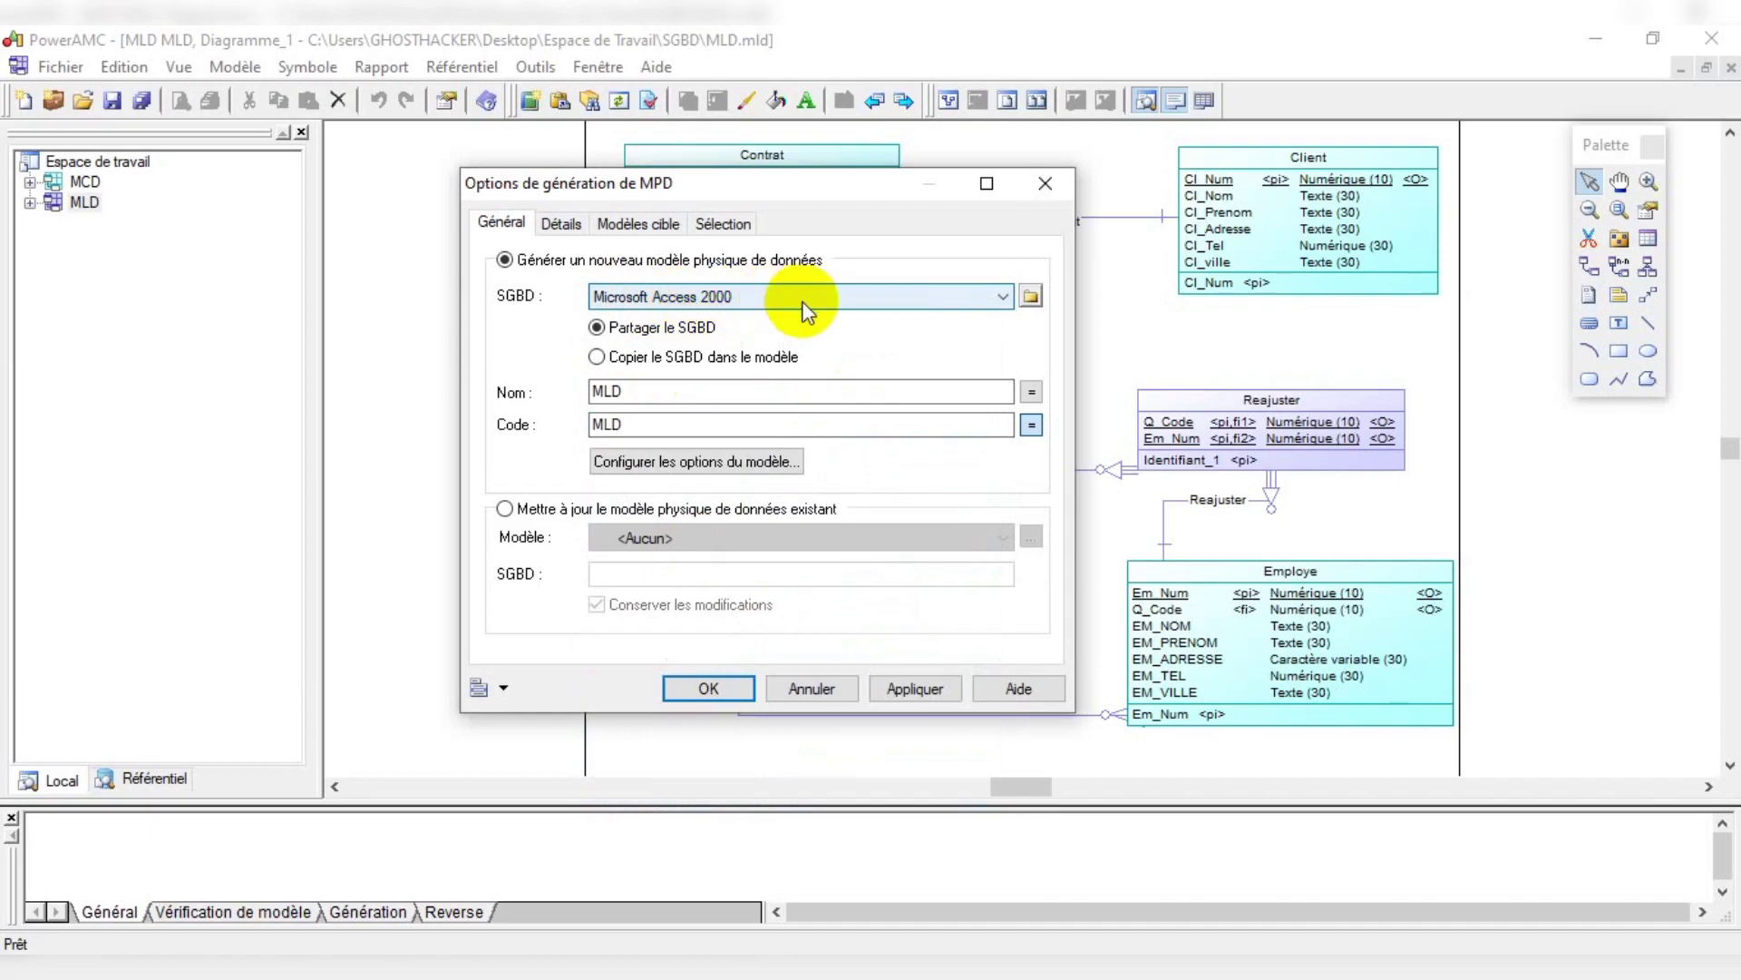
left_click(664, 390)
left_click_drag(664, 390, 579, 390)
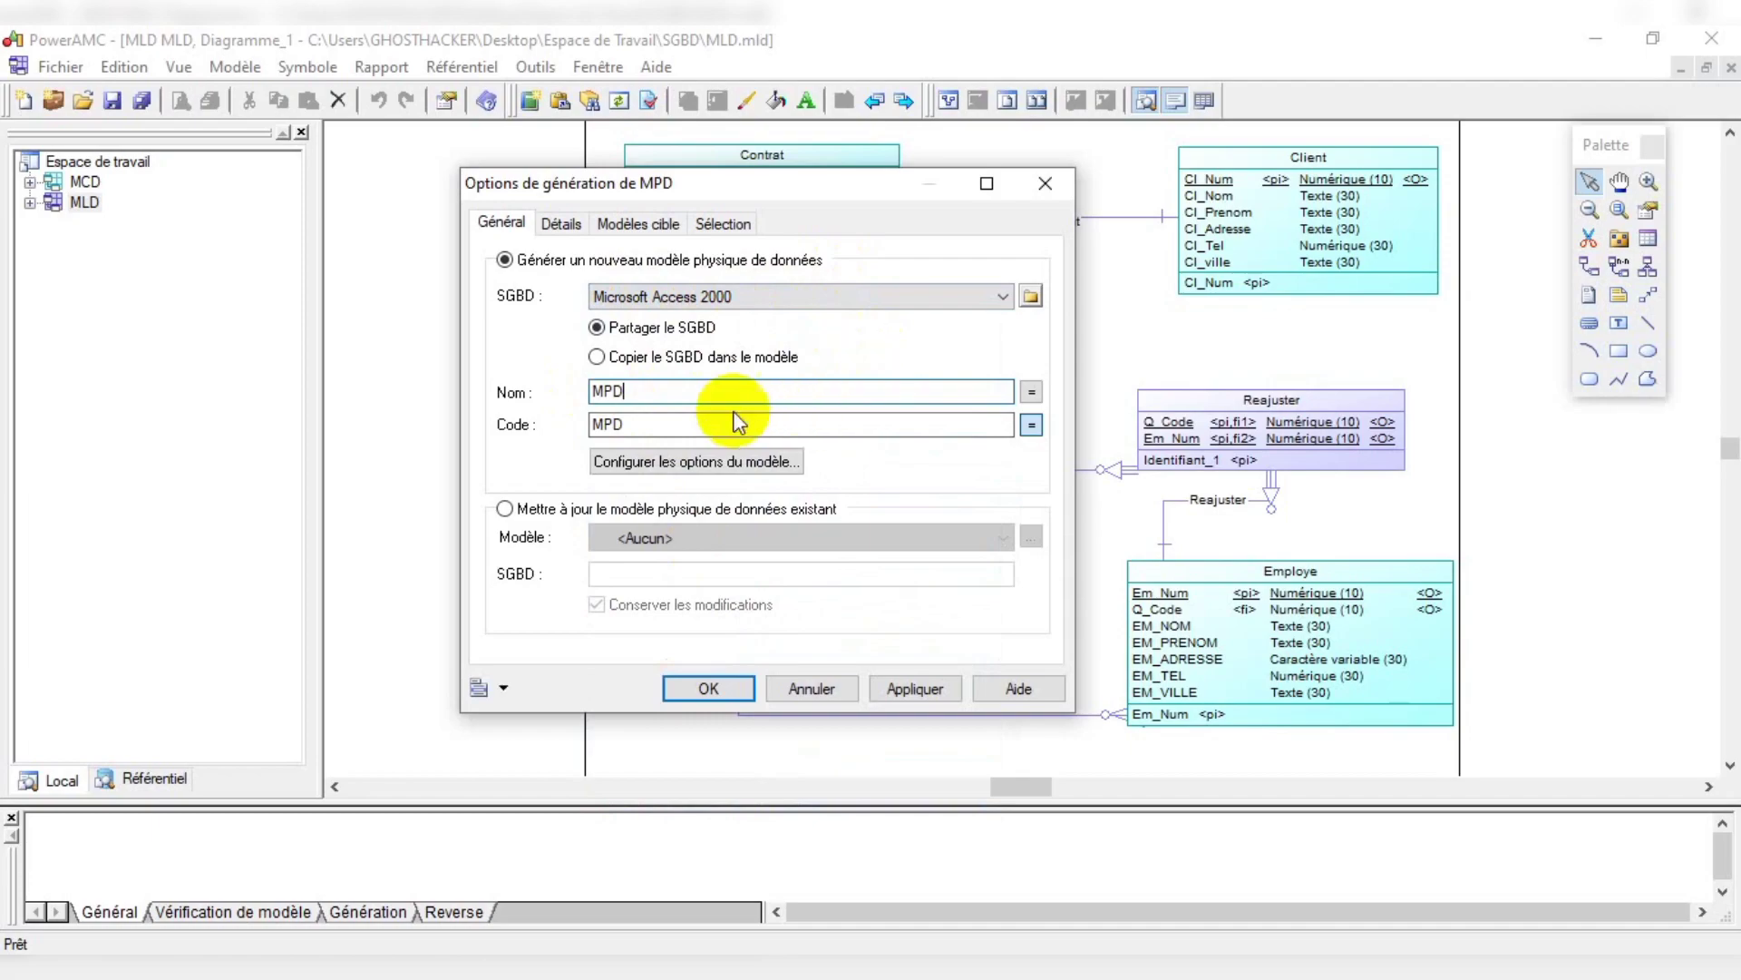
Step: Review the generation details, target models and the selection of MLD entities for the new physical model
left_click(564, 225)
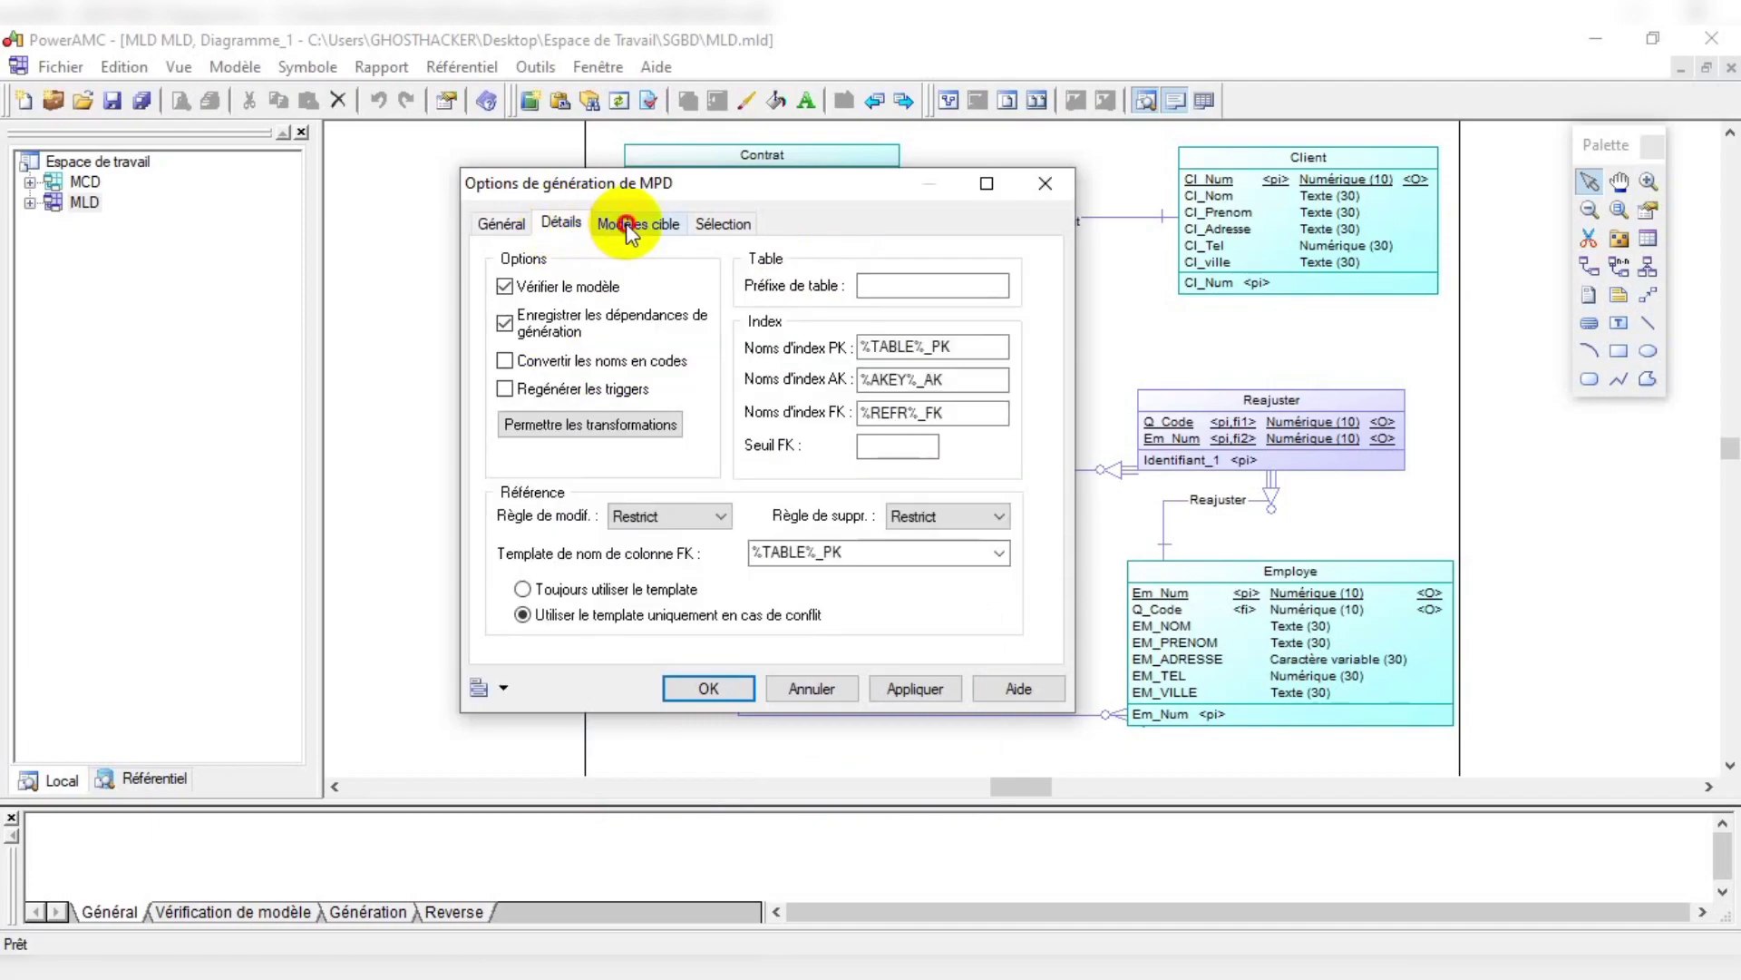
left_click(627, 224)
left_click(728, 224)
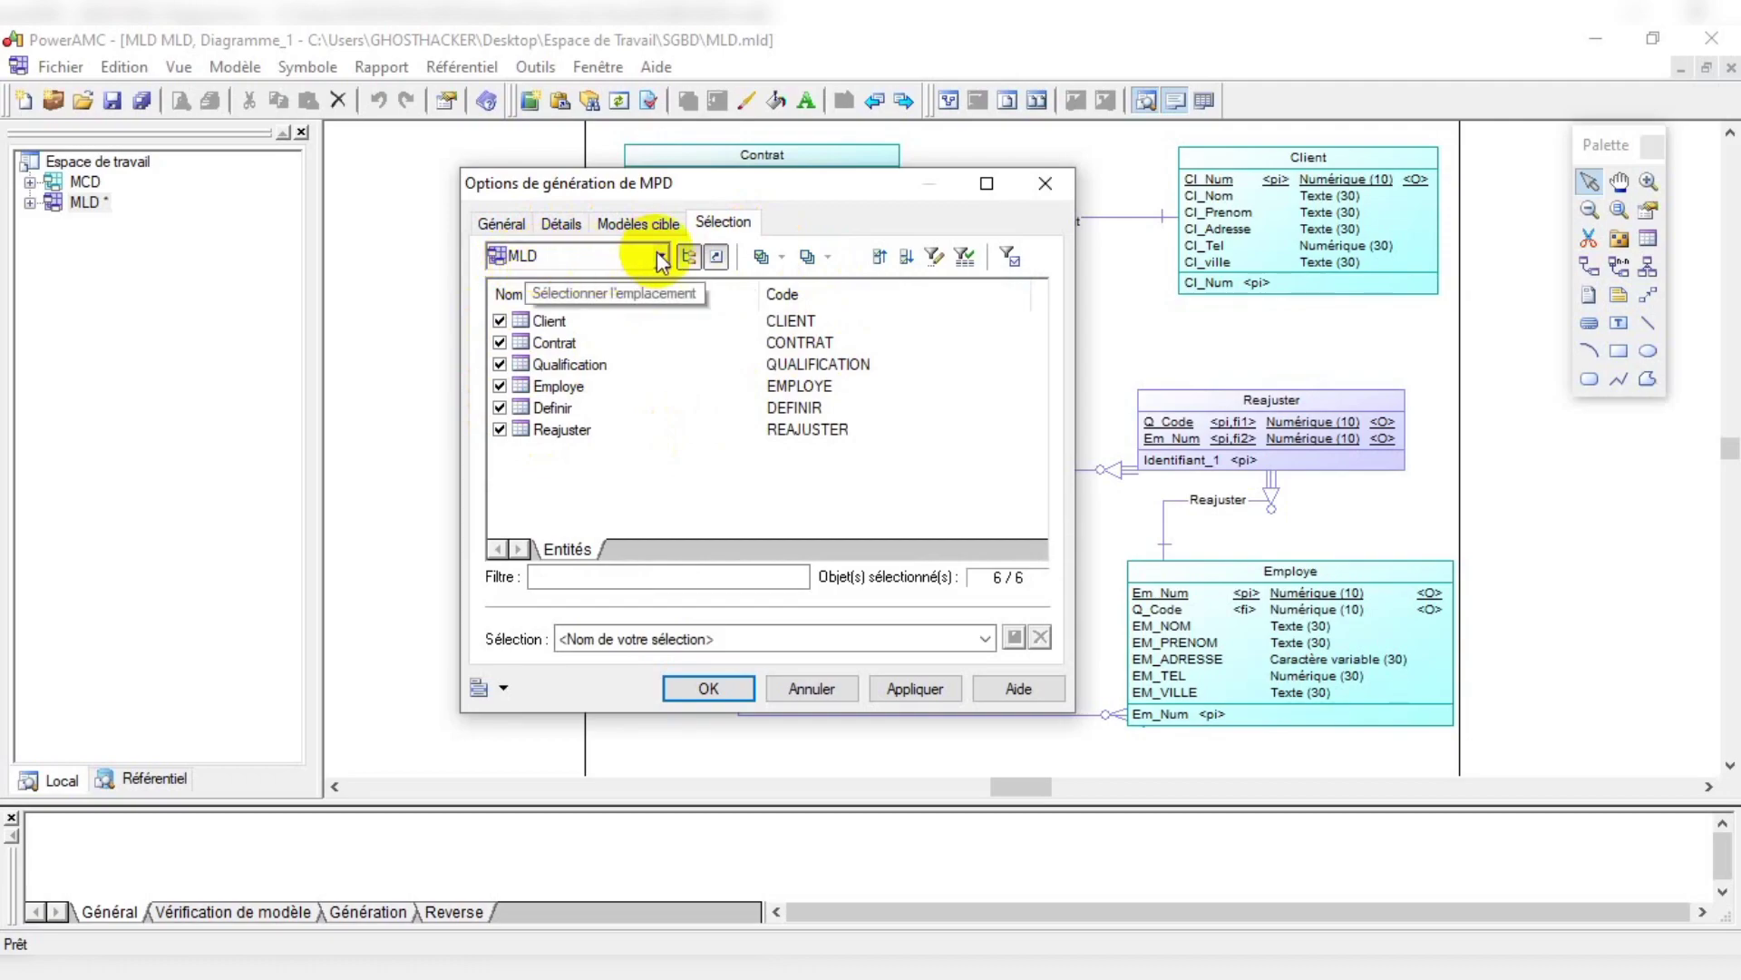
left_click(560, 223)
left_click(520, 225)
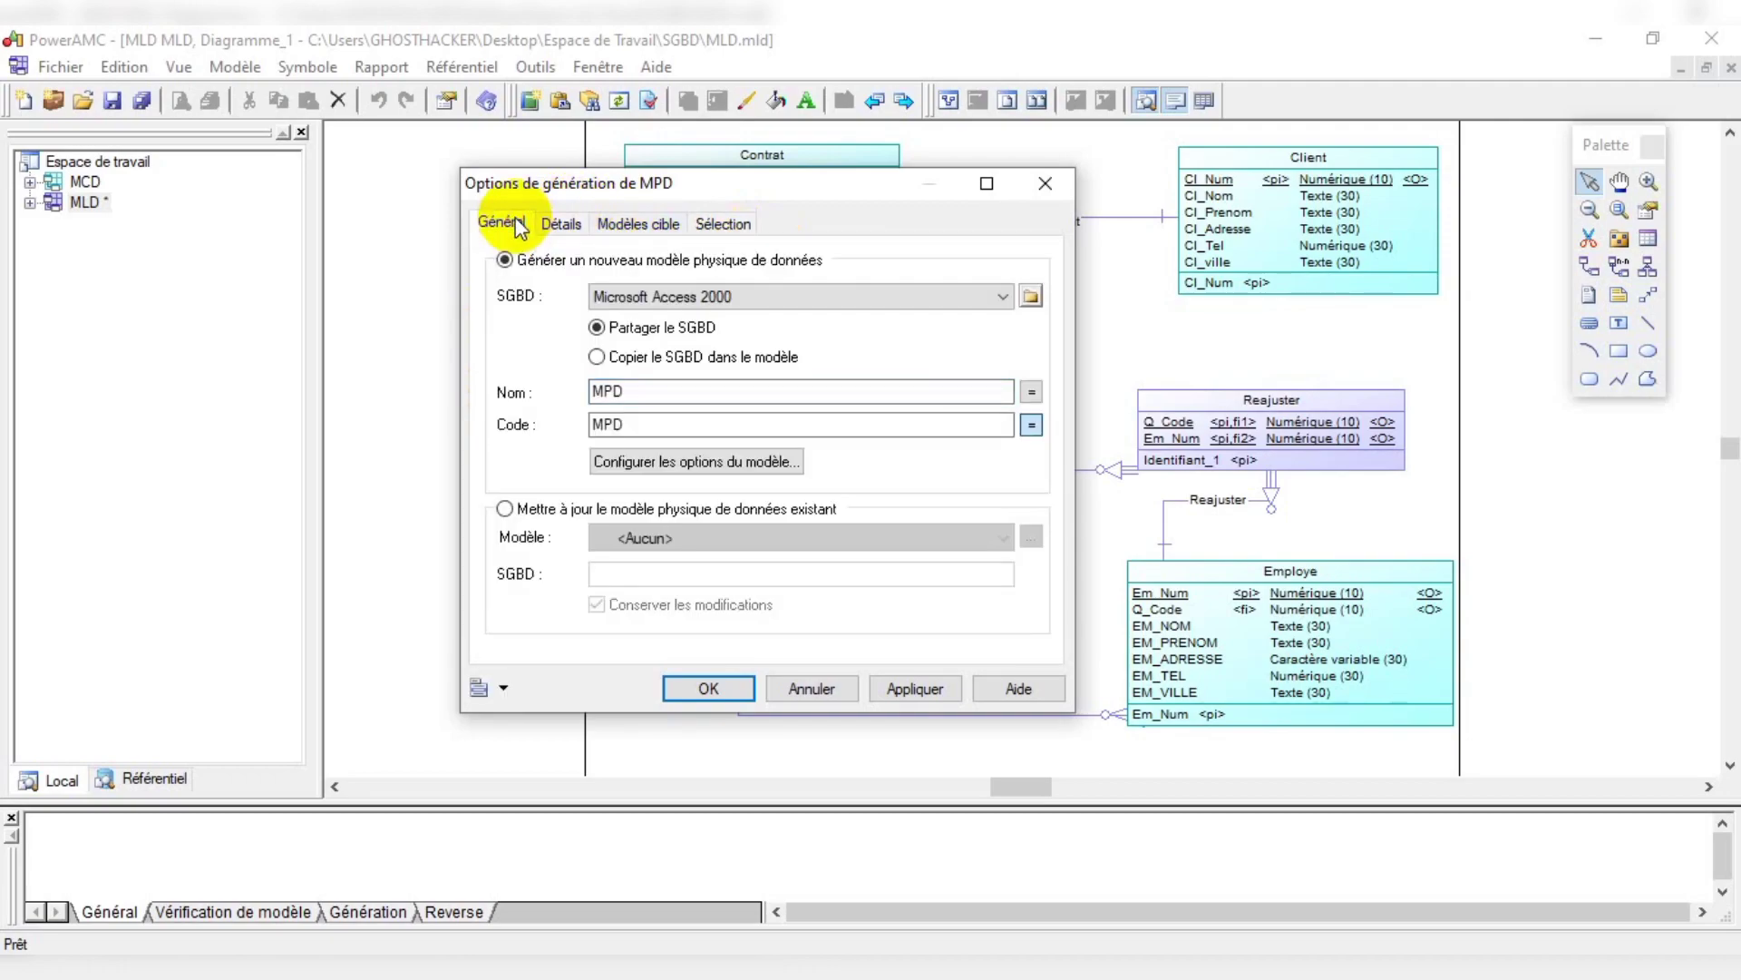
left_click(715, 229)
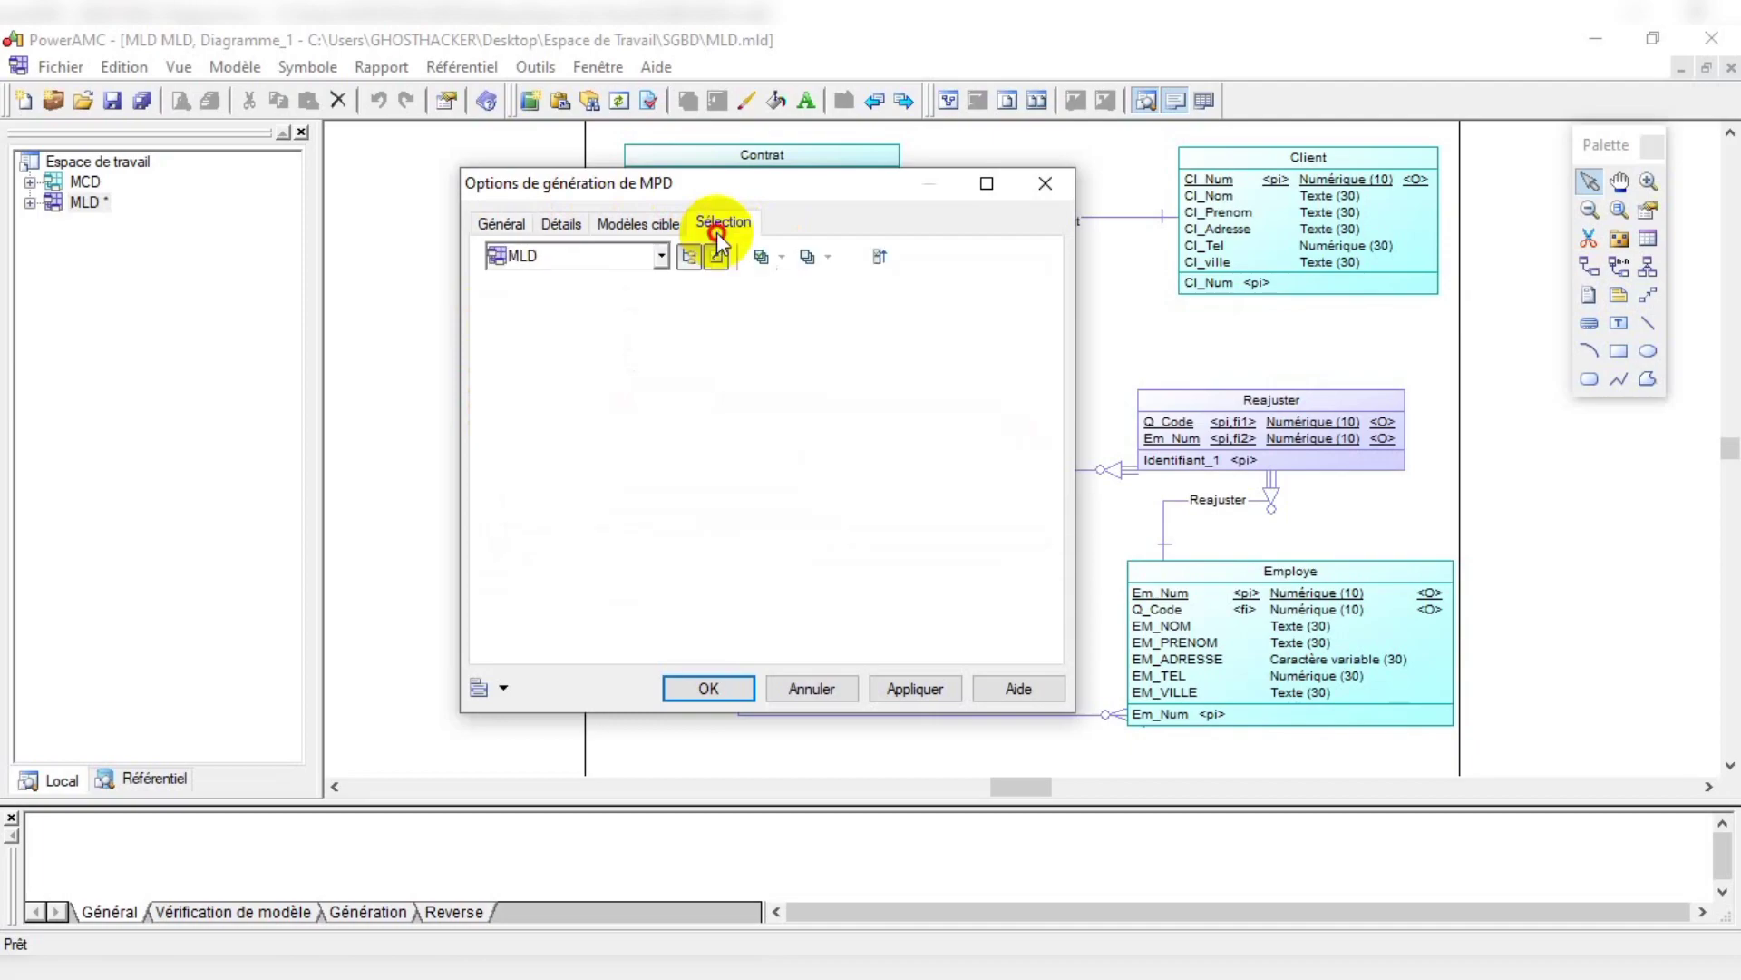
left_click(525, 226)
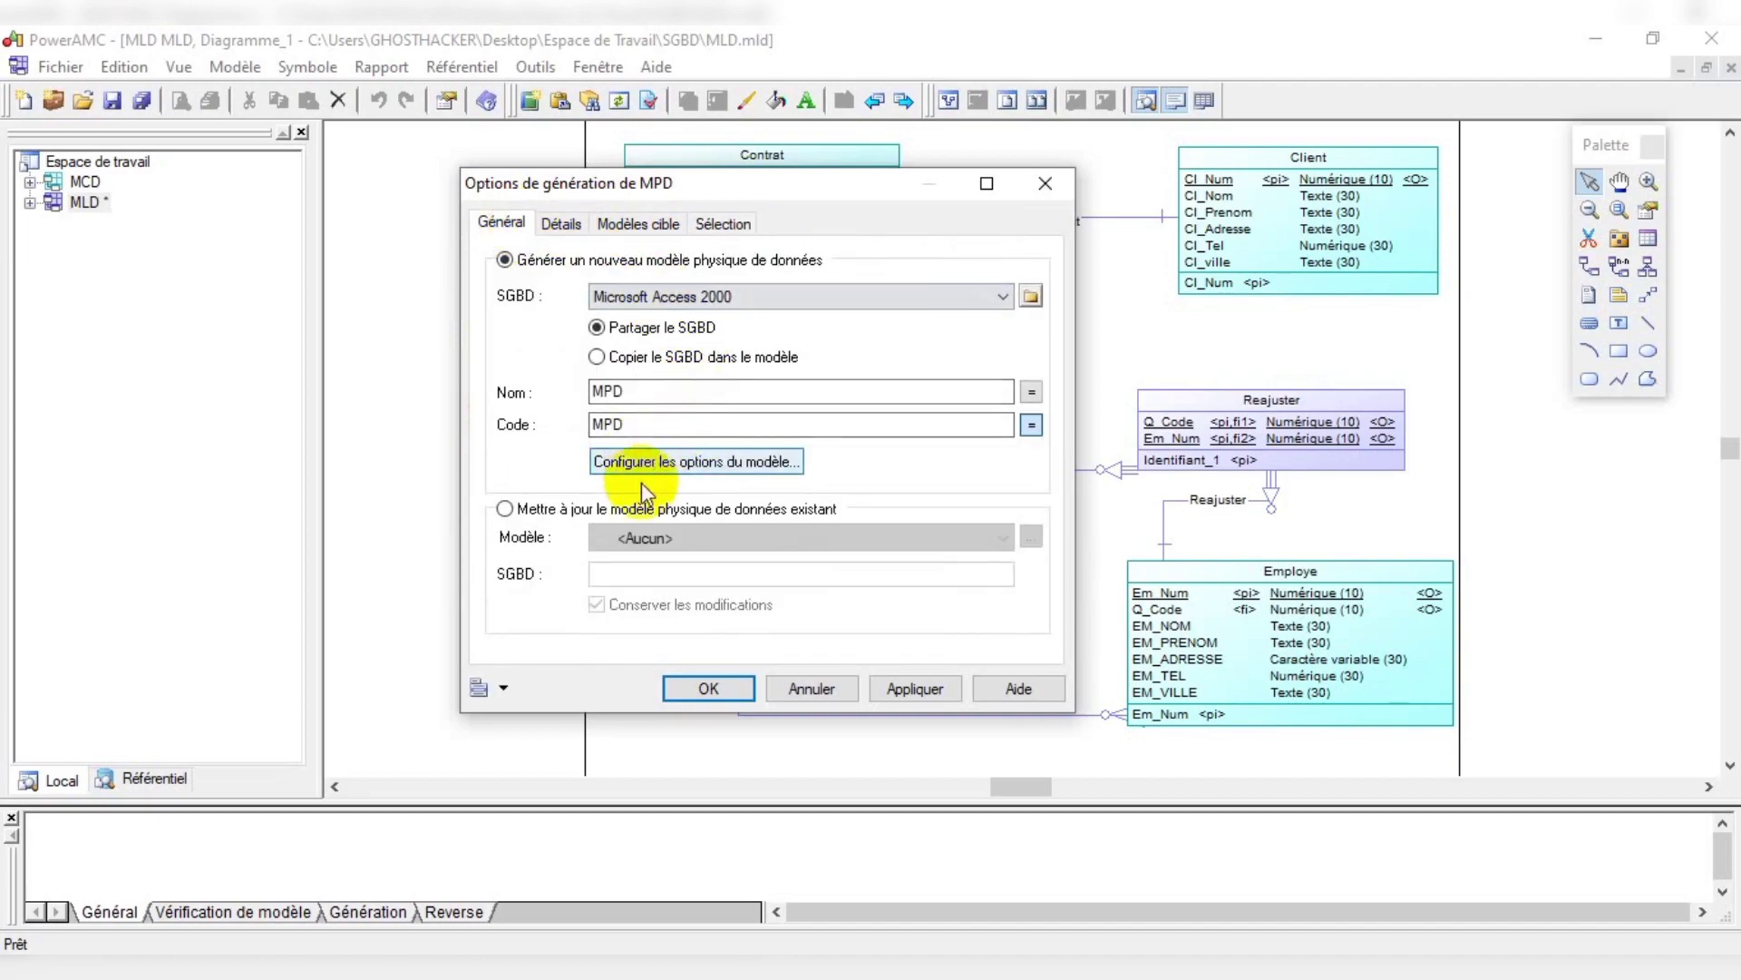
Step: Generate the physical data model with Microsoft Access 2000 as SGBD and close the model check's result list
left_click(902, 296)
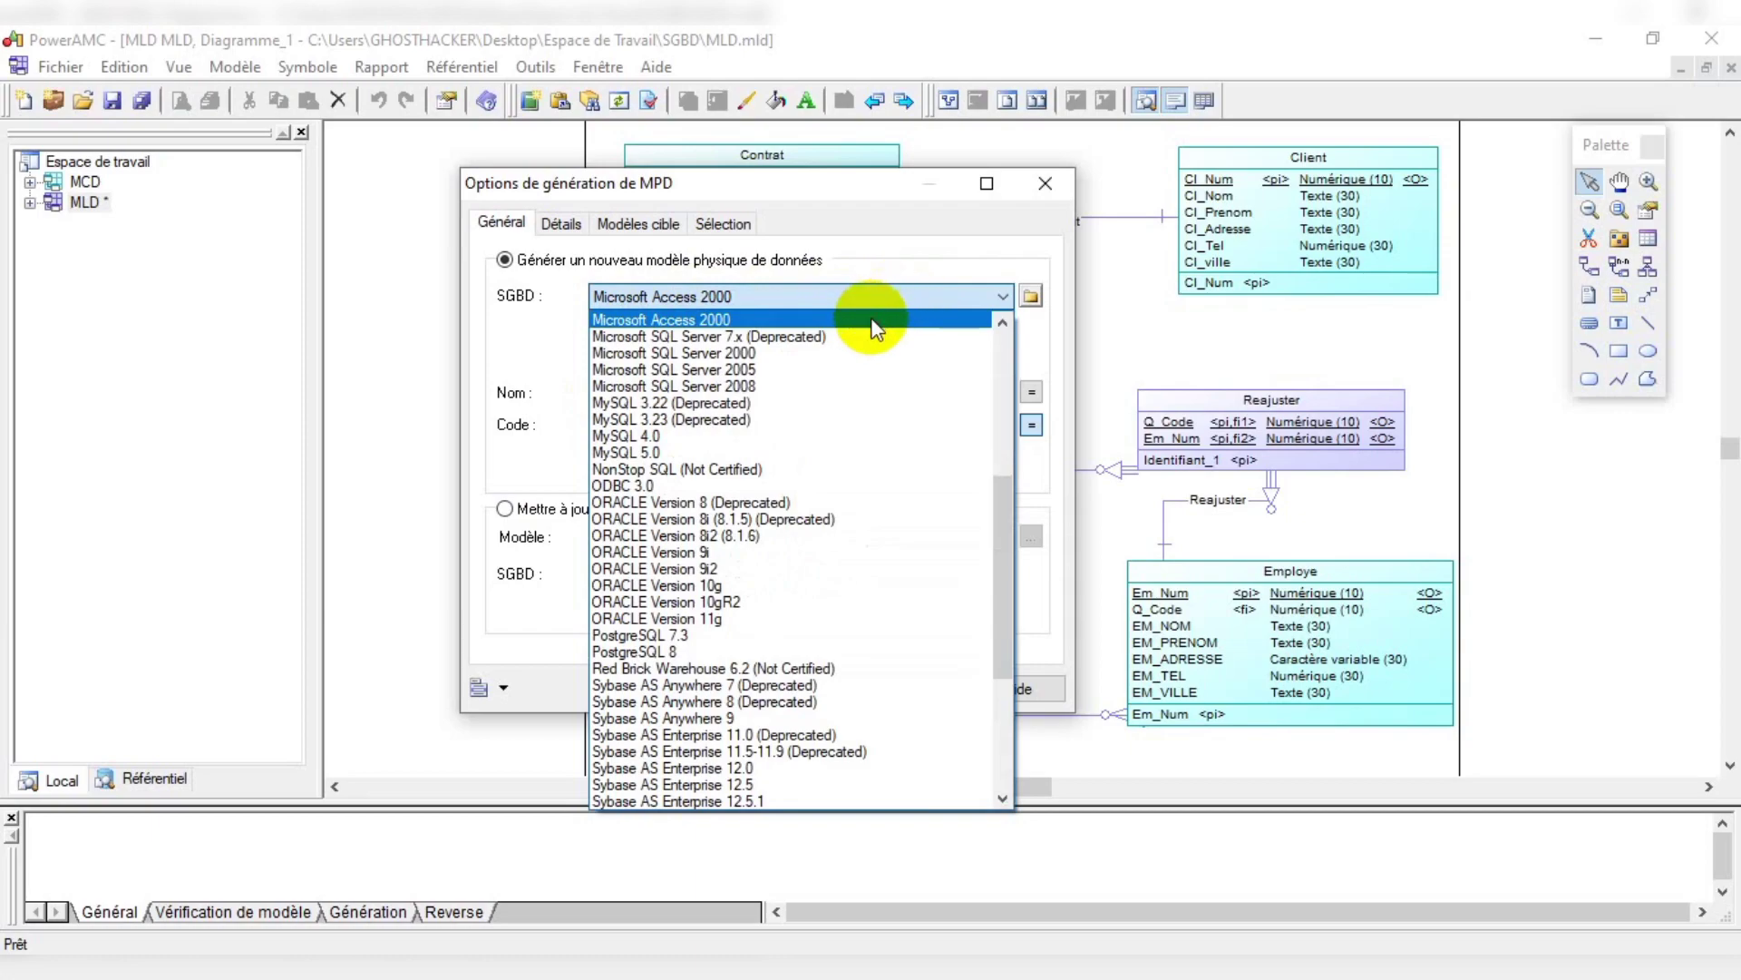
left_click(872, 321)
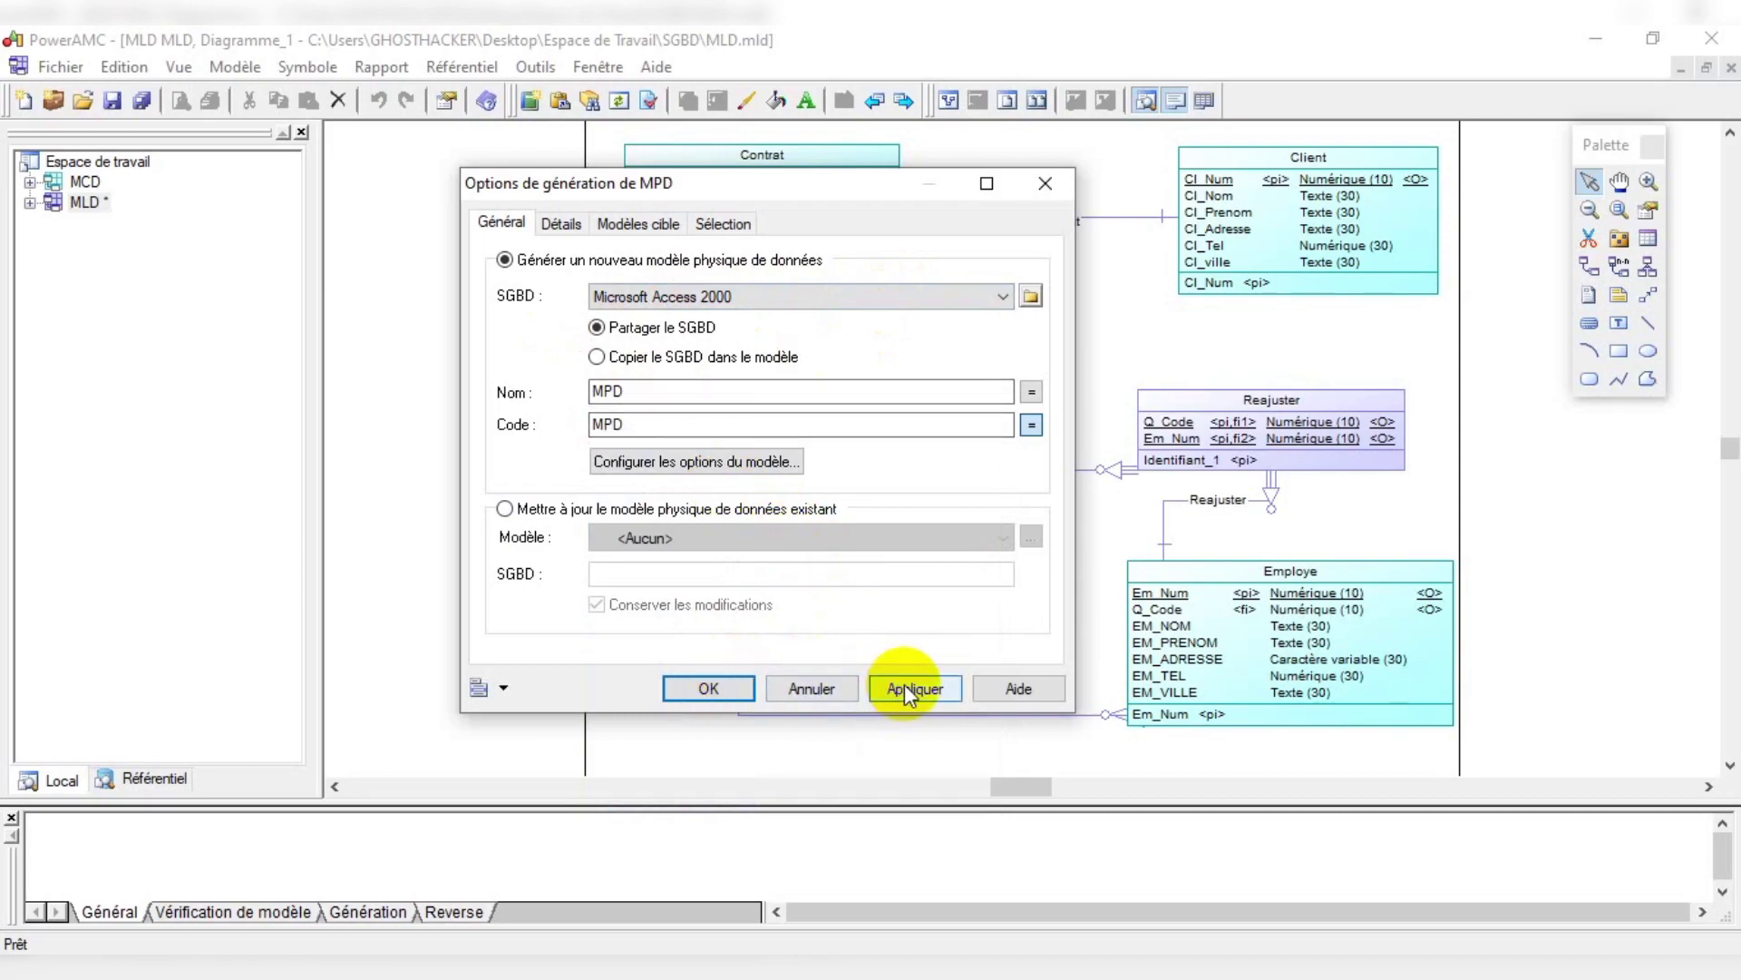
left_click(714, 689)
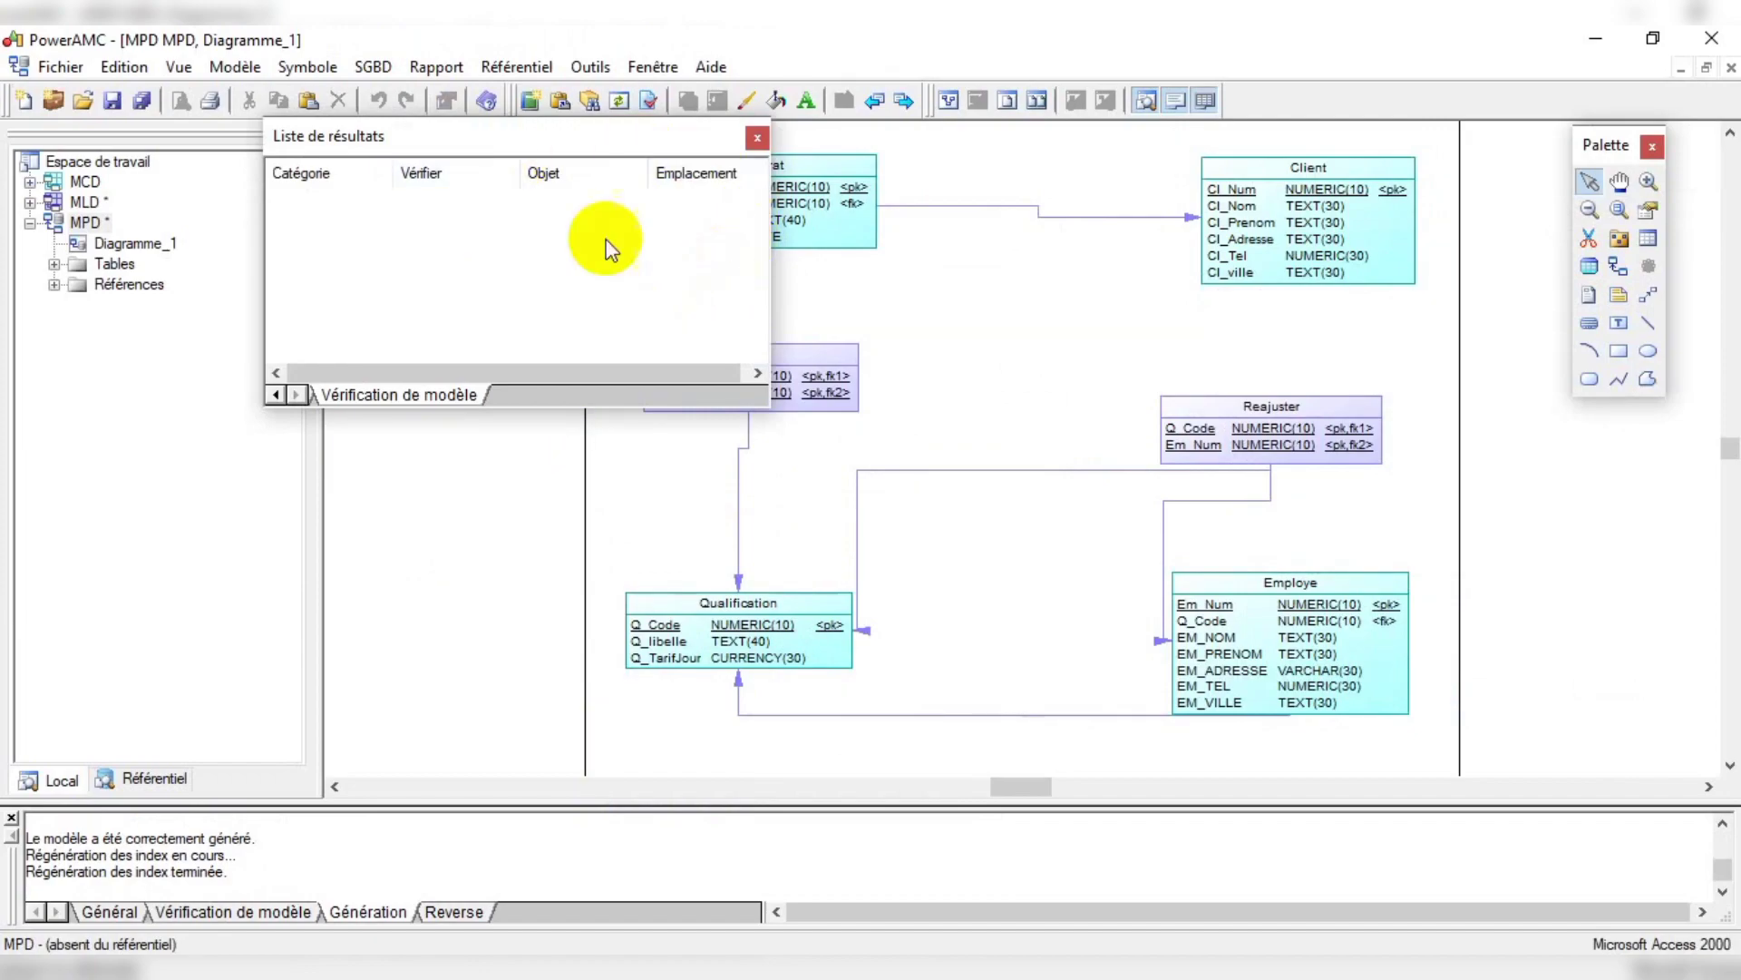
left_click(755, 138)
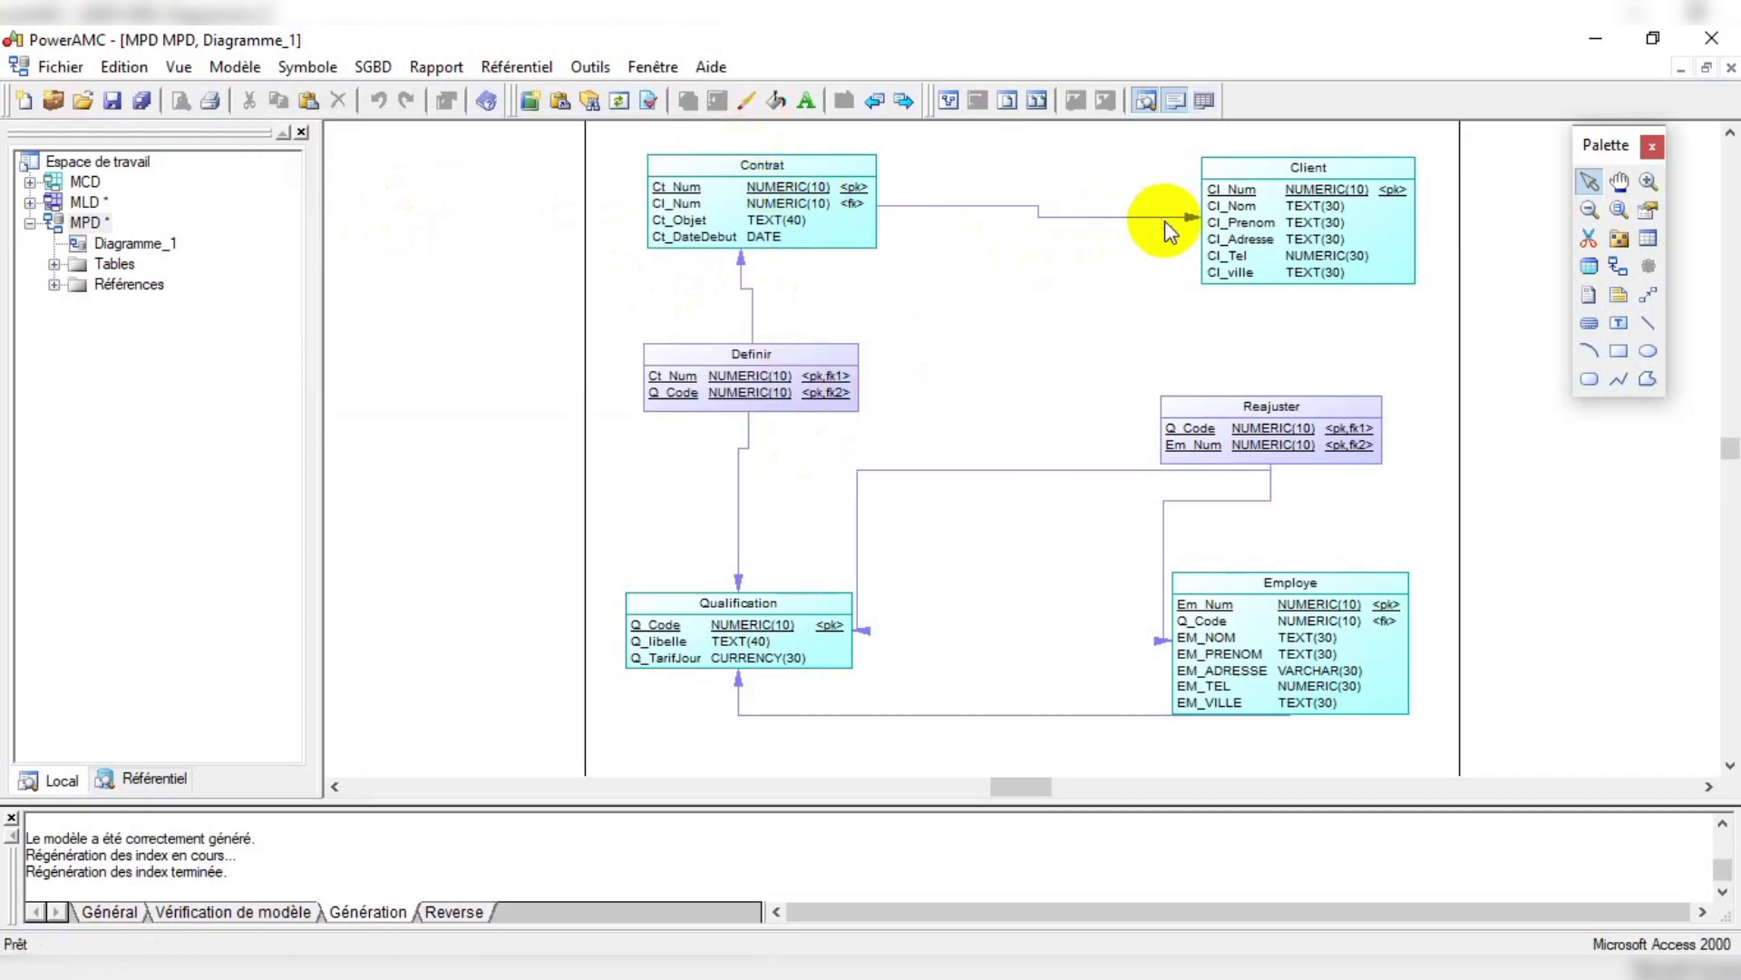
Step: Expand the MPD's Tables and Références folders in the workspace tree
left_click(86, 224)
left_click(170, 215)
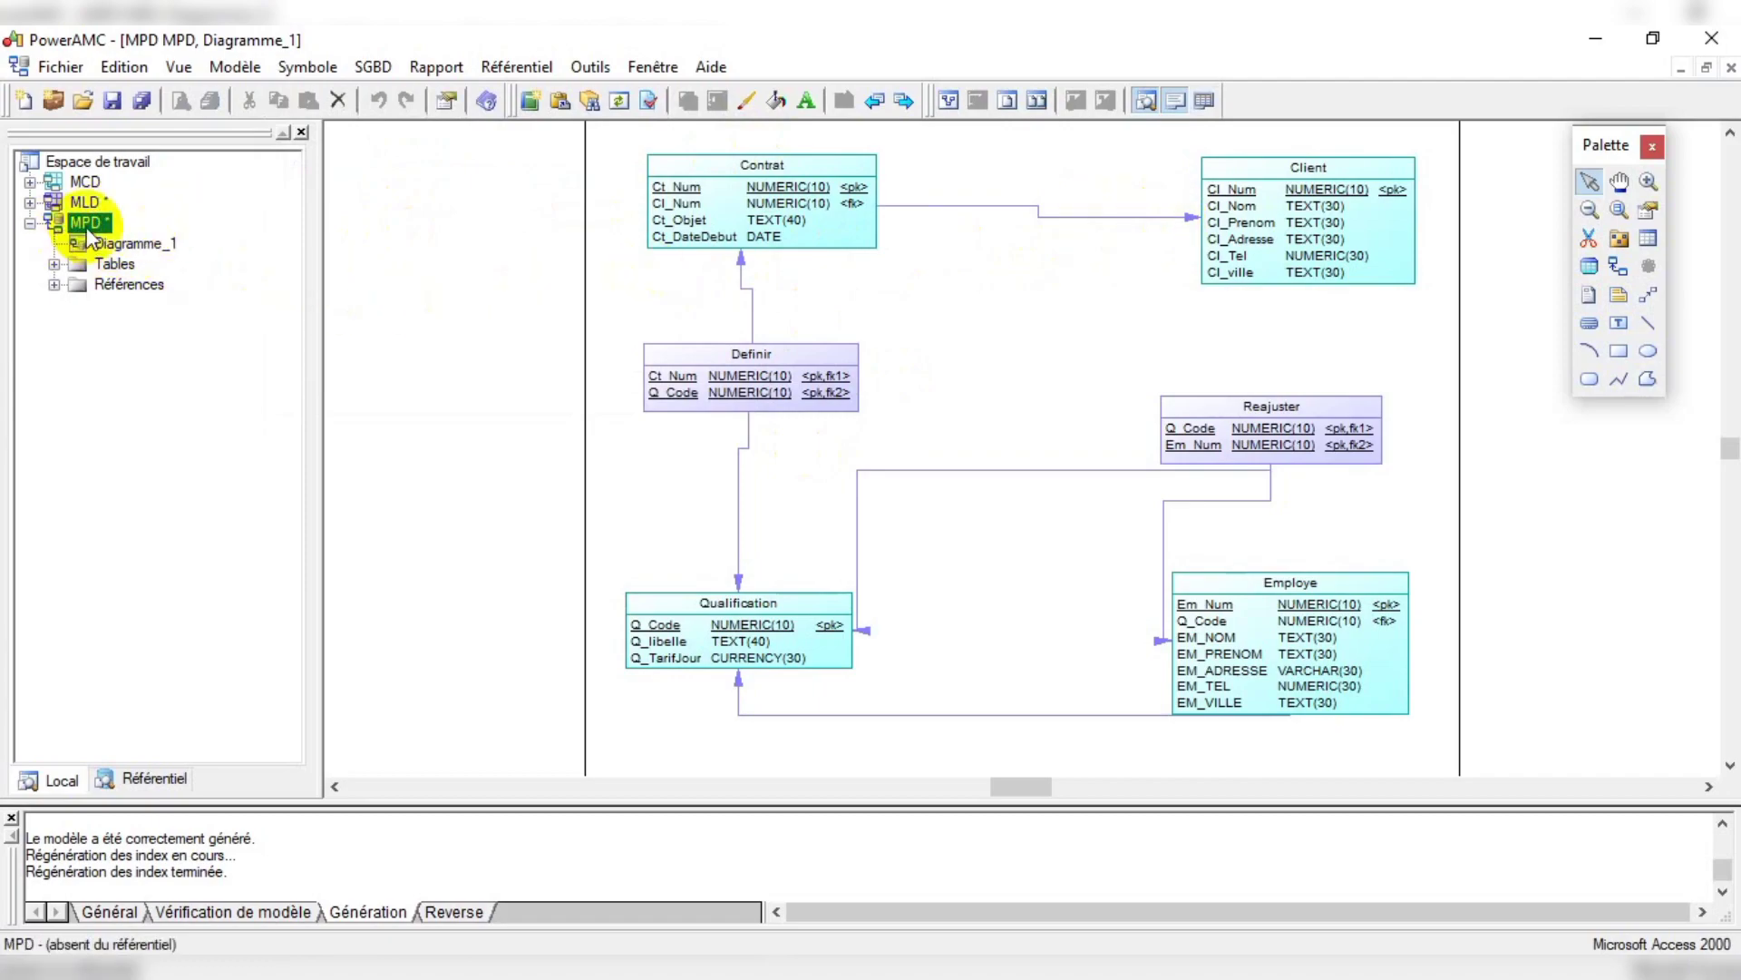
left_click(55, 264)
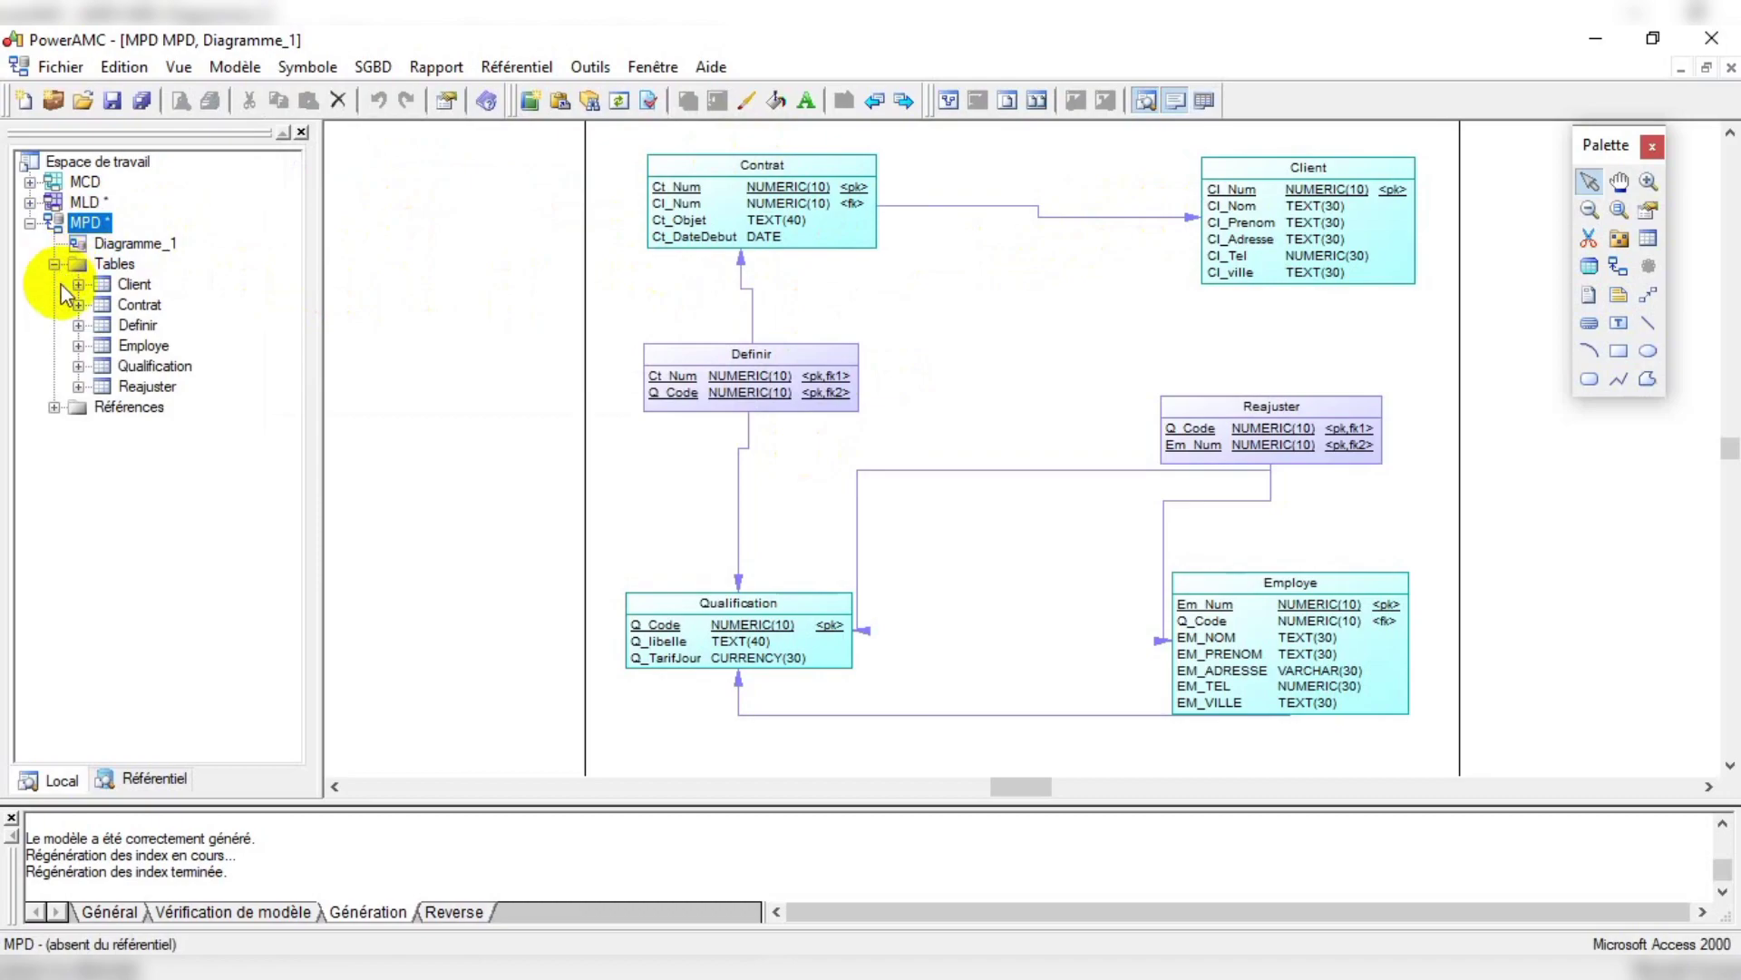
left_click(55, 407)
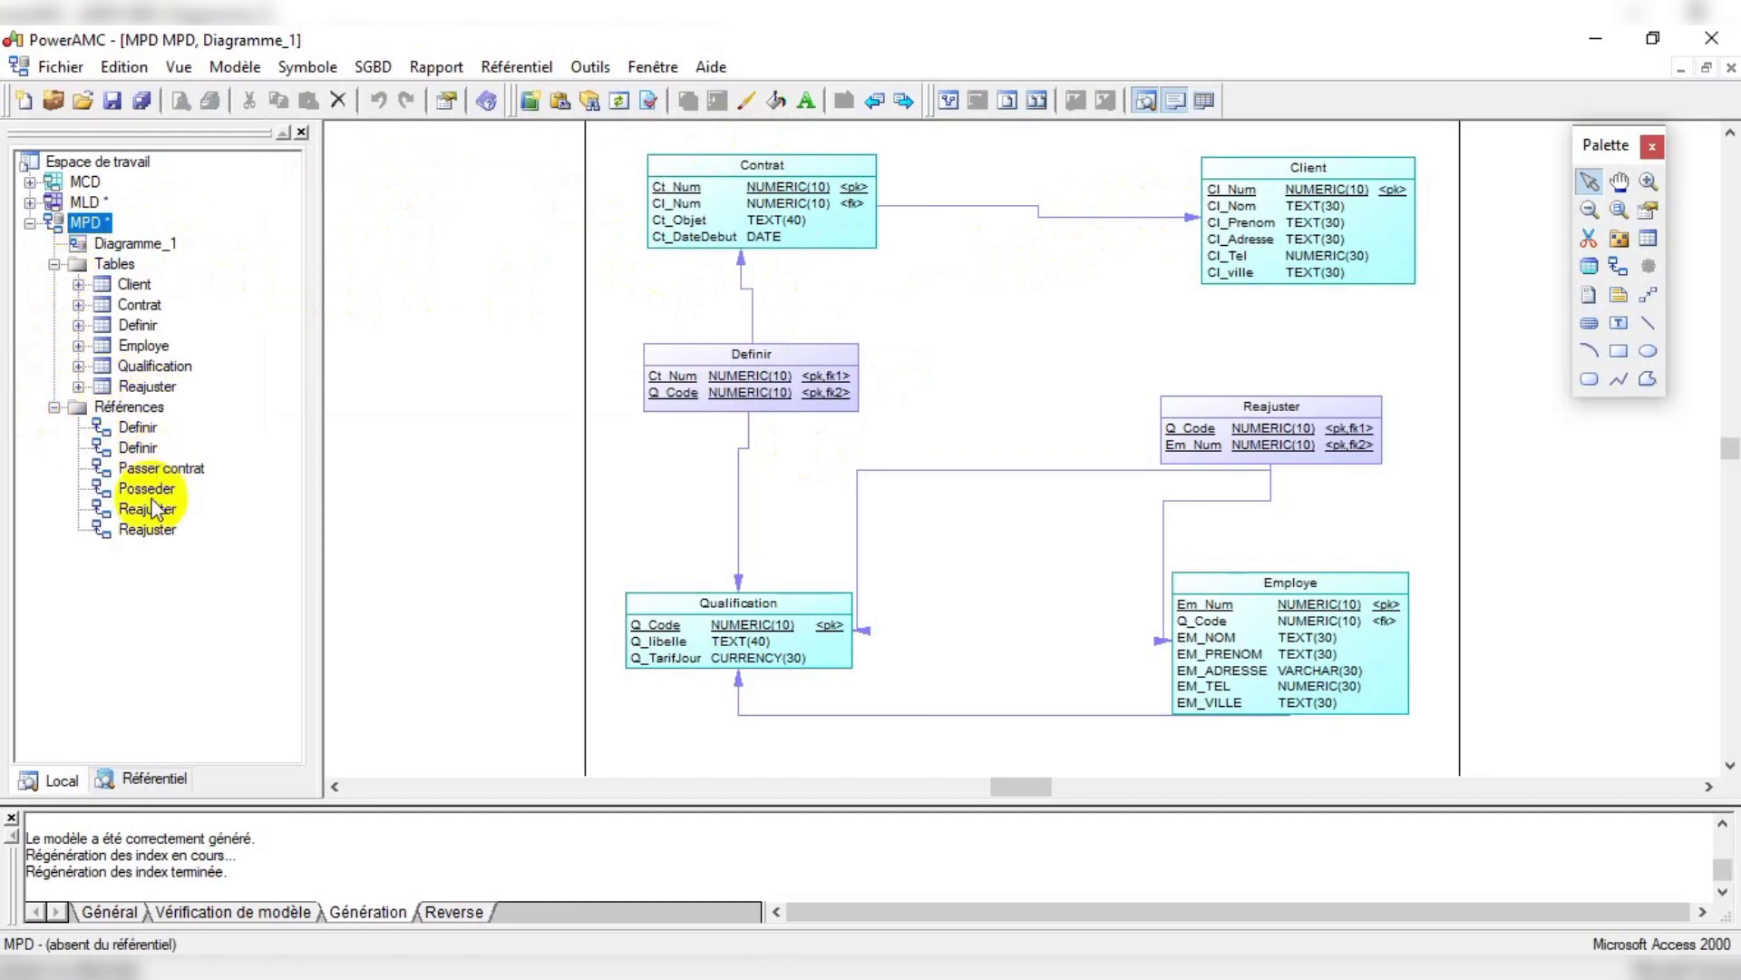
Step: Examine the columns and keys of the MPD's Client table in the tree, and collapse the table
left_click(79, 285)
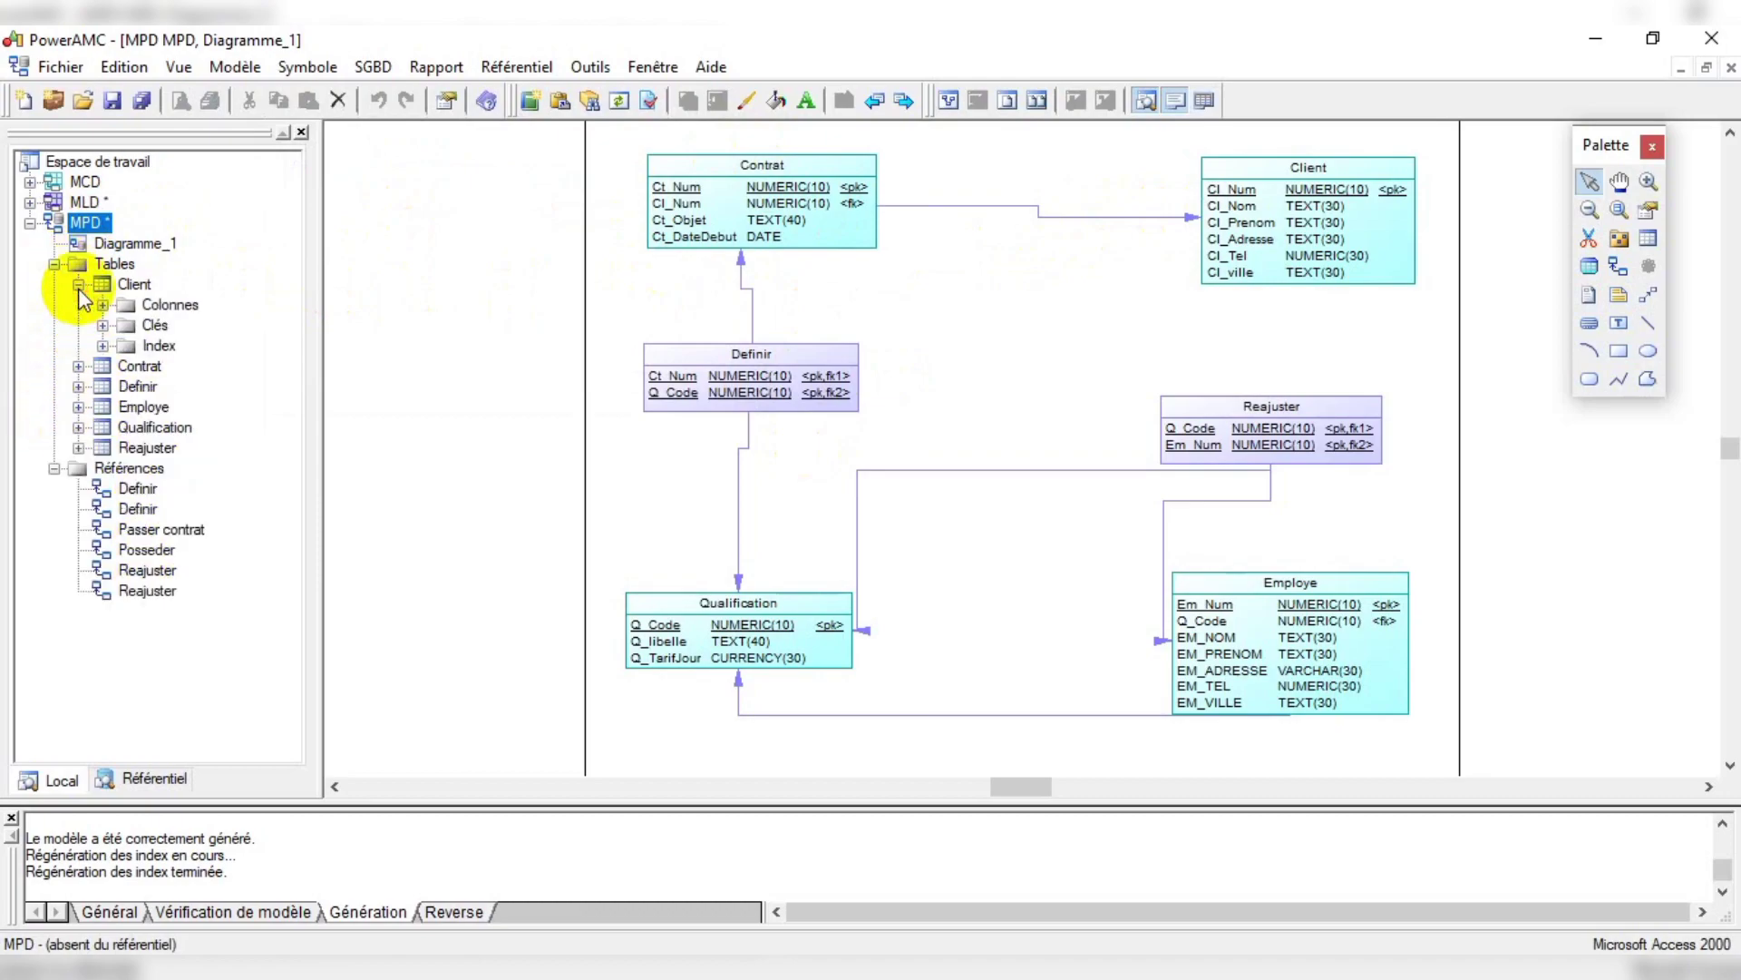
left_click(103, 306)
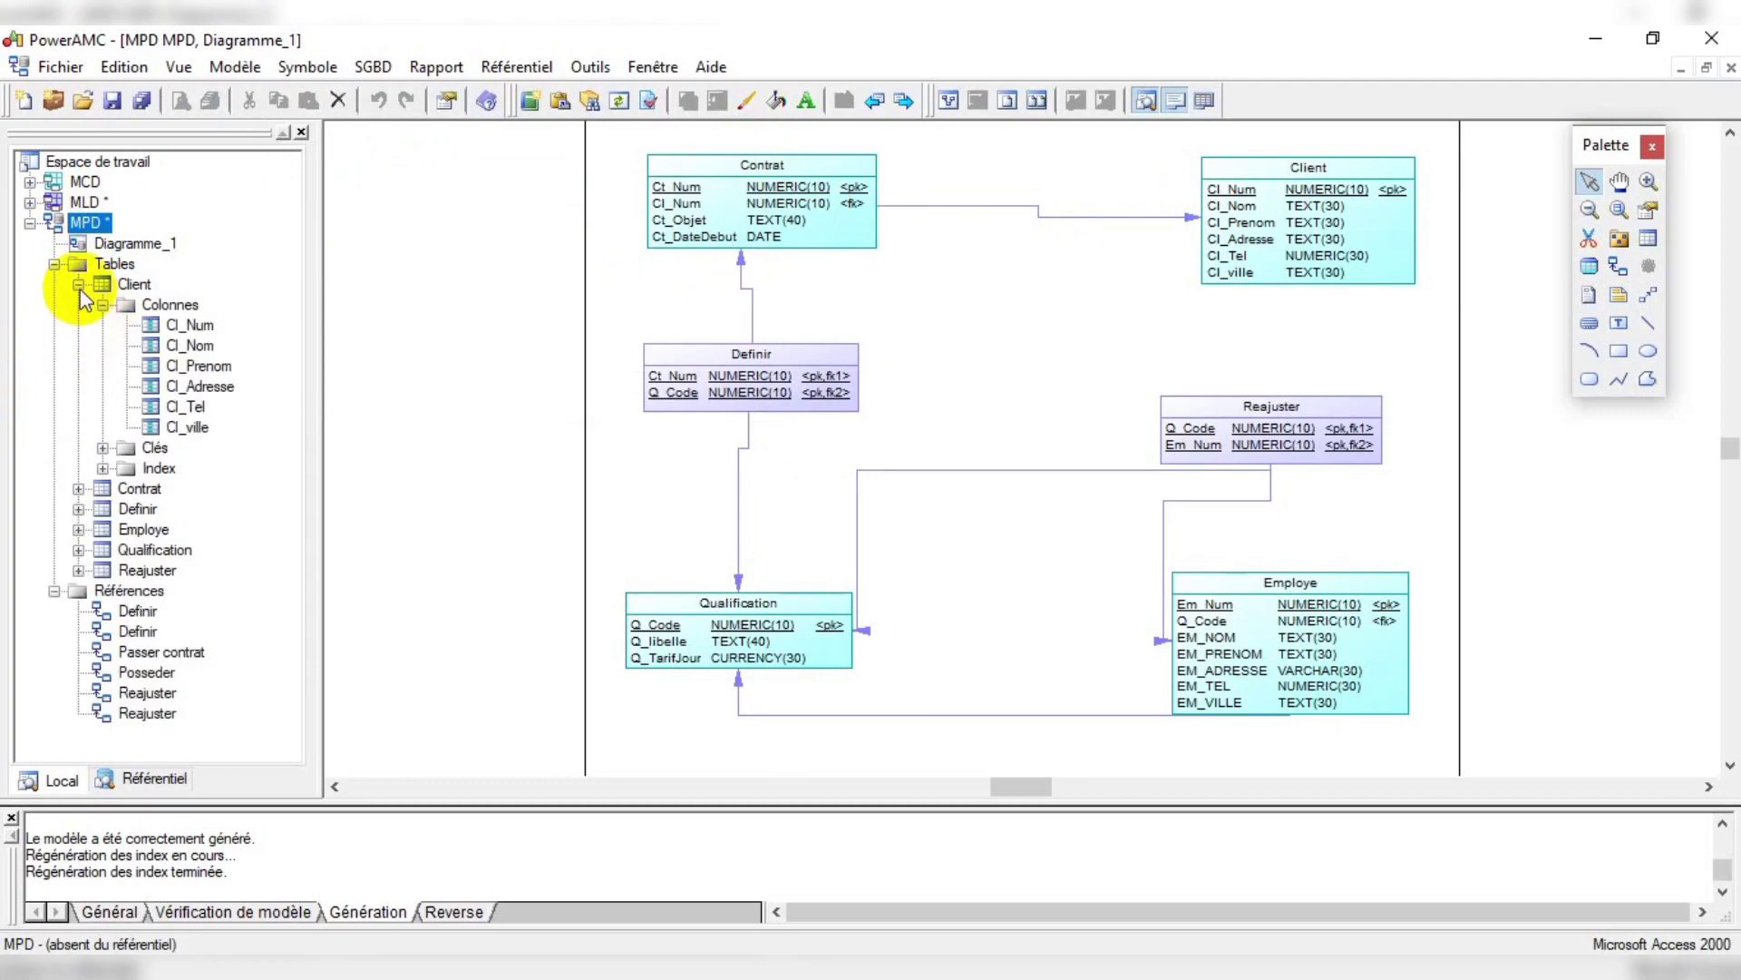
left_click(104, 449)
left_click(104, 449)
left_click(103, 306)
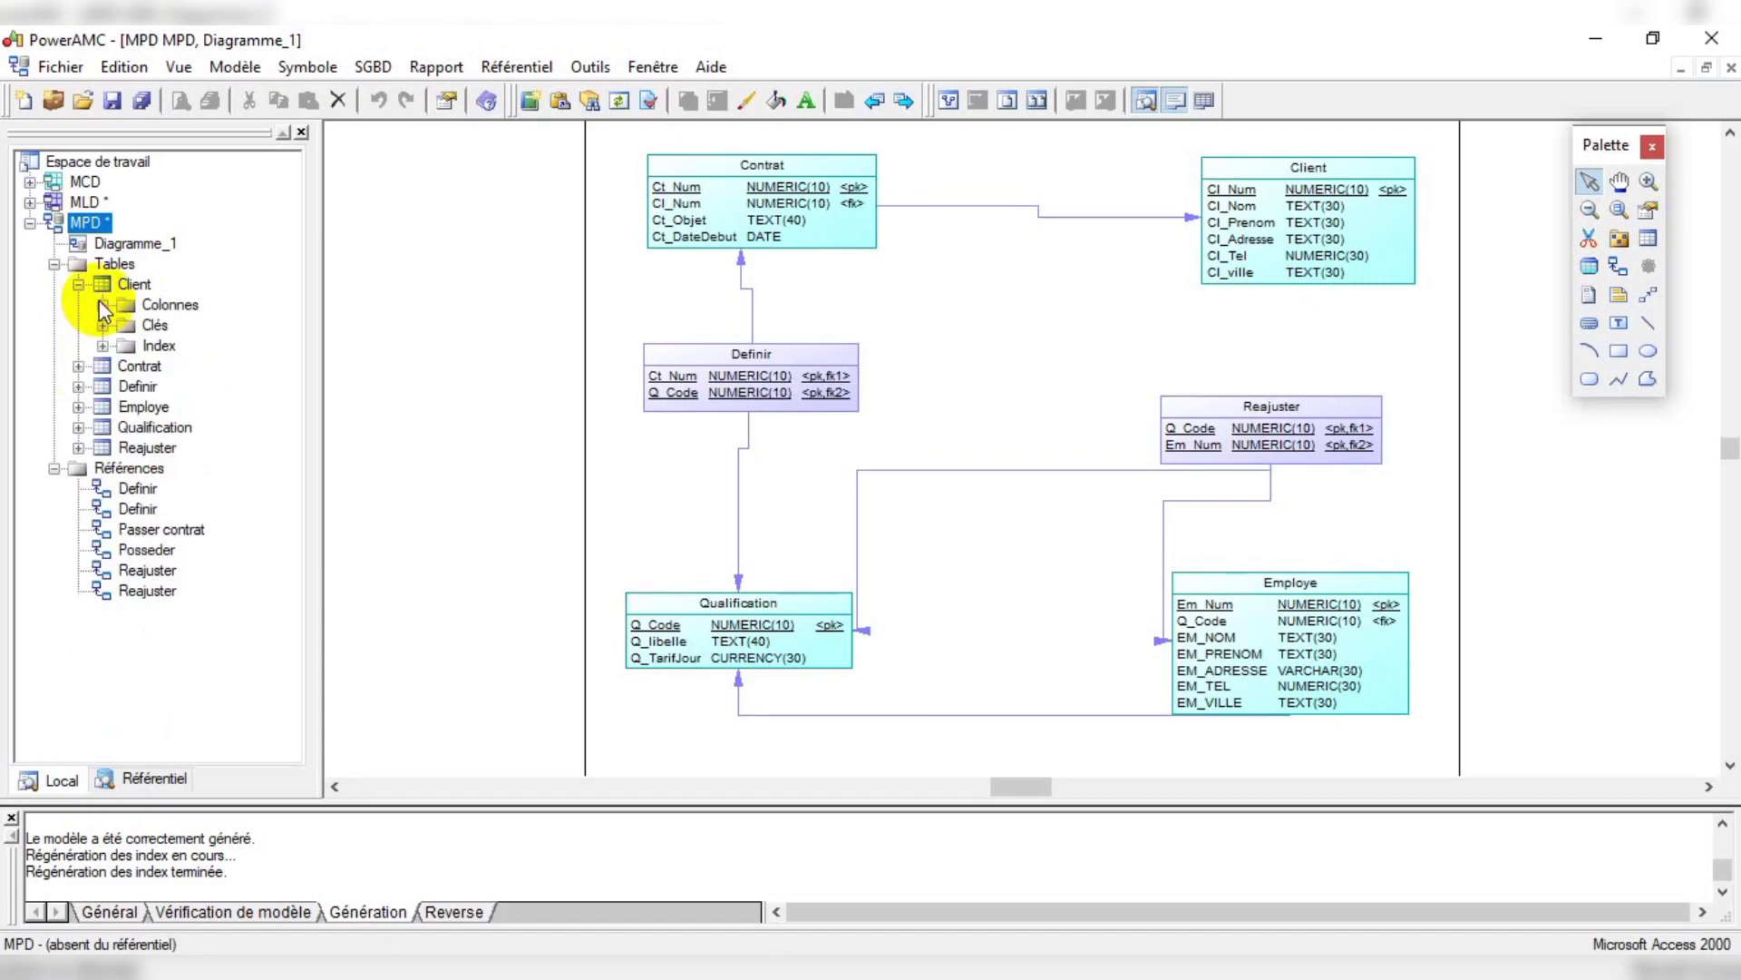
left_click(79, 284)
left_click(118, 264)
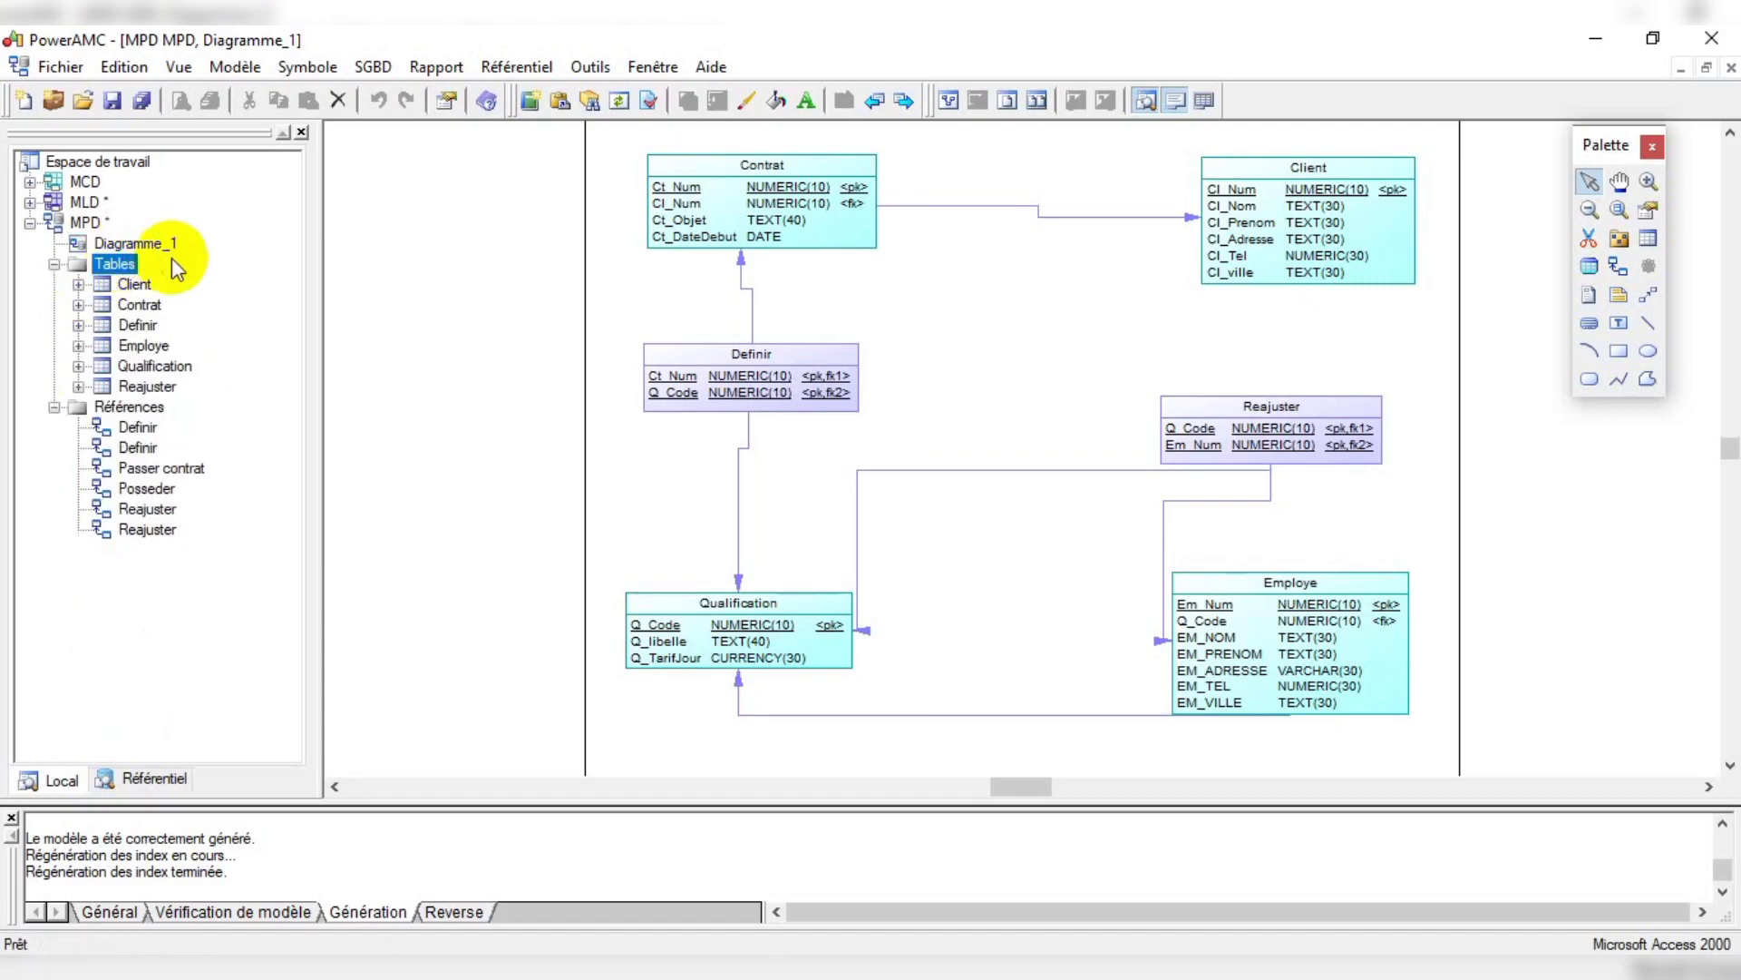
Step: Compare the structure of the MLD's Client entity with that of the MPD's Client table in the workspace tree
left_click(30, 203)
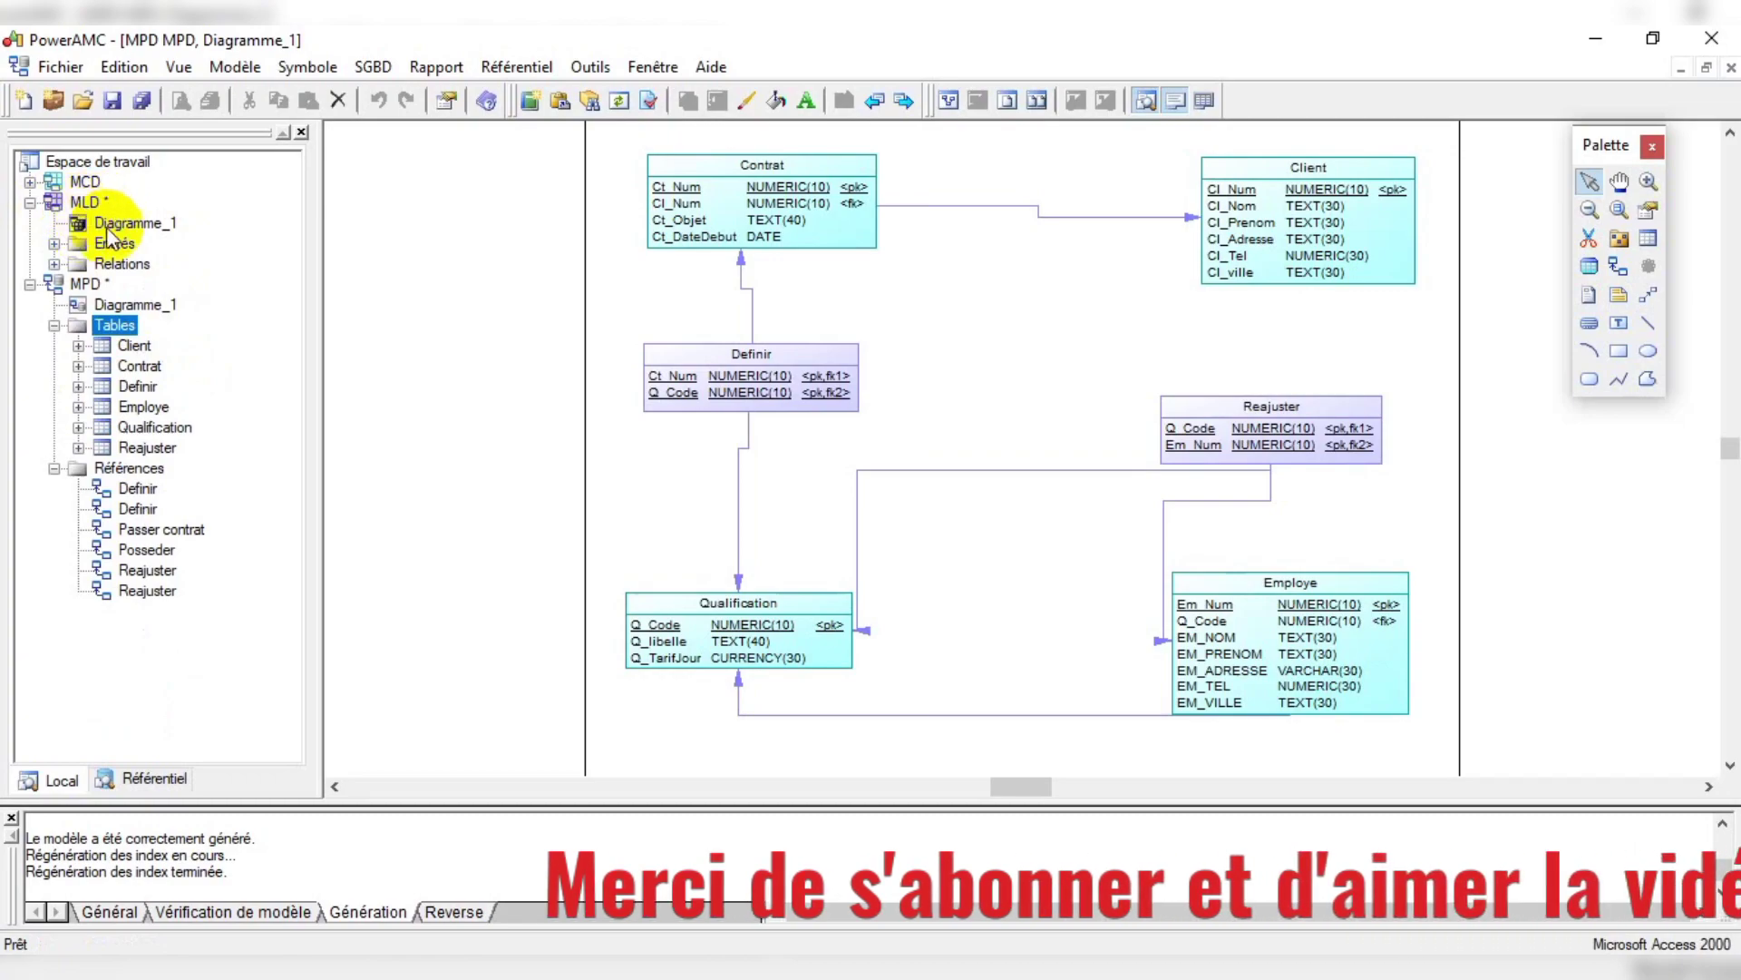
left_click(54, 243)
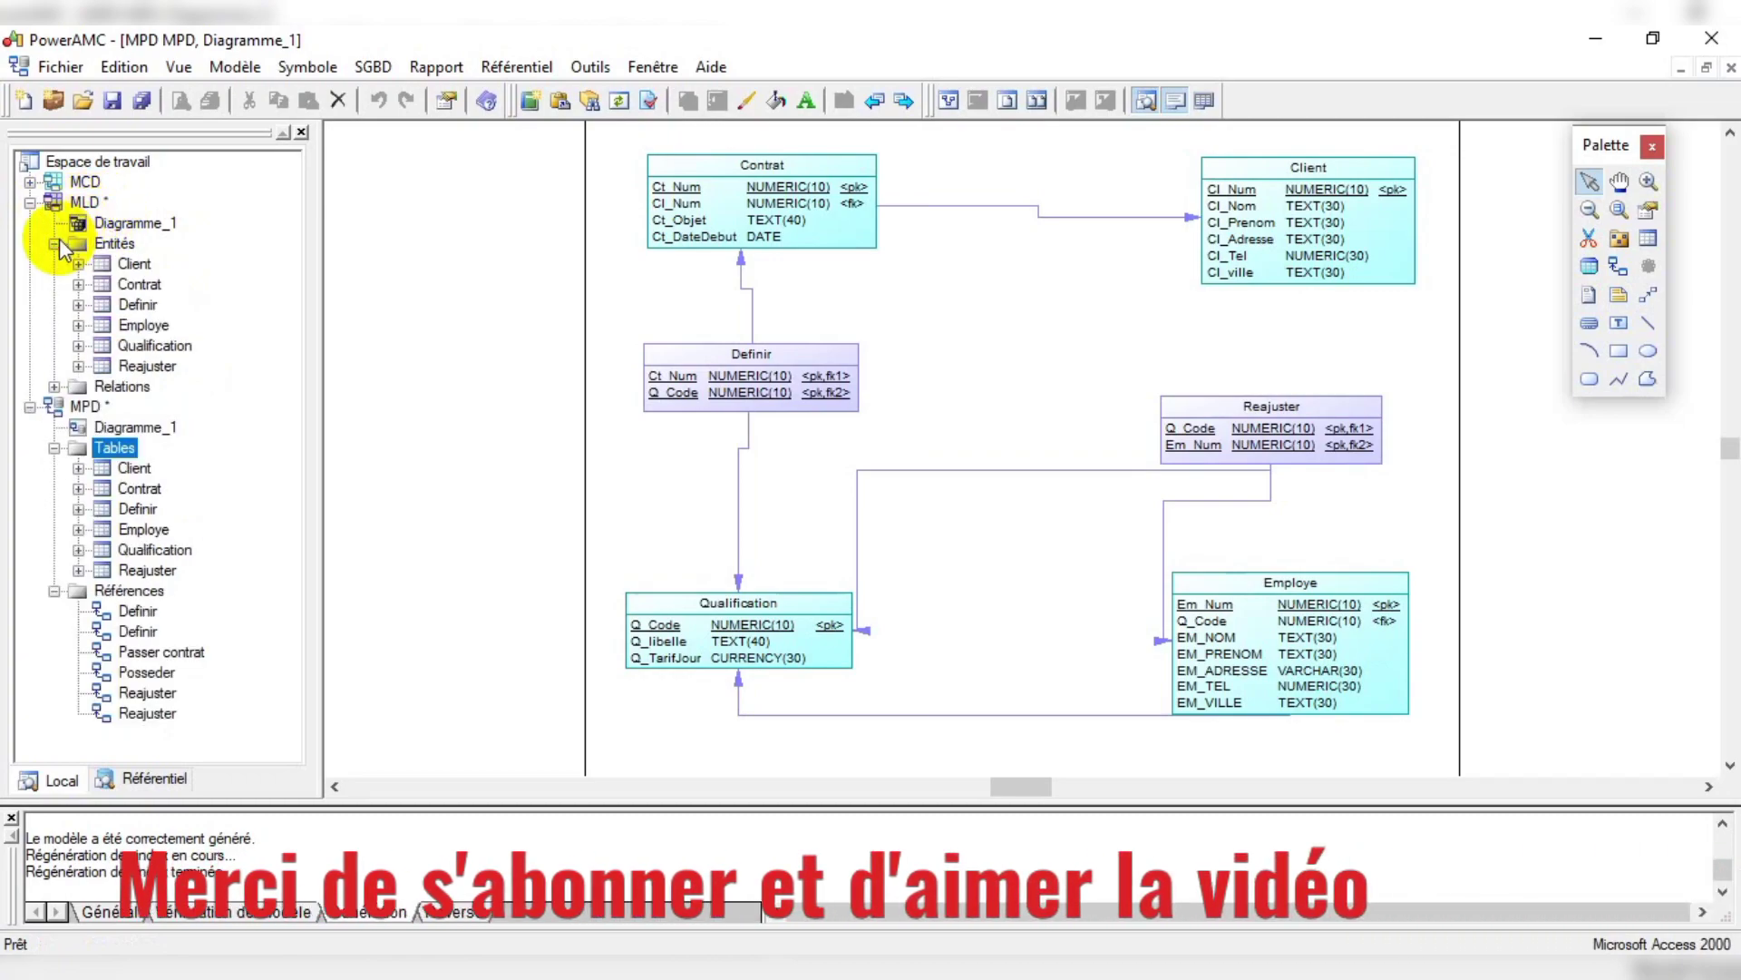
double_click(129, 262)
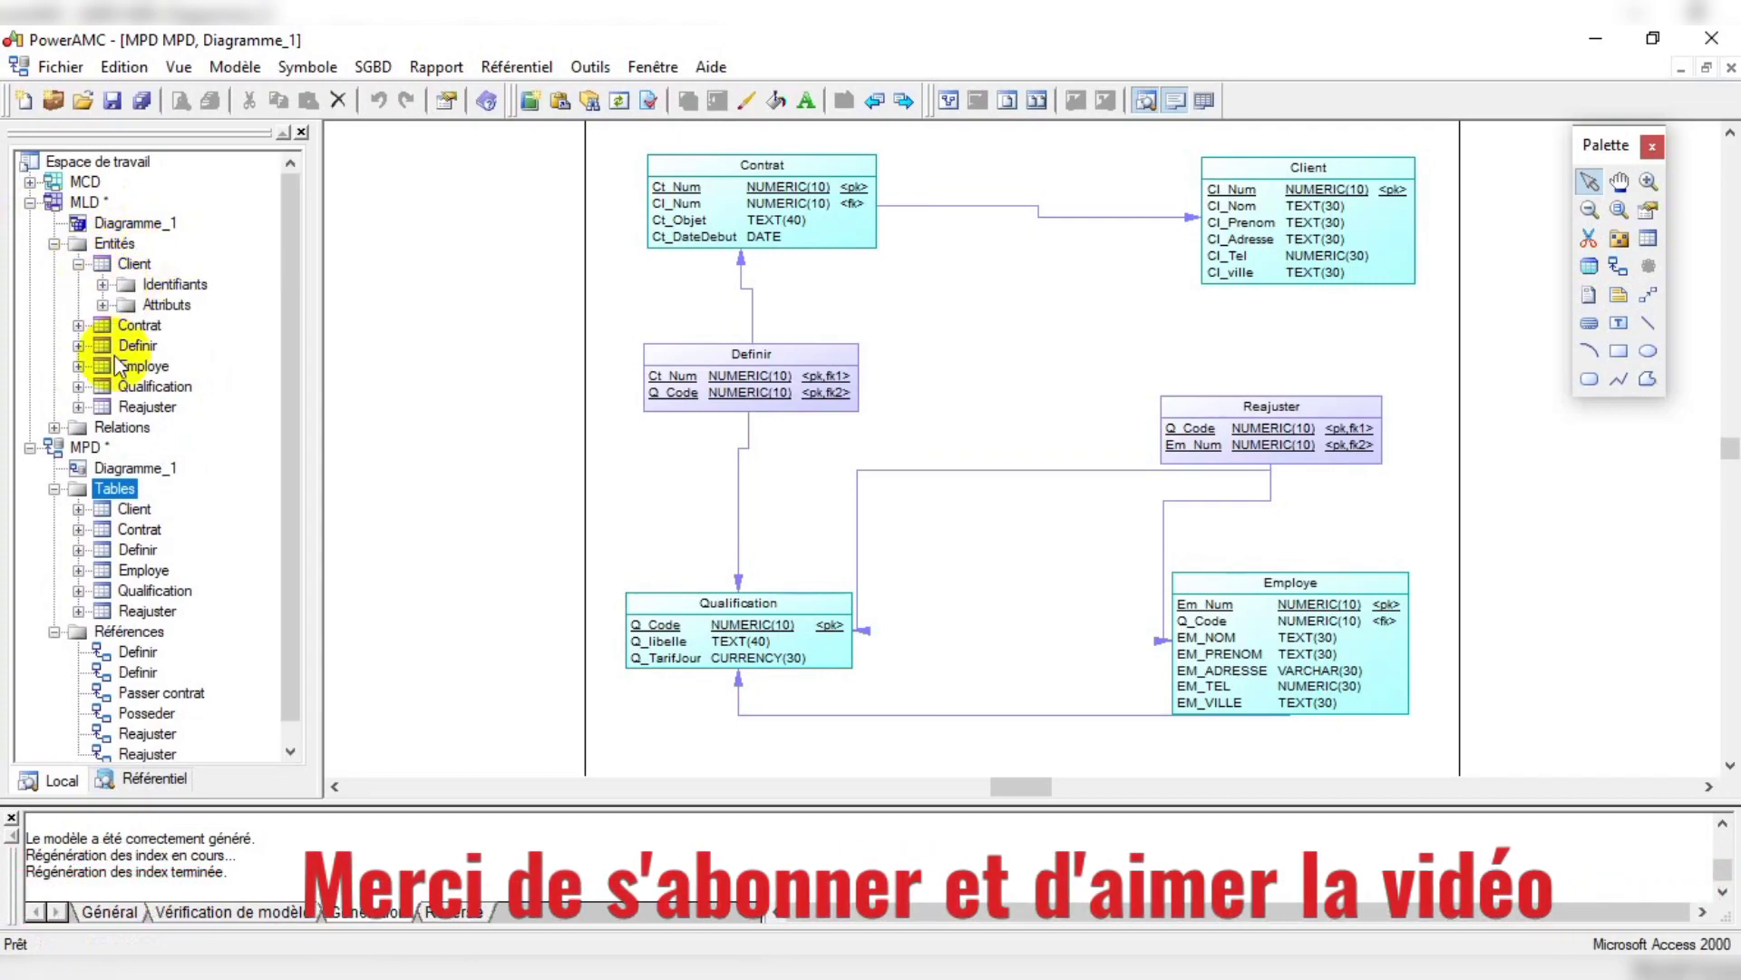
left_click(84, 447)
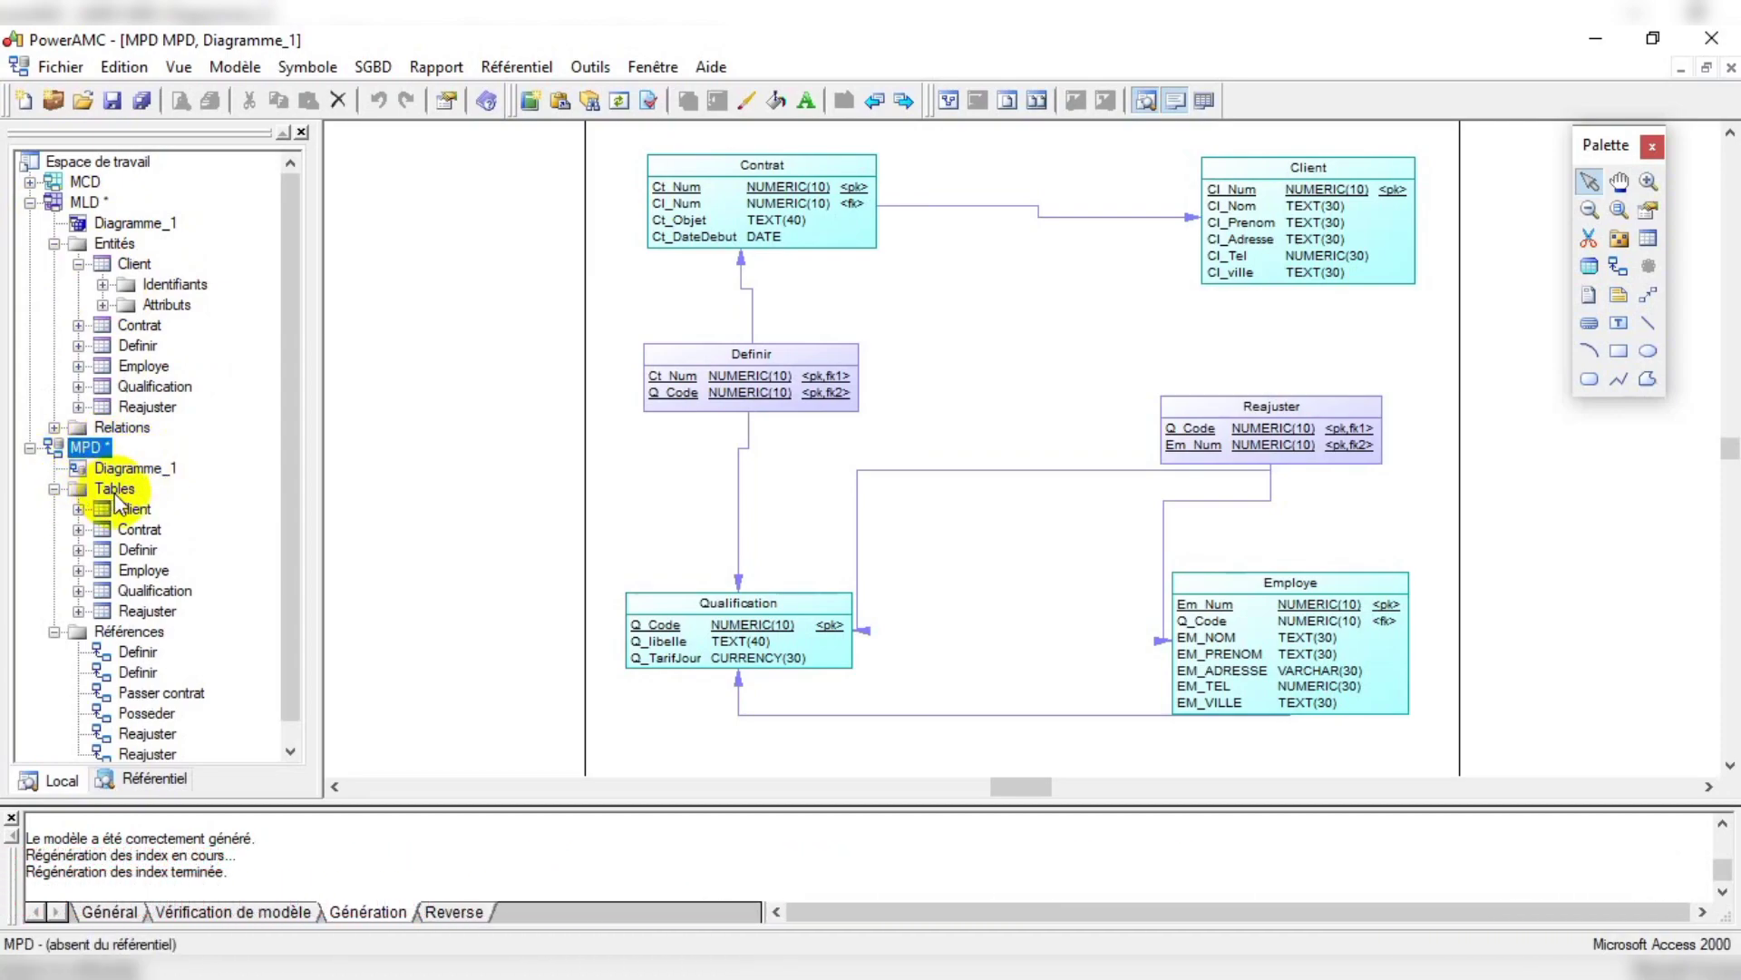
left_click(80, 509)
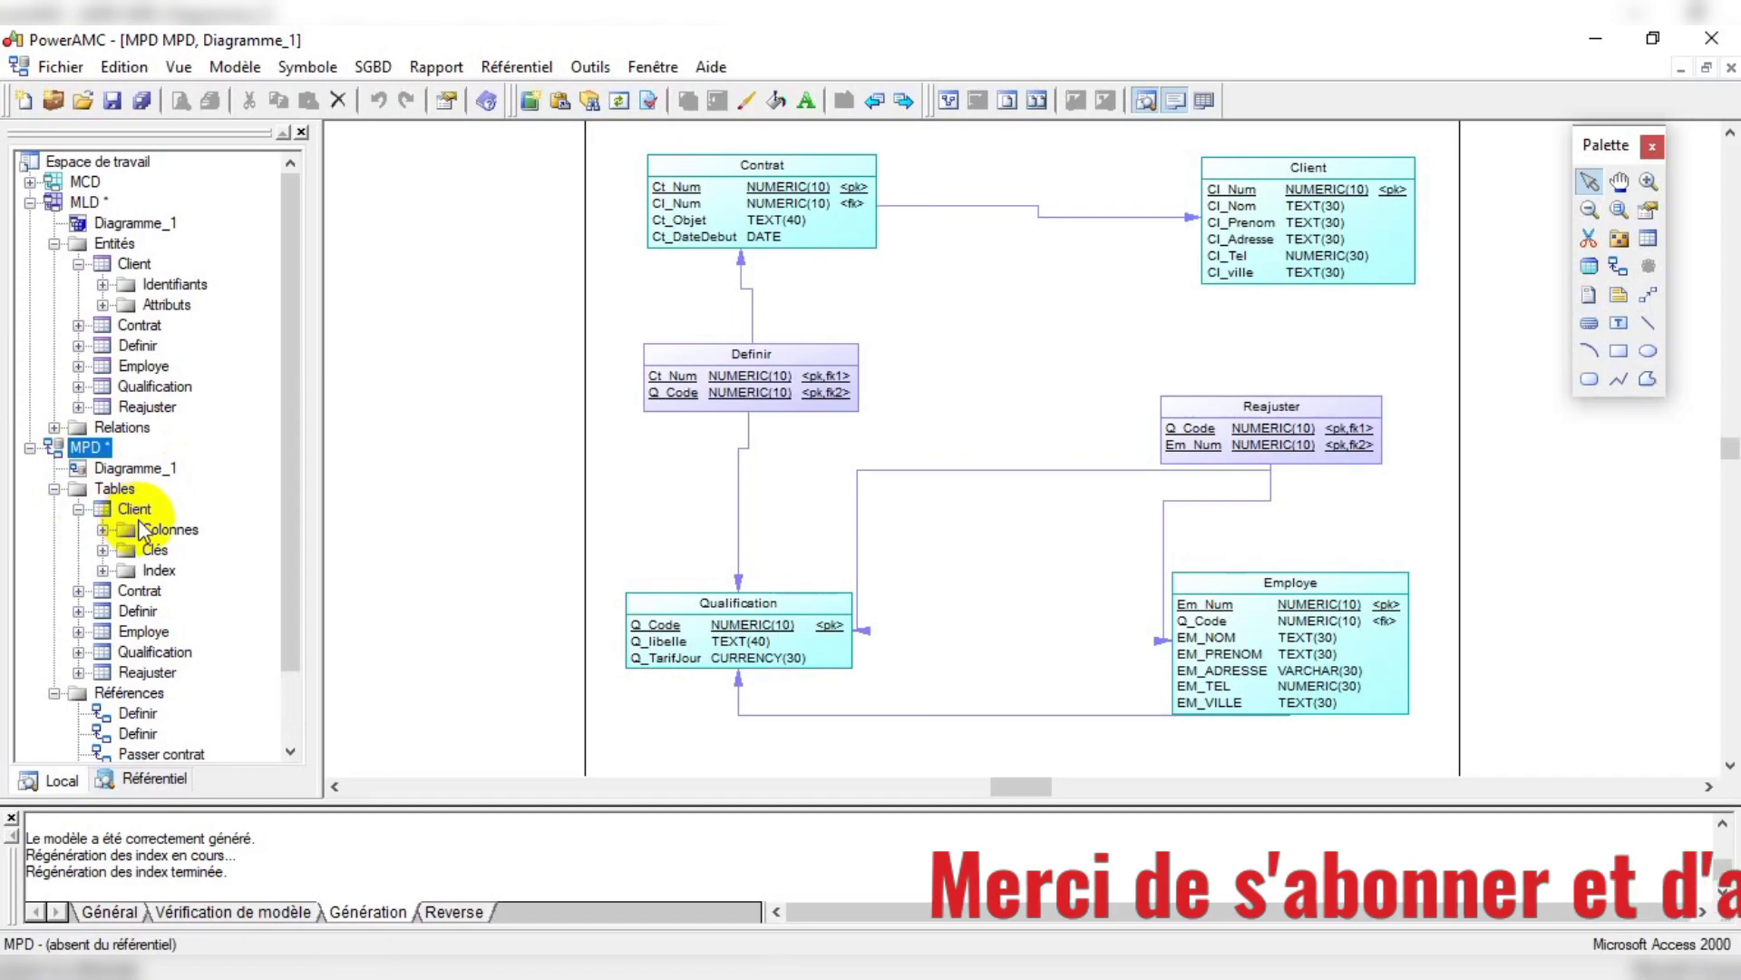
left_click(103, 530)
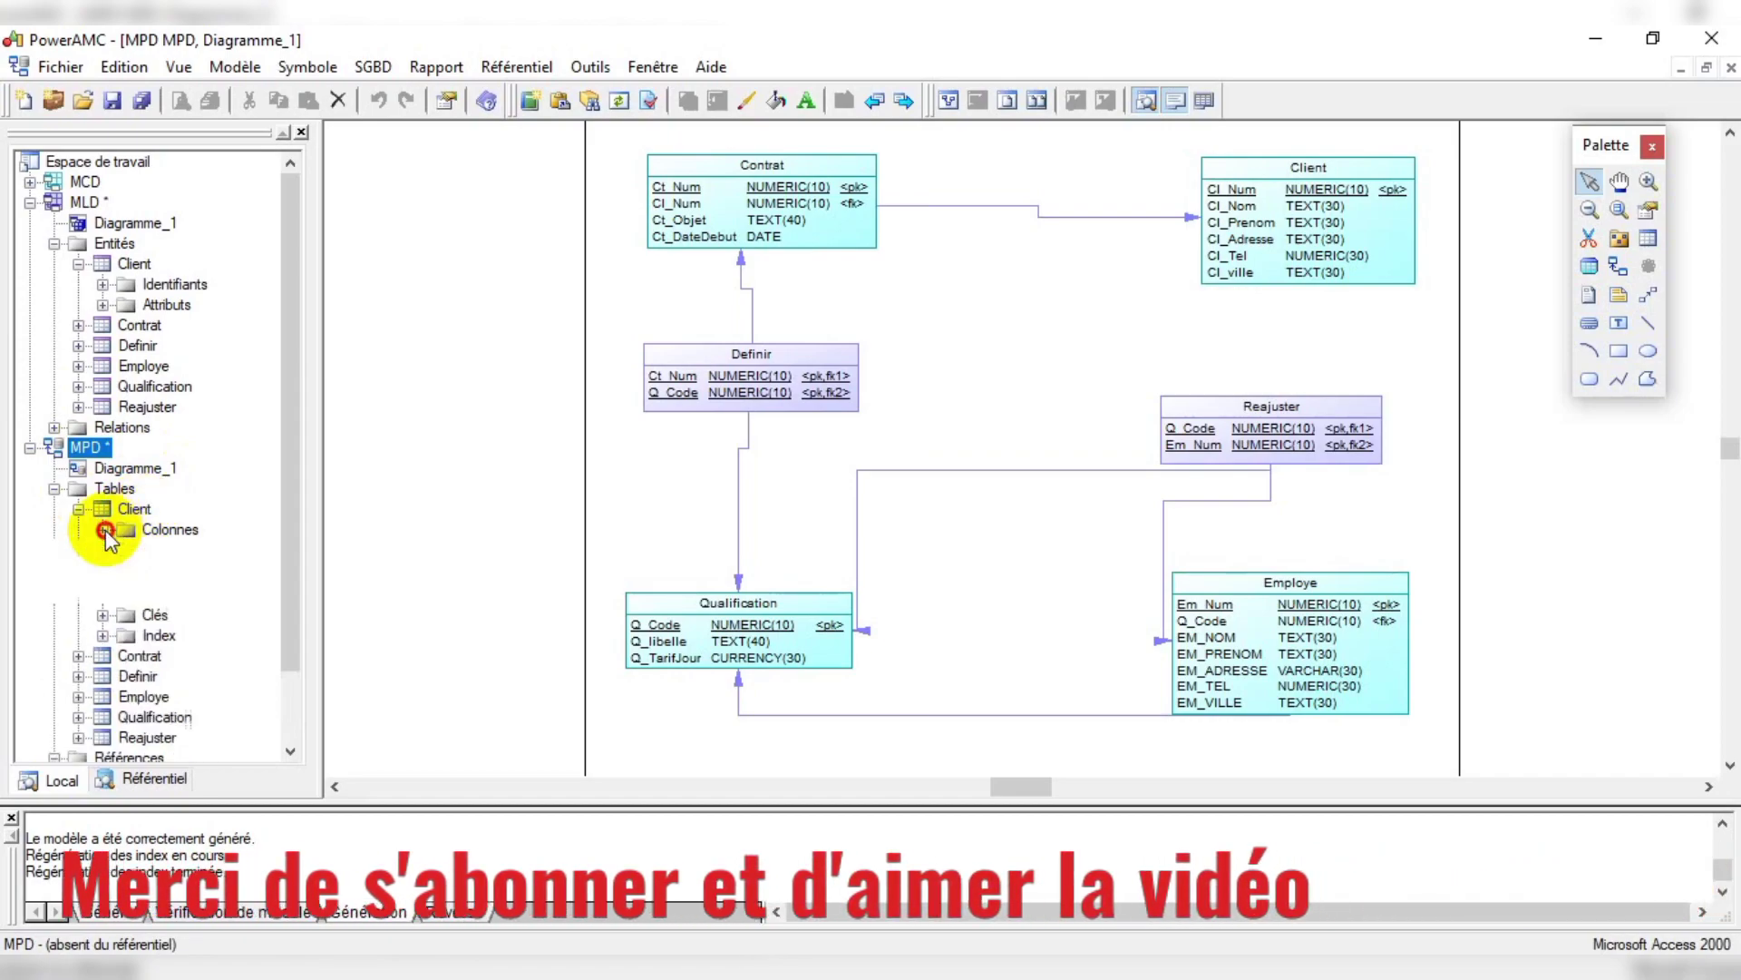
left_click(102, 530)
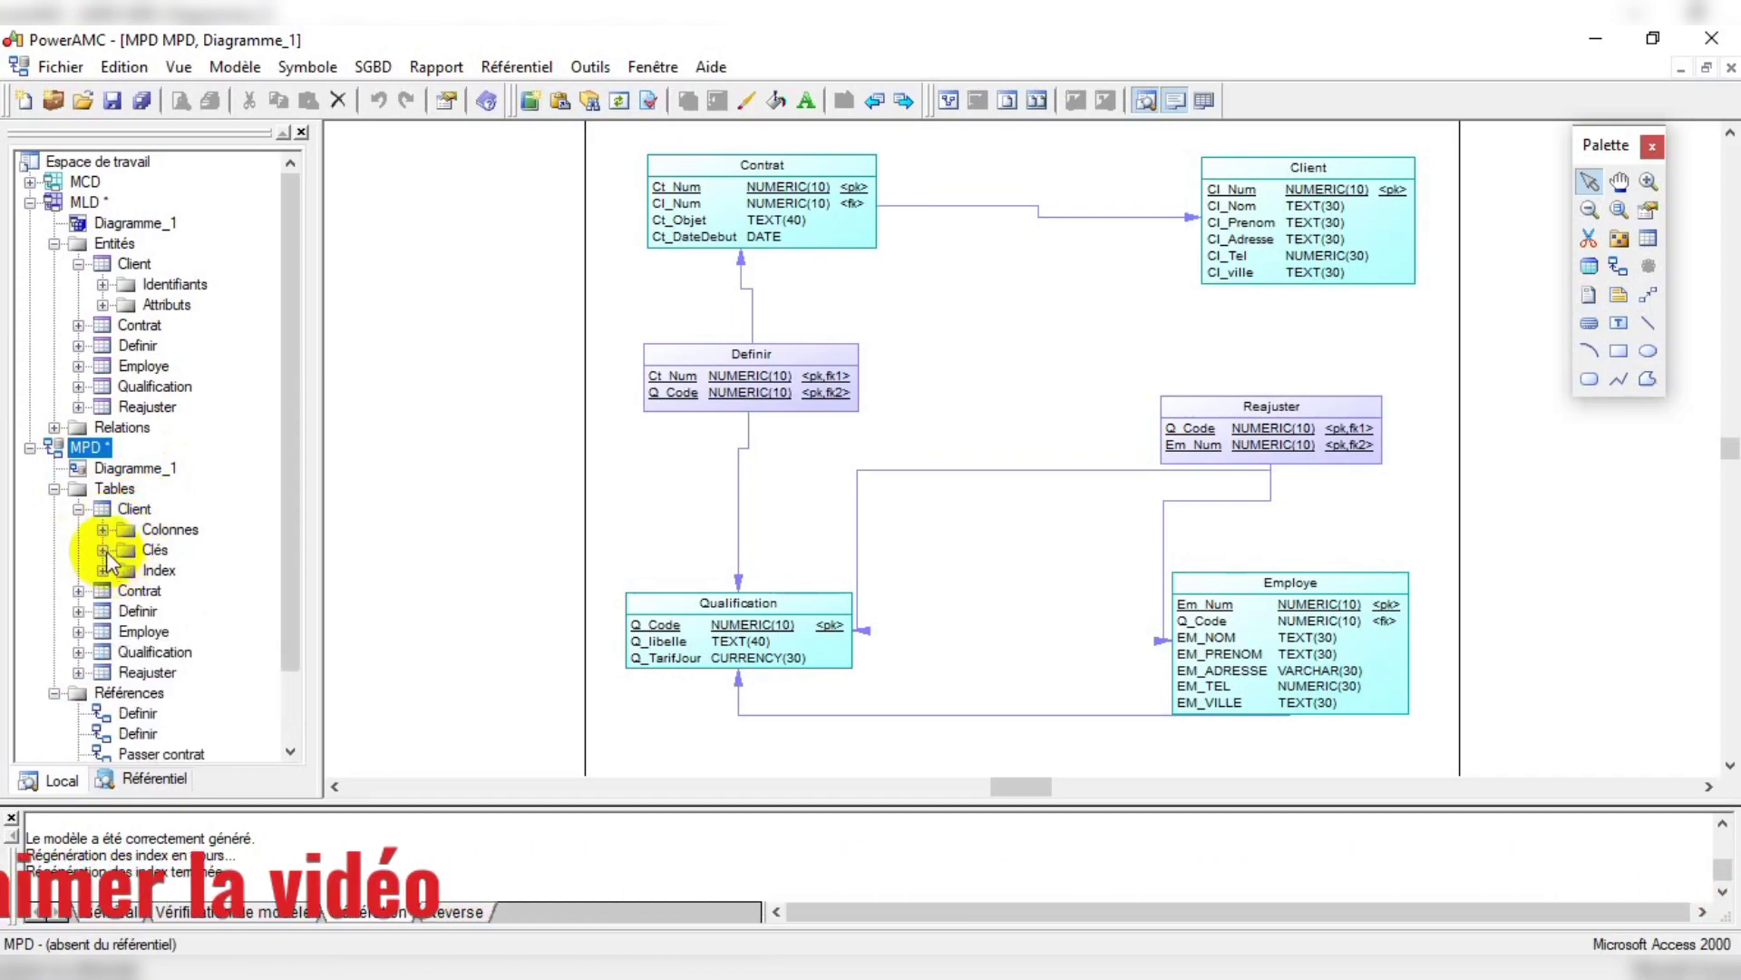
left_click(80, 509)
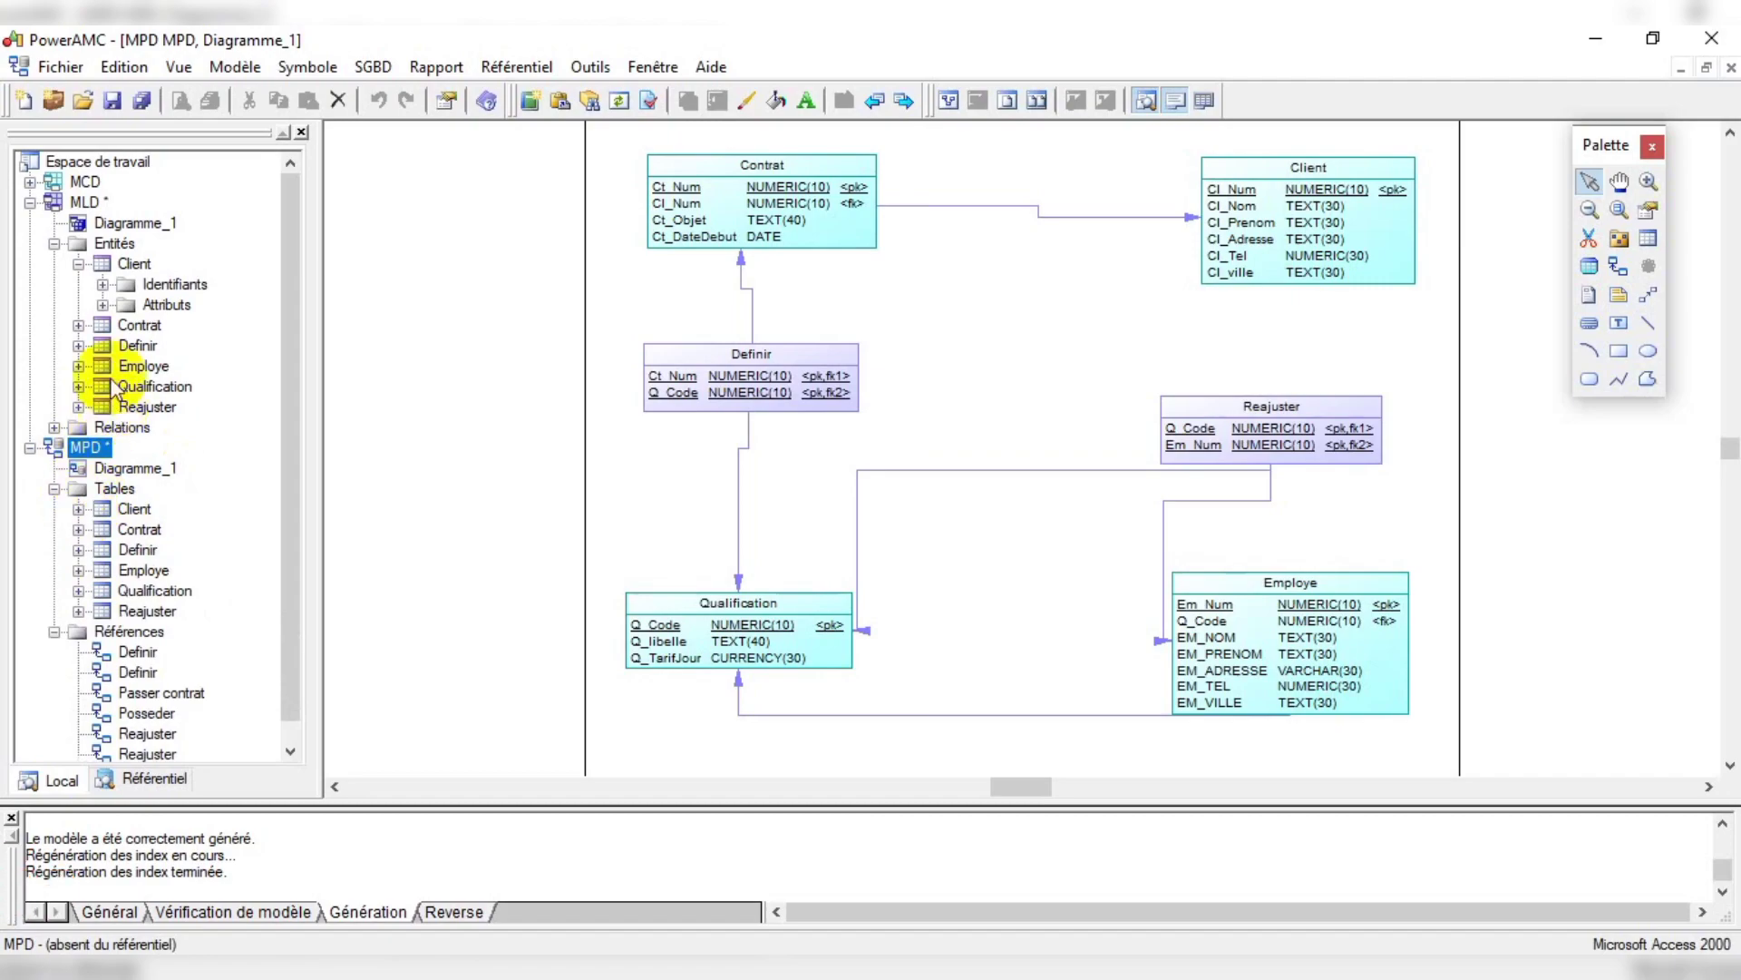
Step: Collapse the MPD's Tables and Références folders and the MLD's Client entity and Entités folder
left_click(55, 489)
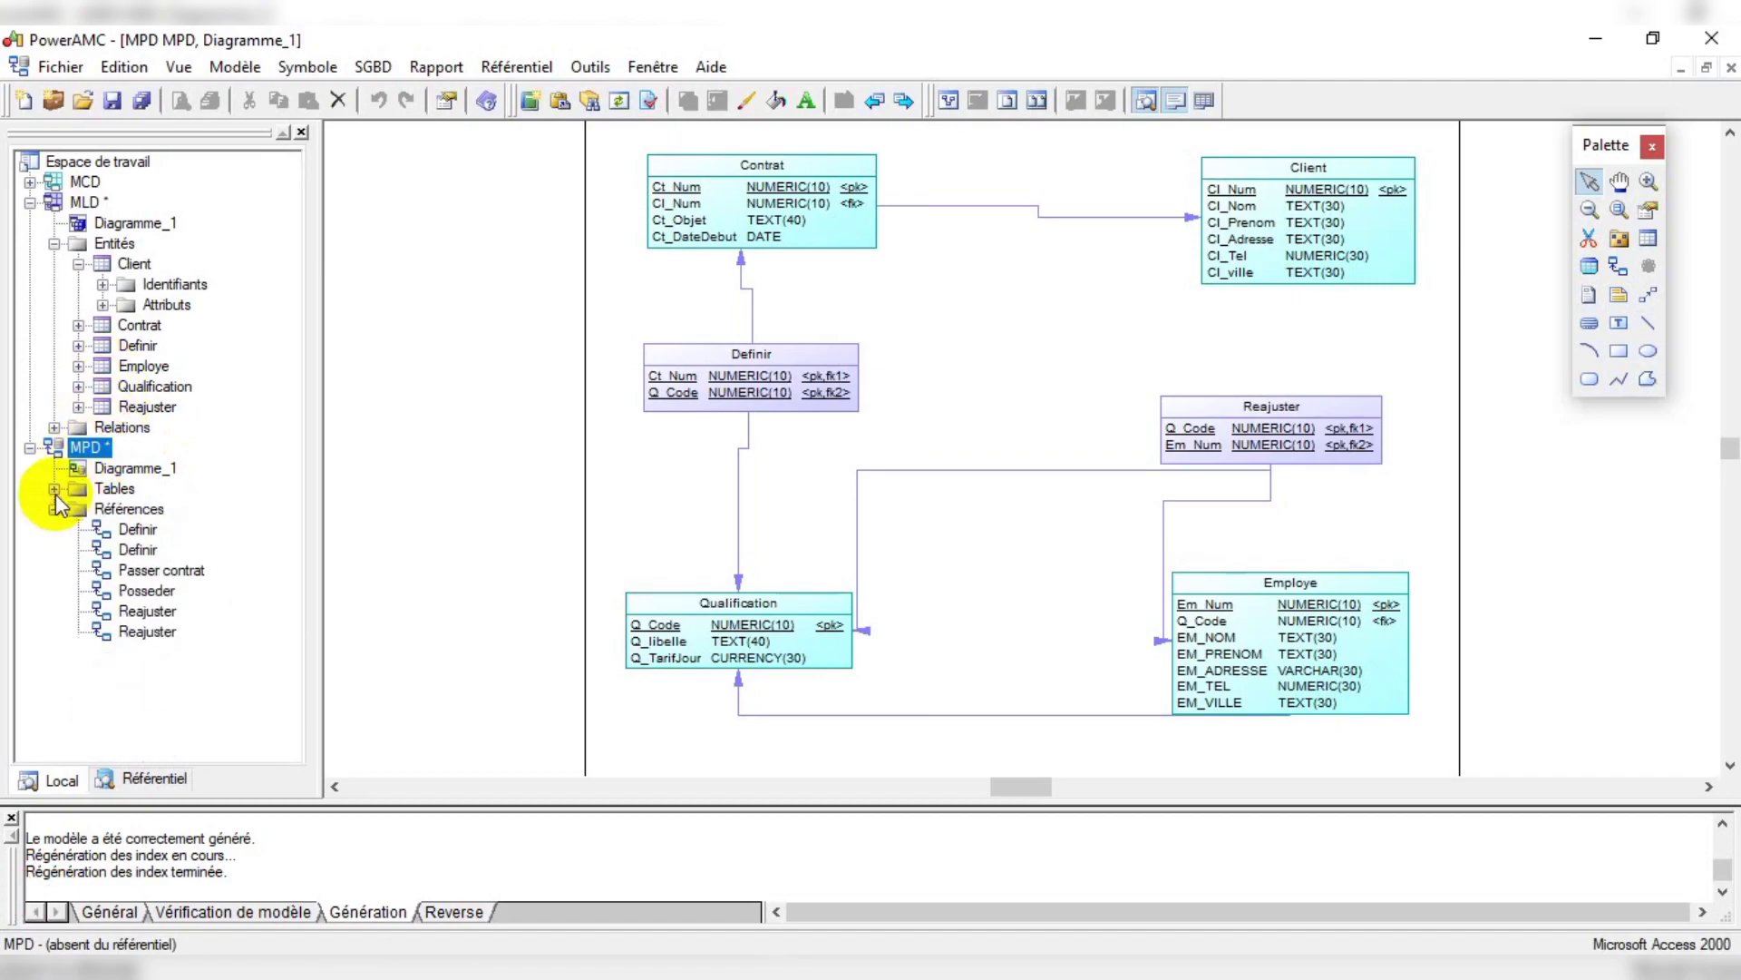
left_click(79, 264)
left_click(91, 162)
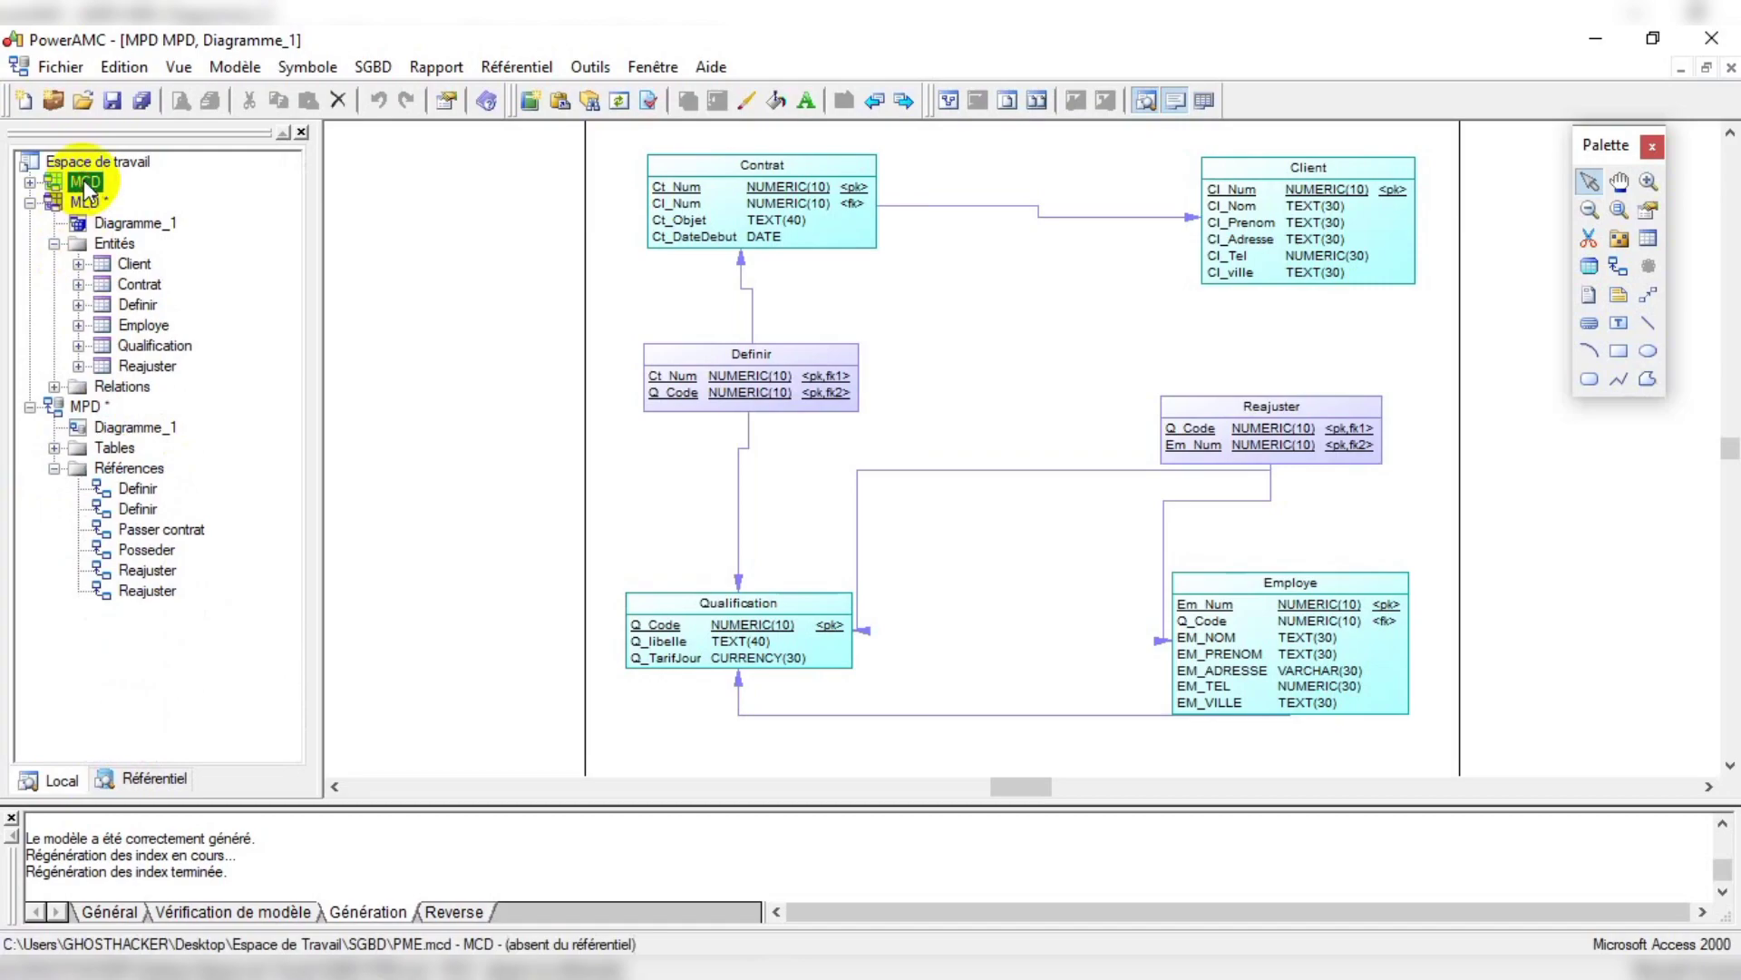
left_click(84, 201)
left_click(85, 406)
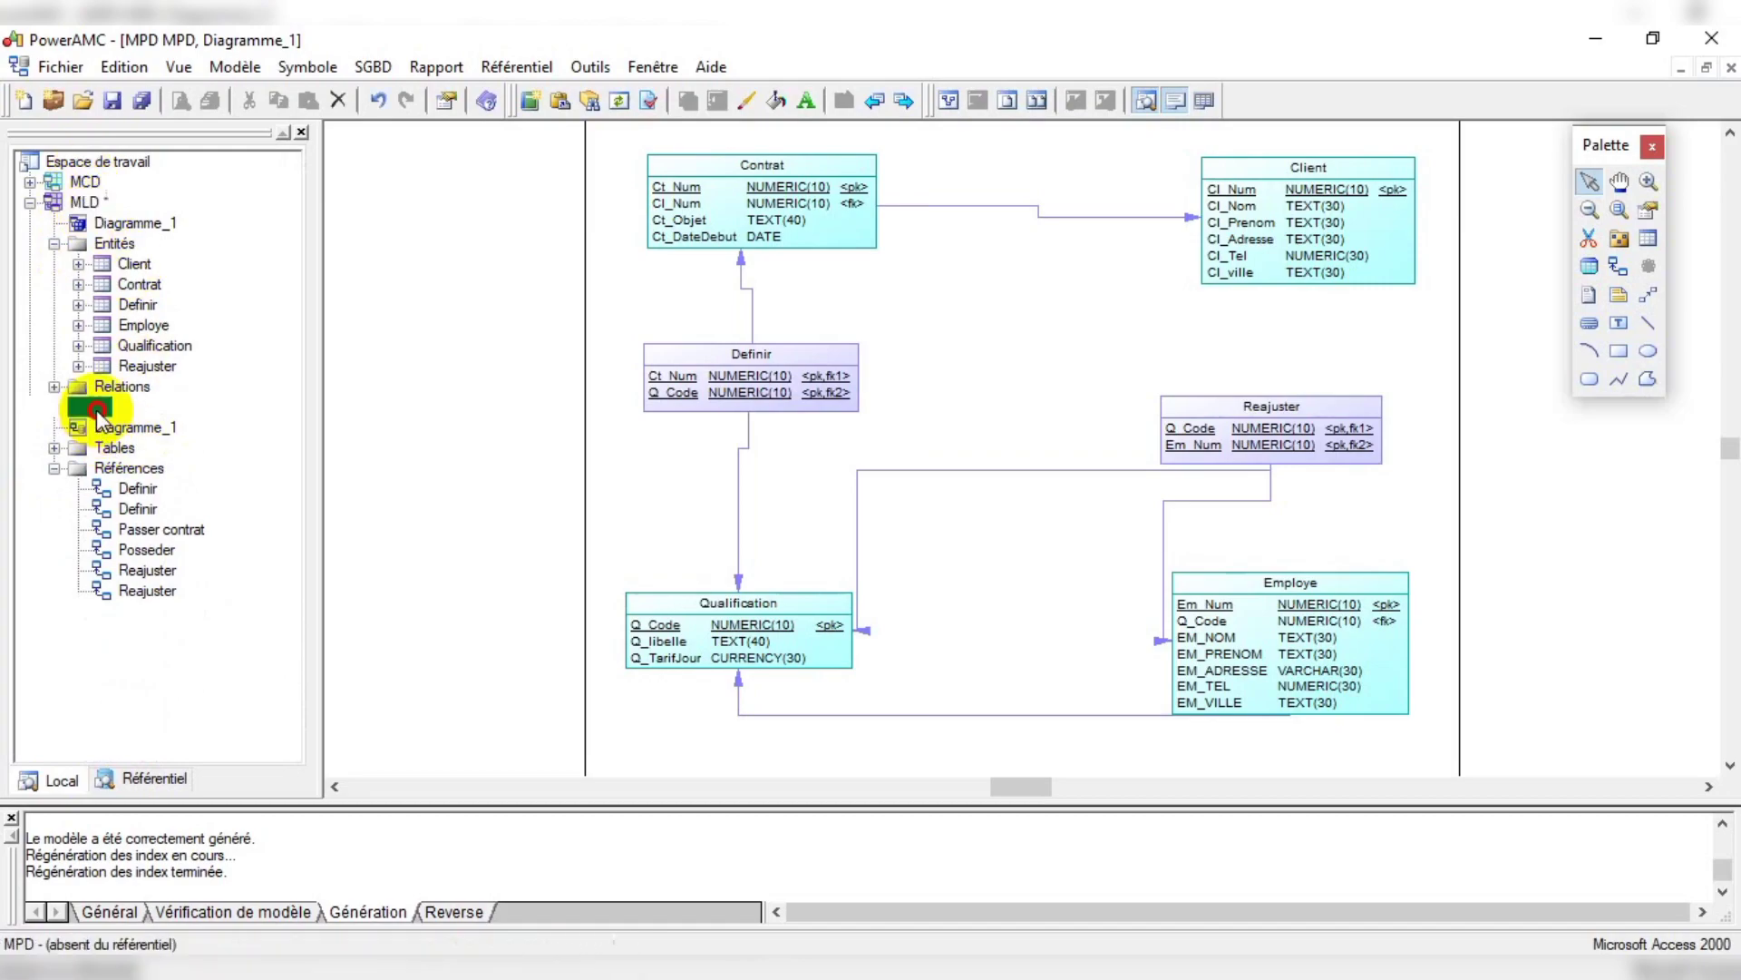
left_click(56, 469)
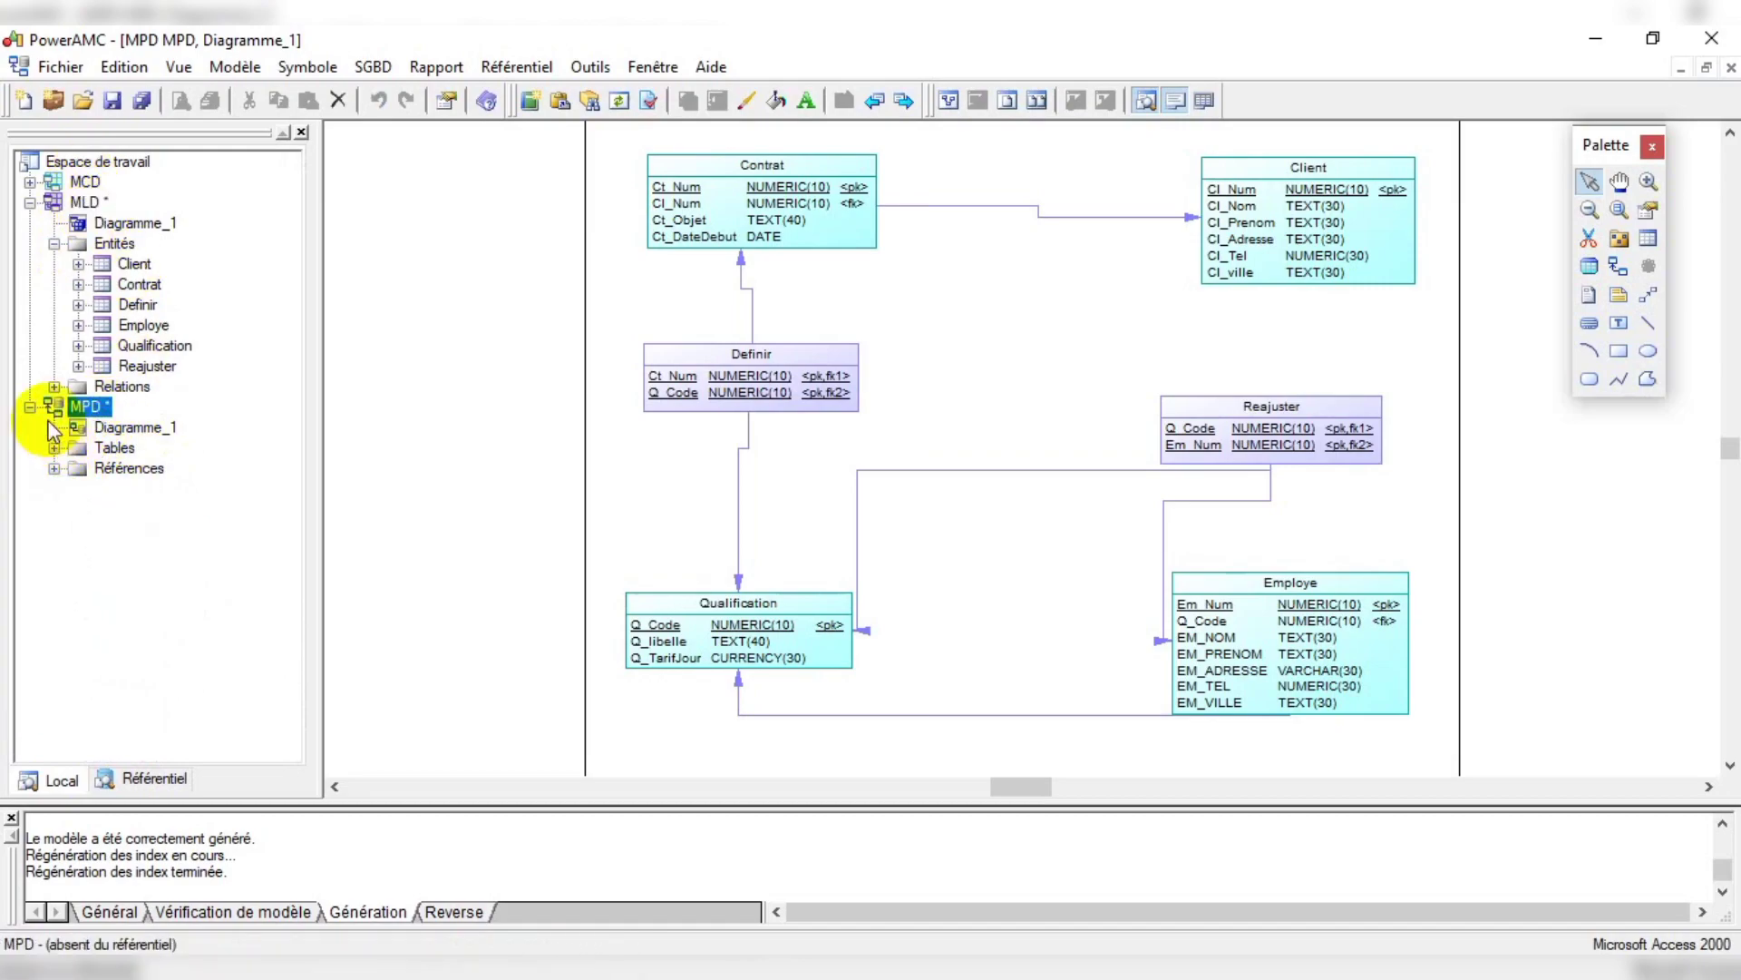
left_click(55, 243)
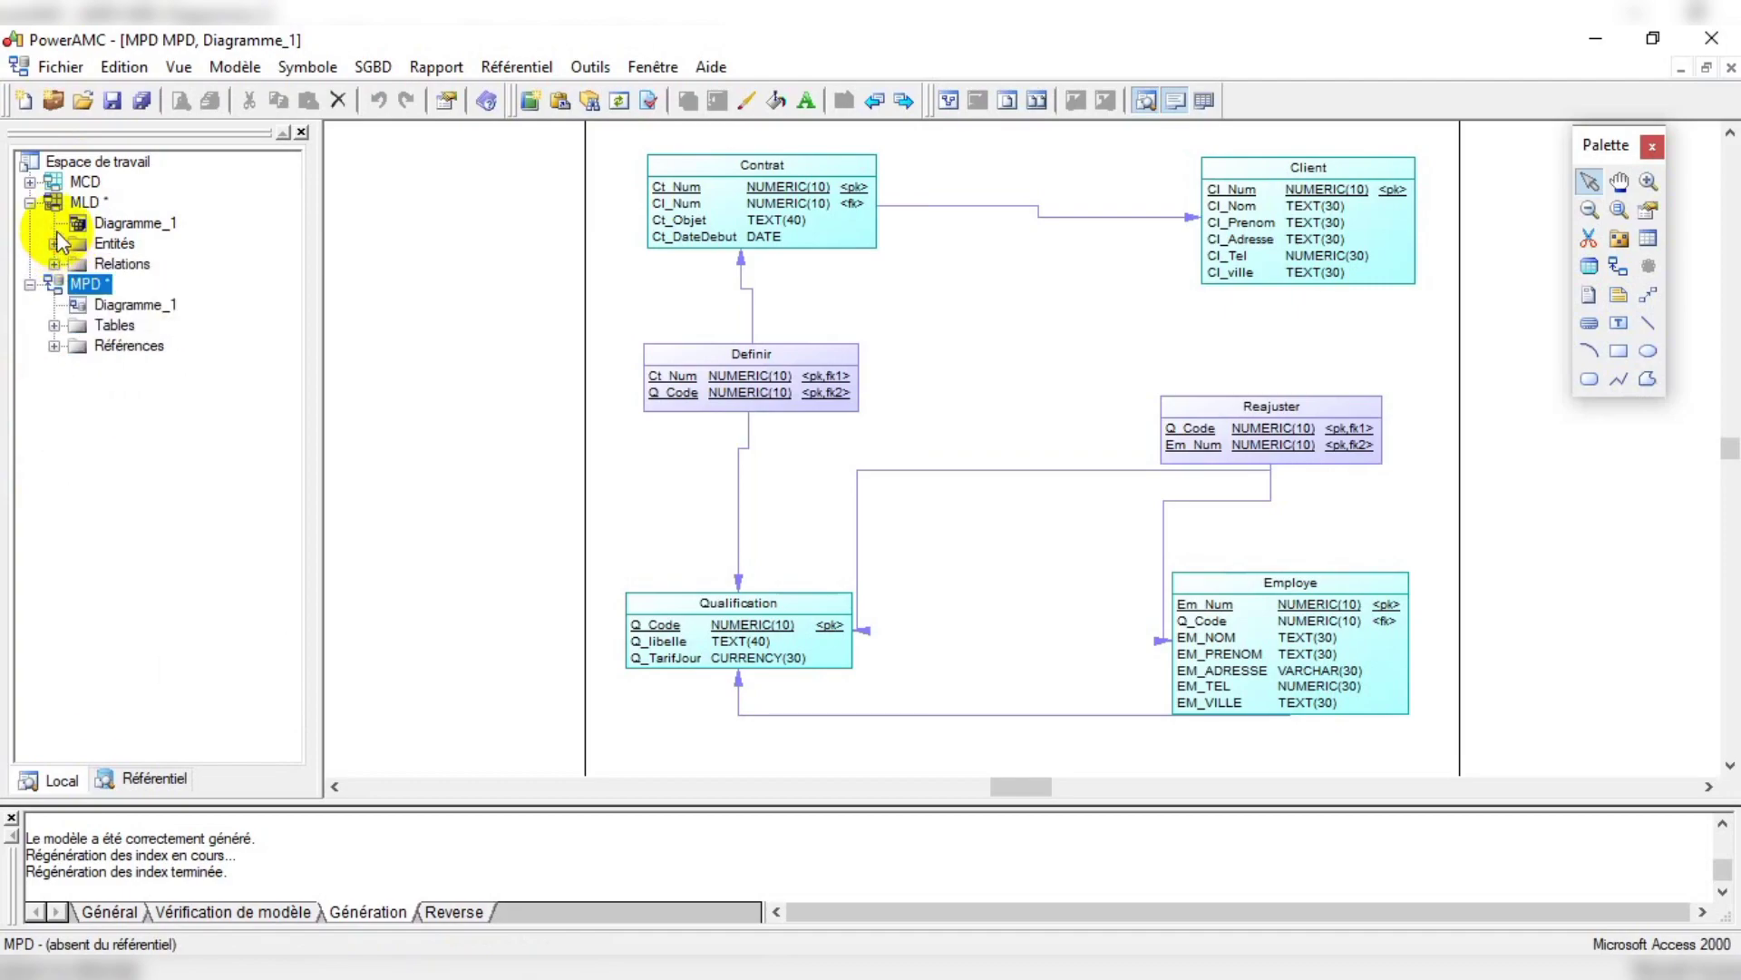
Step: Collapse the MLD and MPD models in the workspace tree and clear the tree selection
left_click(30, 201)
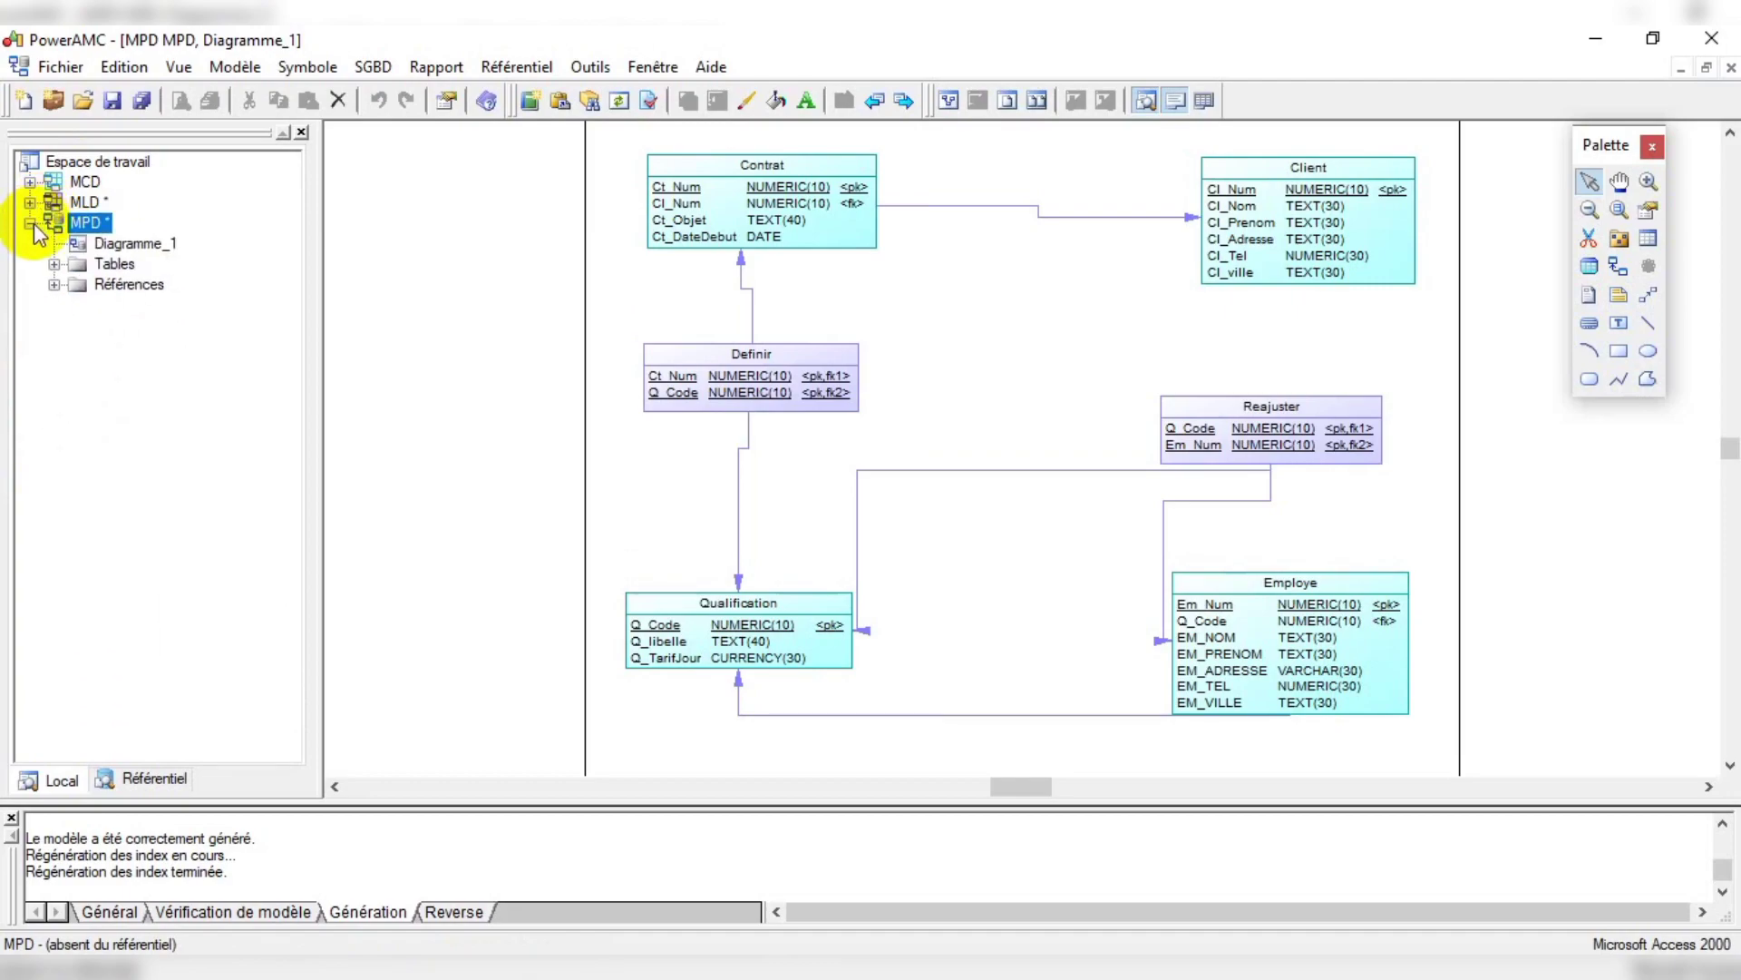
left_click(31, 223)
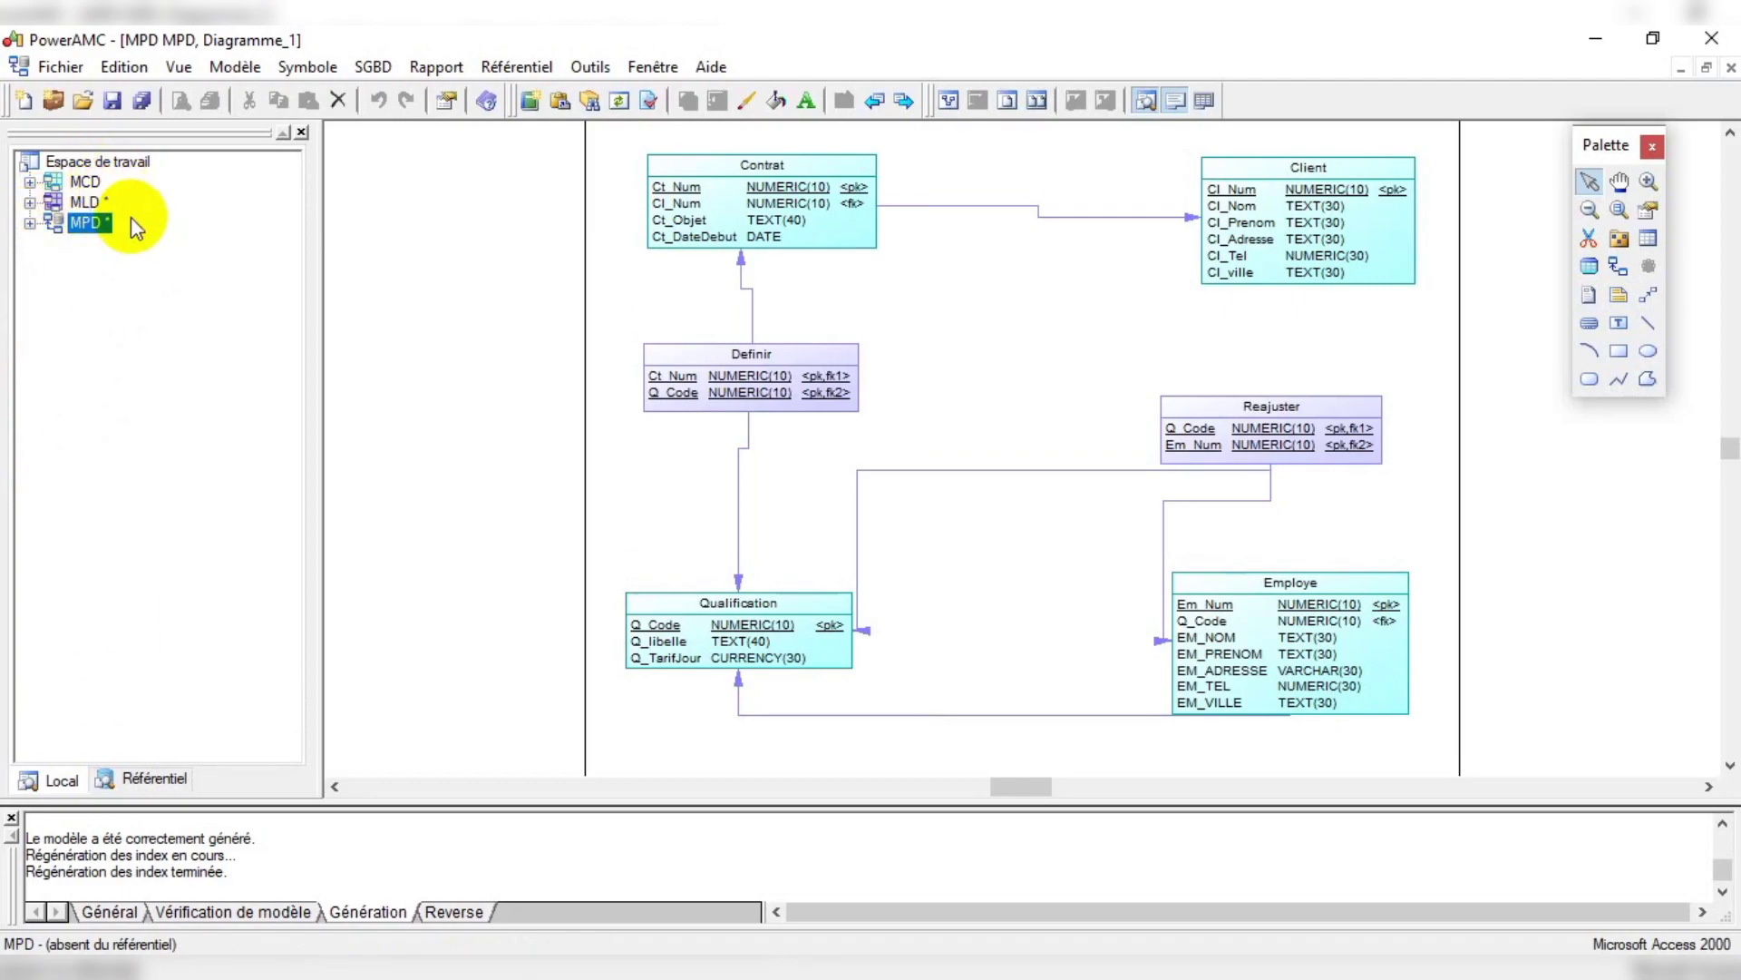
left_click(101, 185)
left_click(93, 275)
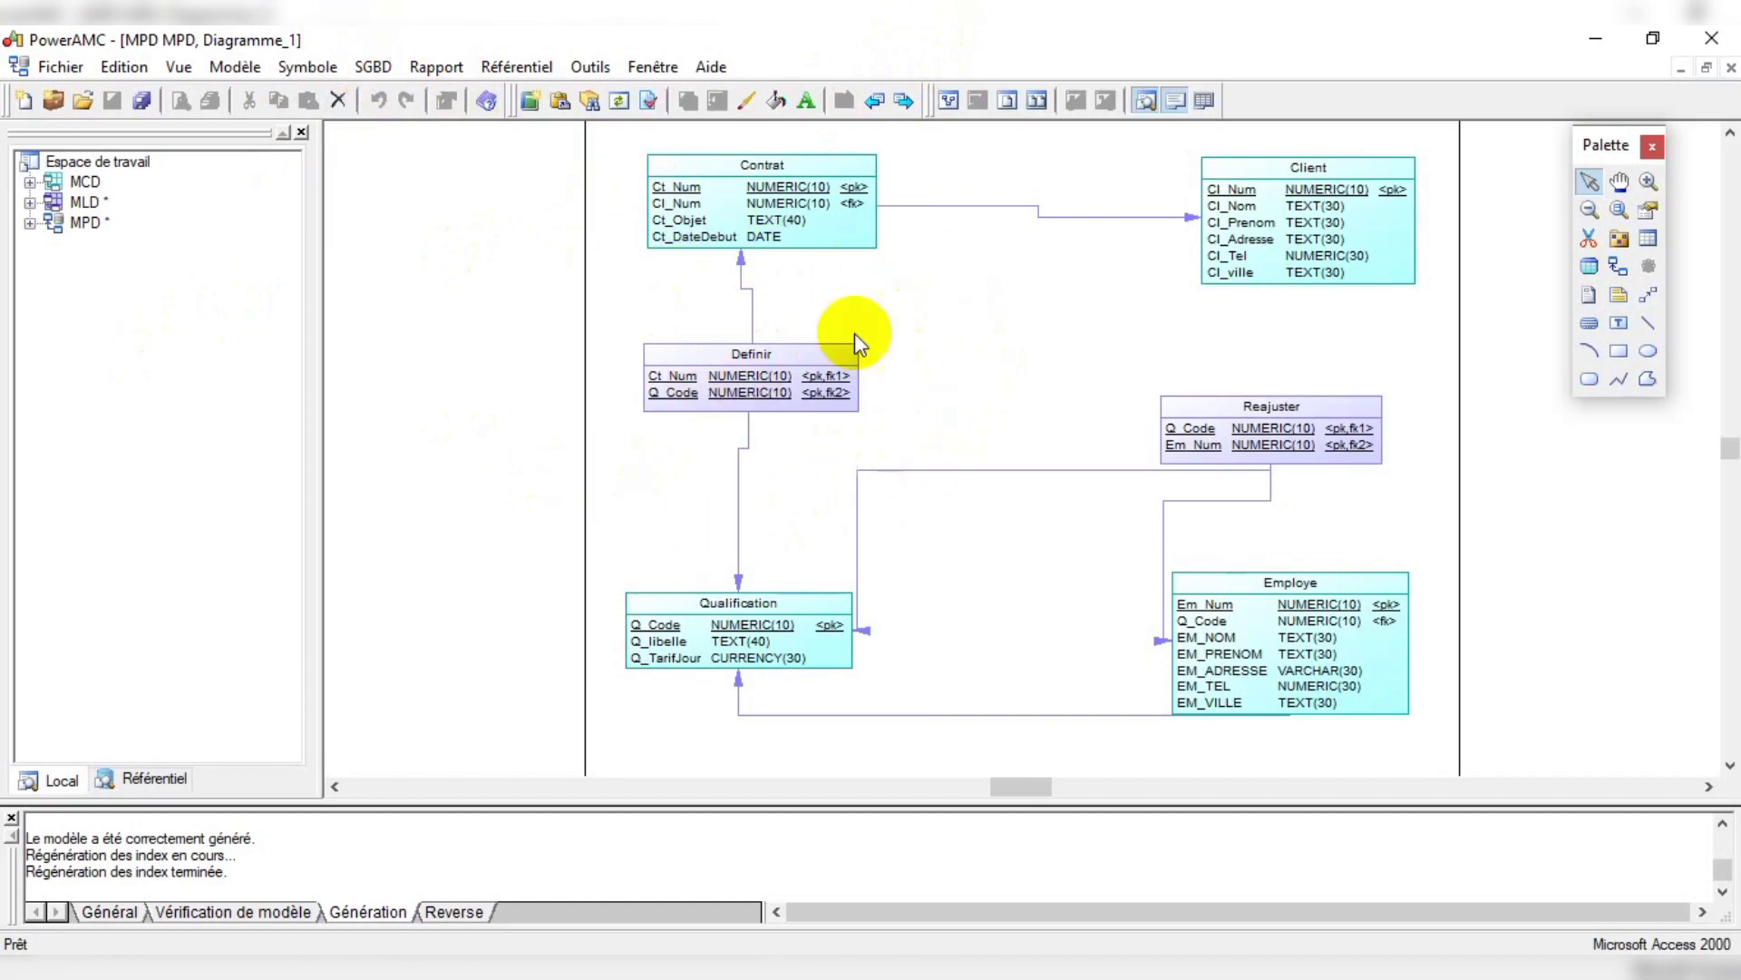
left_click(371, 69)
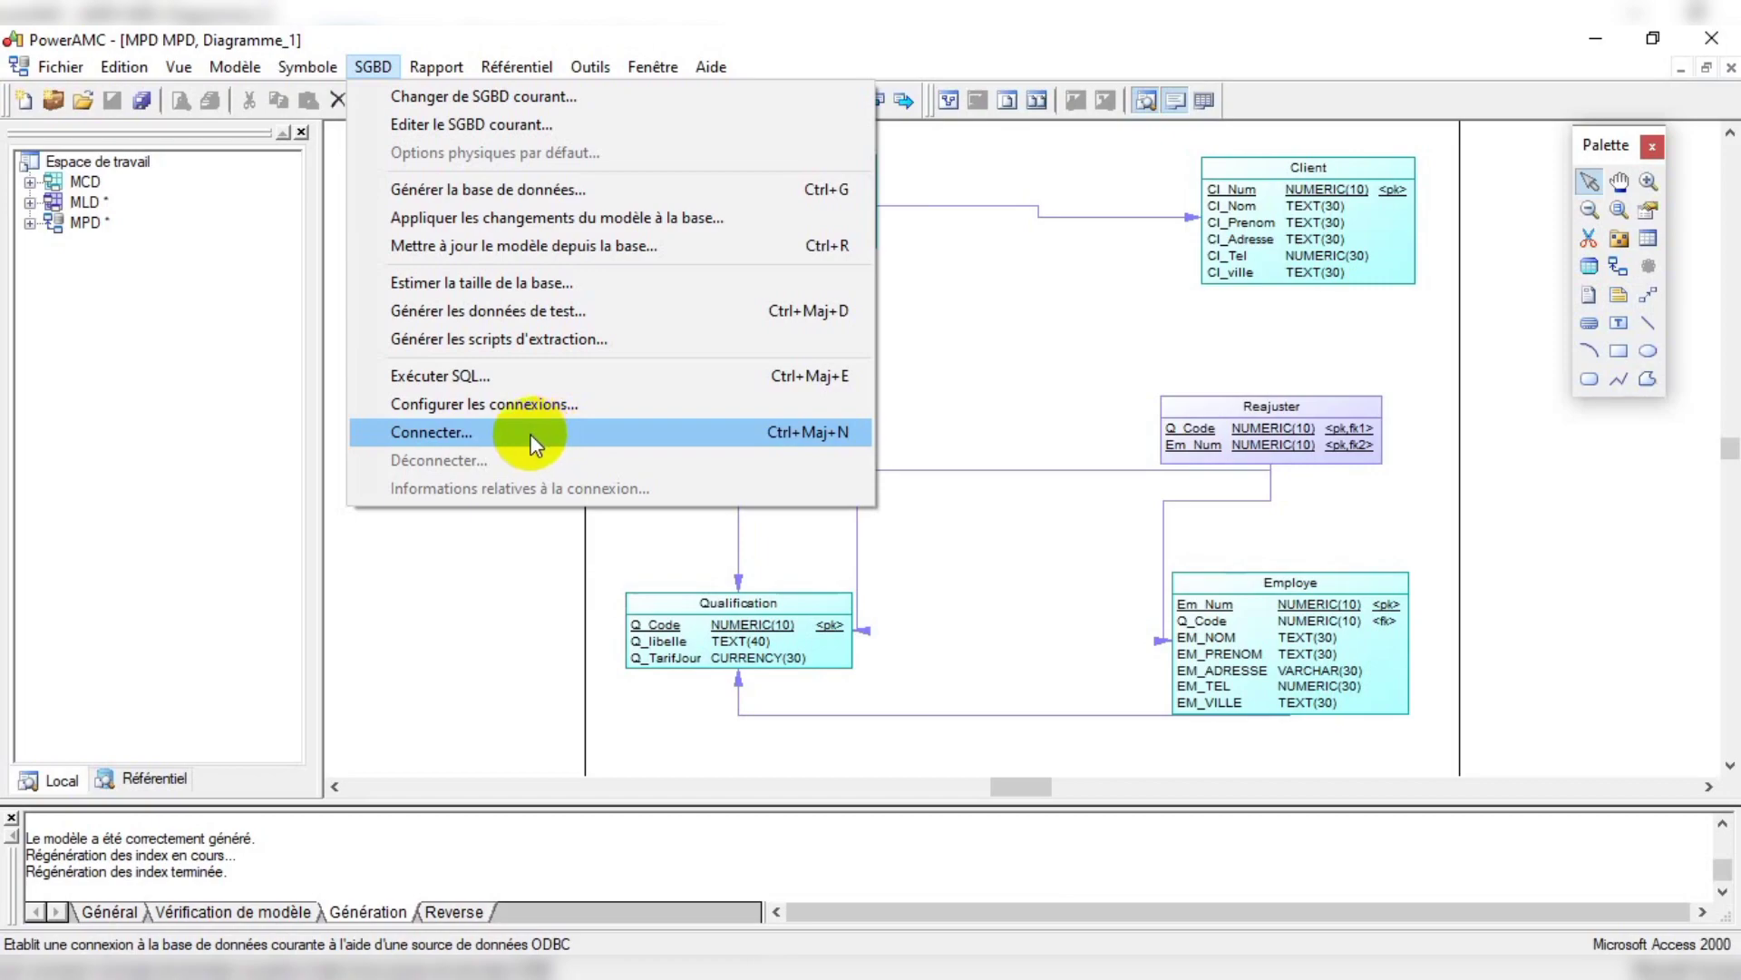
left_click(413, 36)
left_click(376, 67)
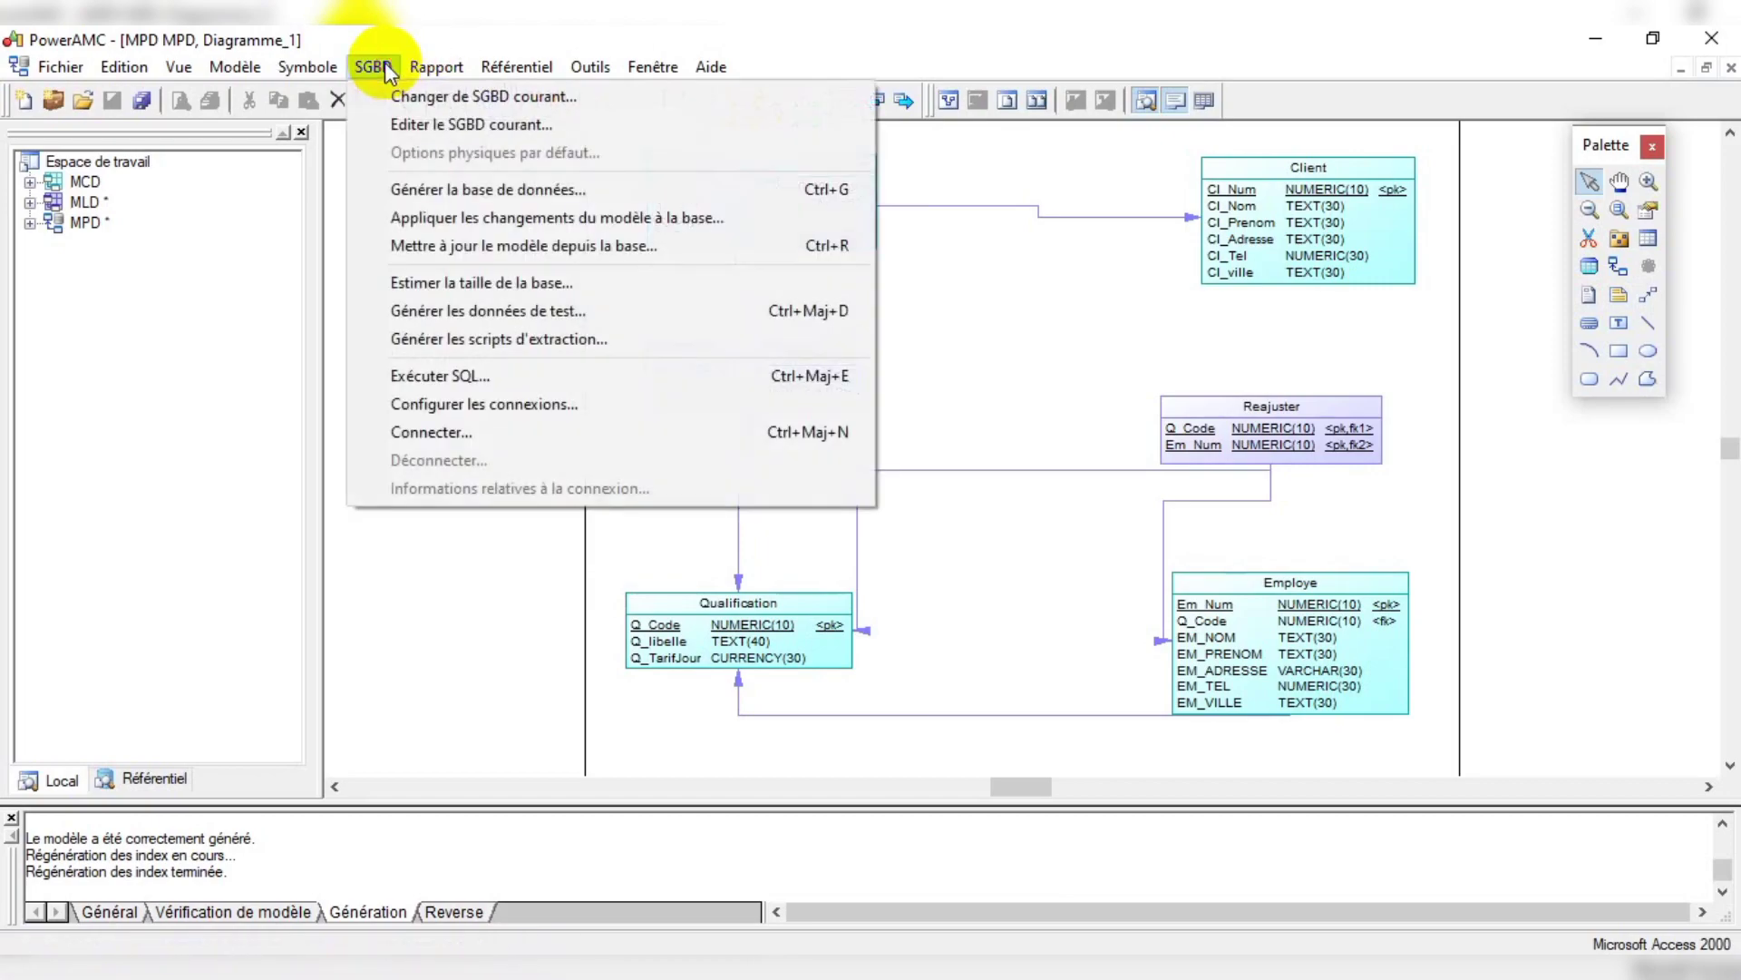
left_click(428, 36)
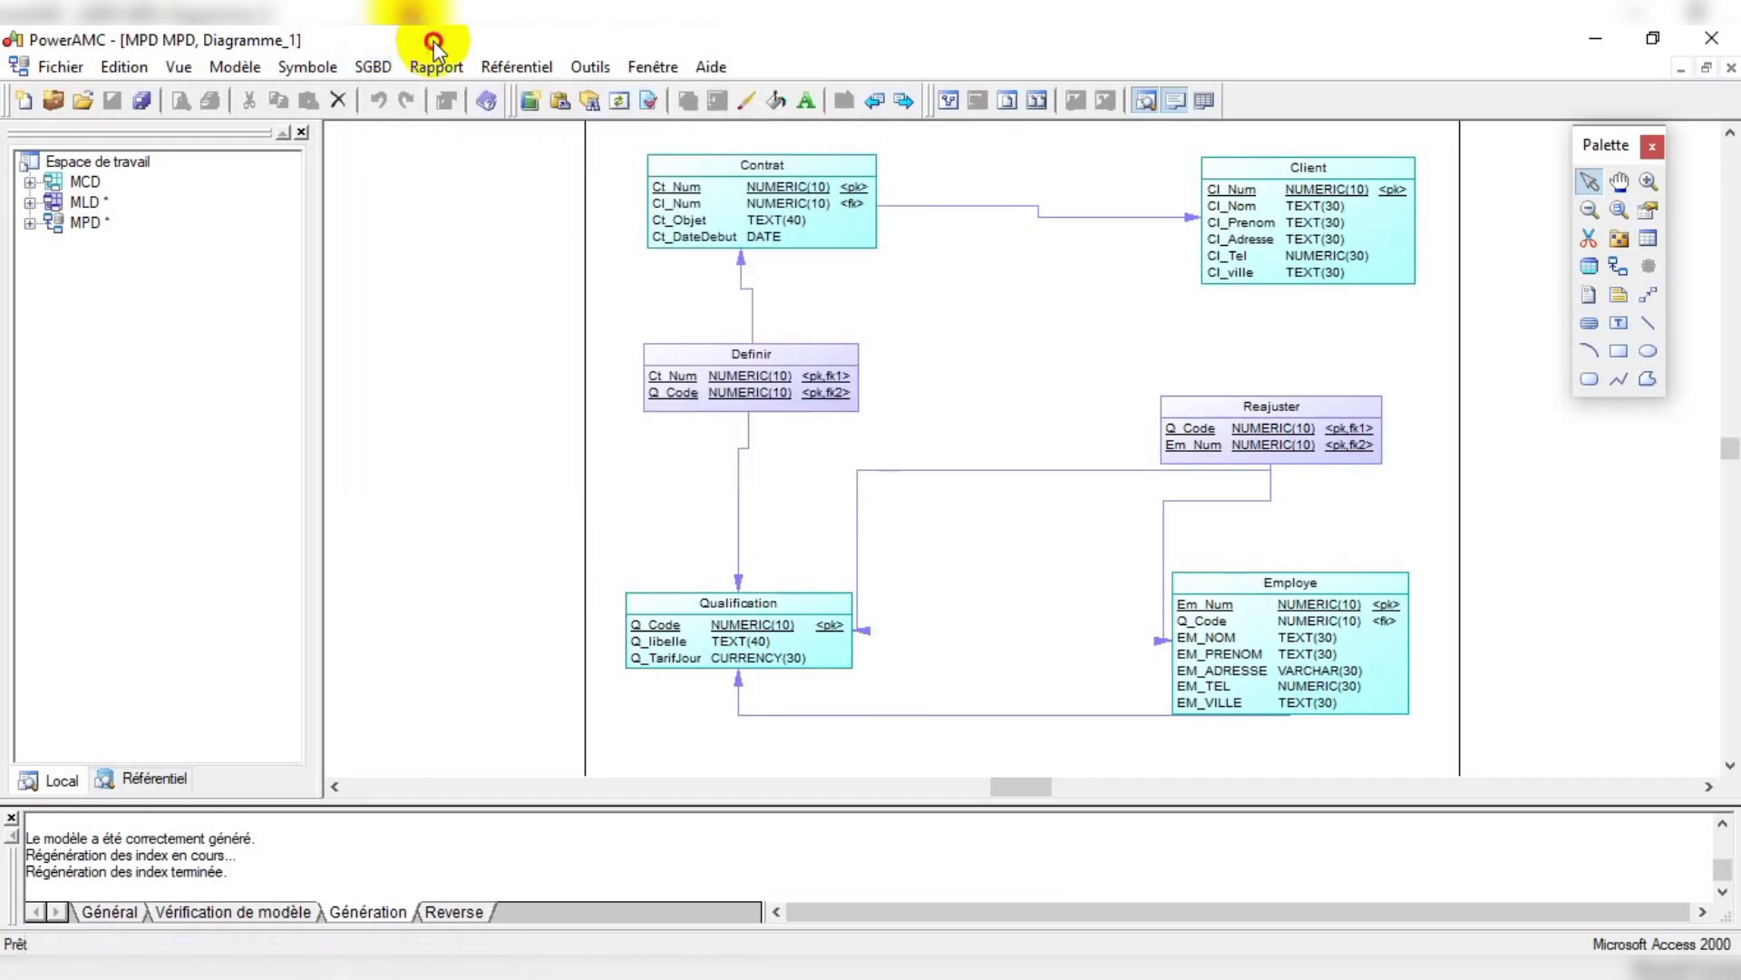
left_click(383, 68)
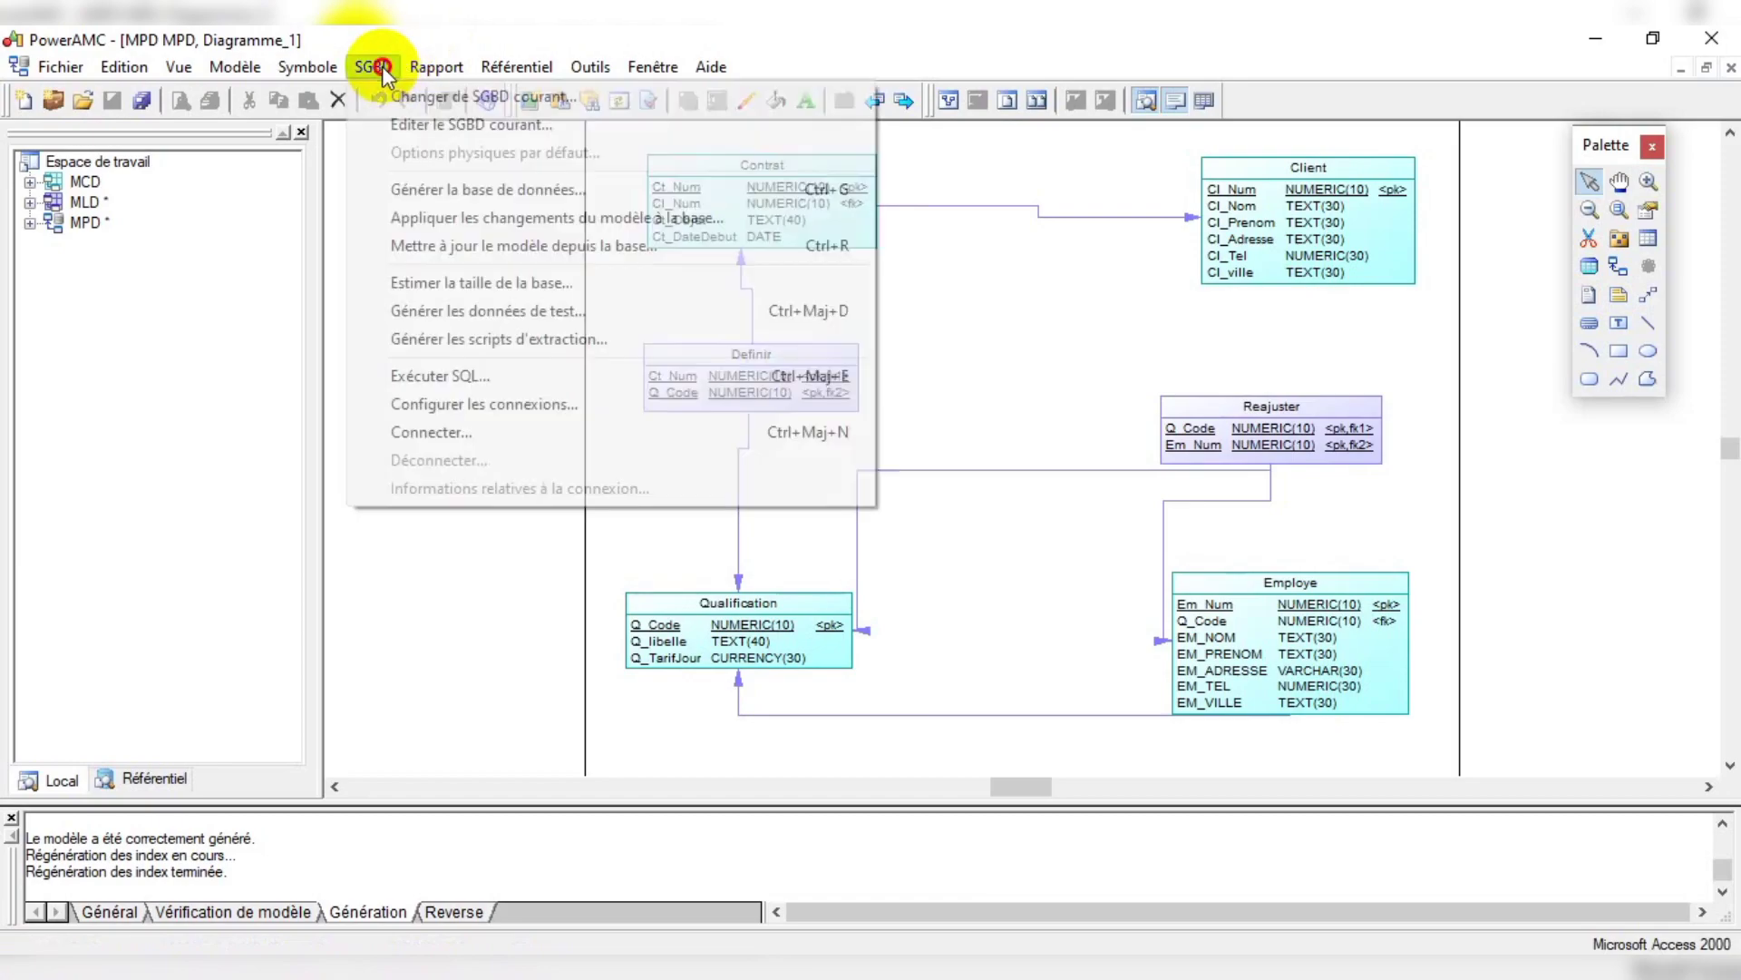
left_click(428, 34)
left_click(390, 67)
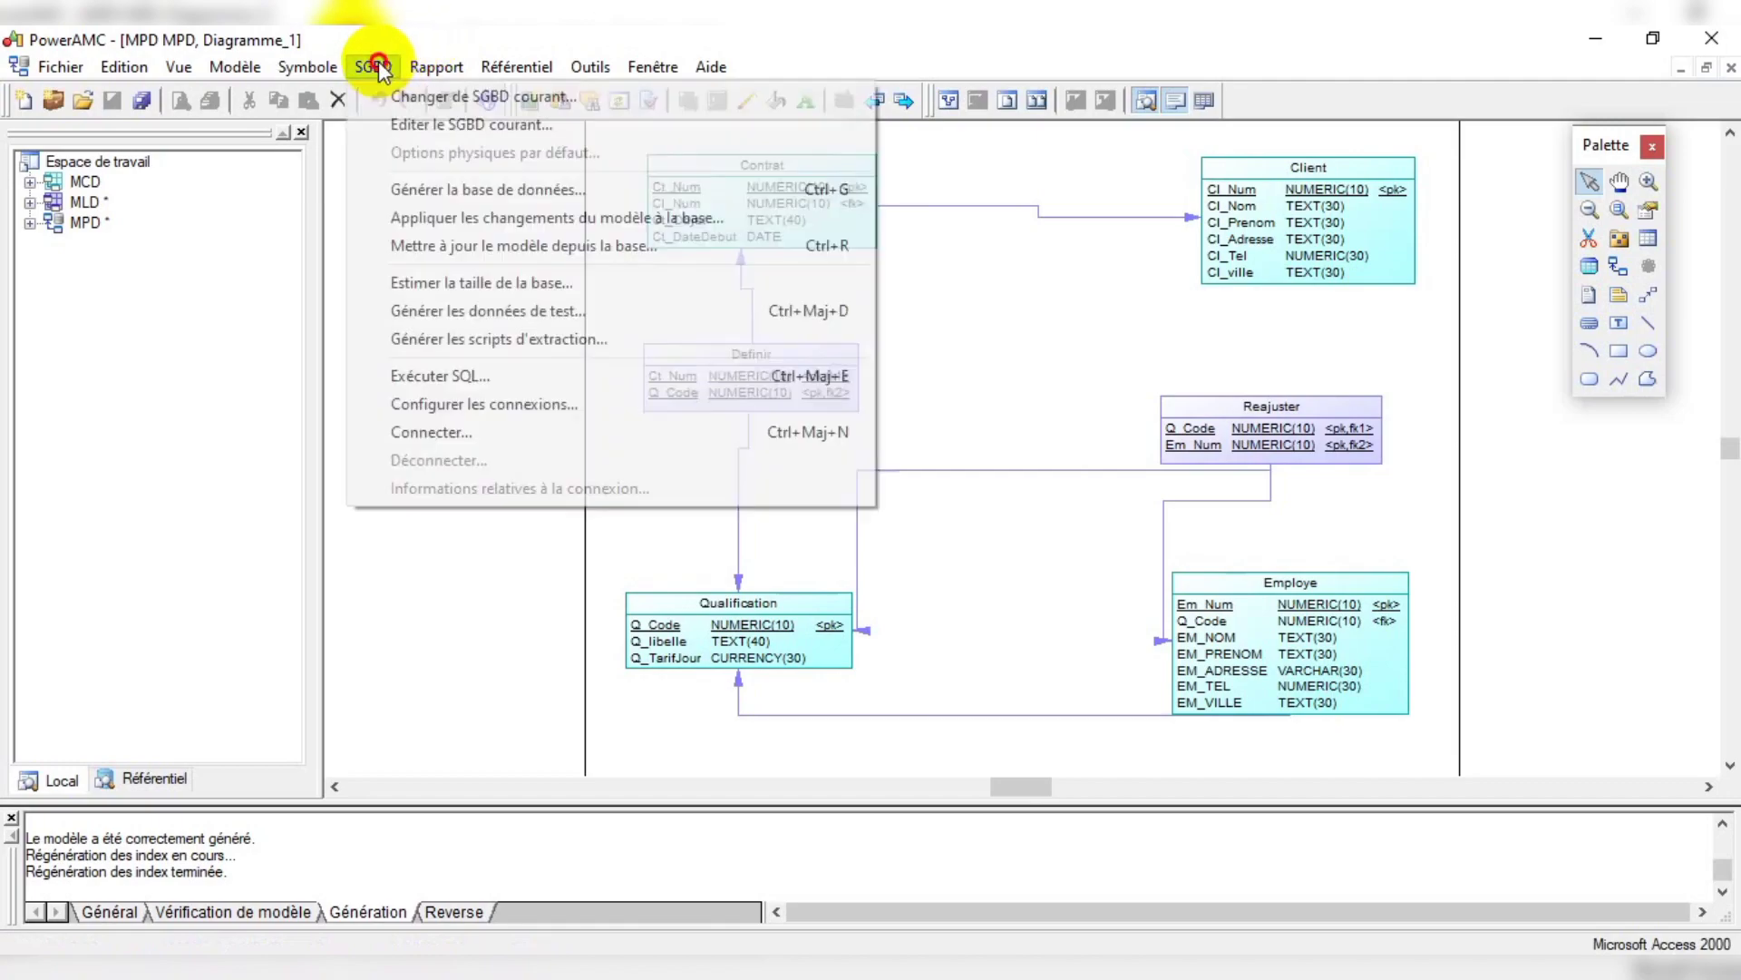
left_click(358, 69)
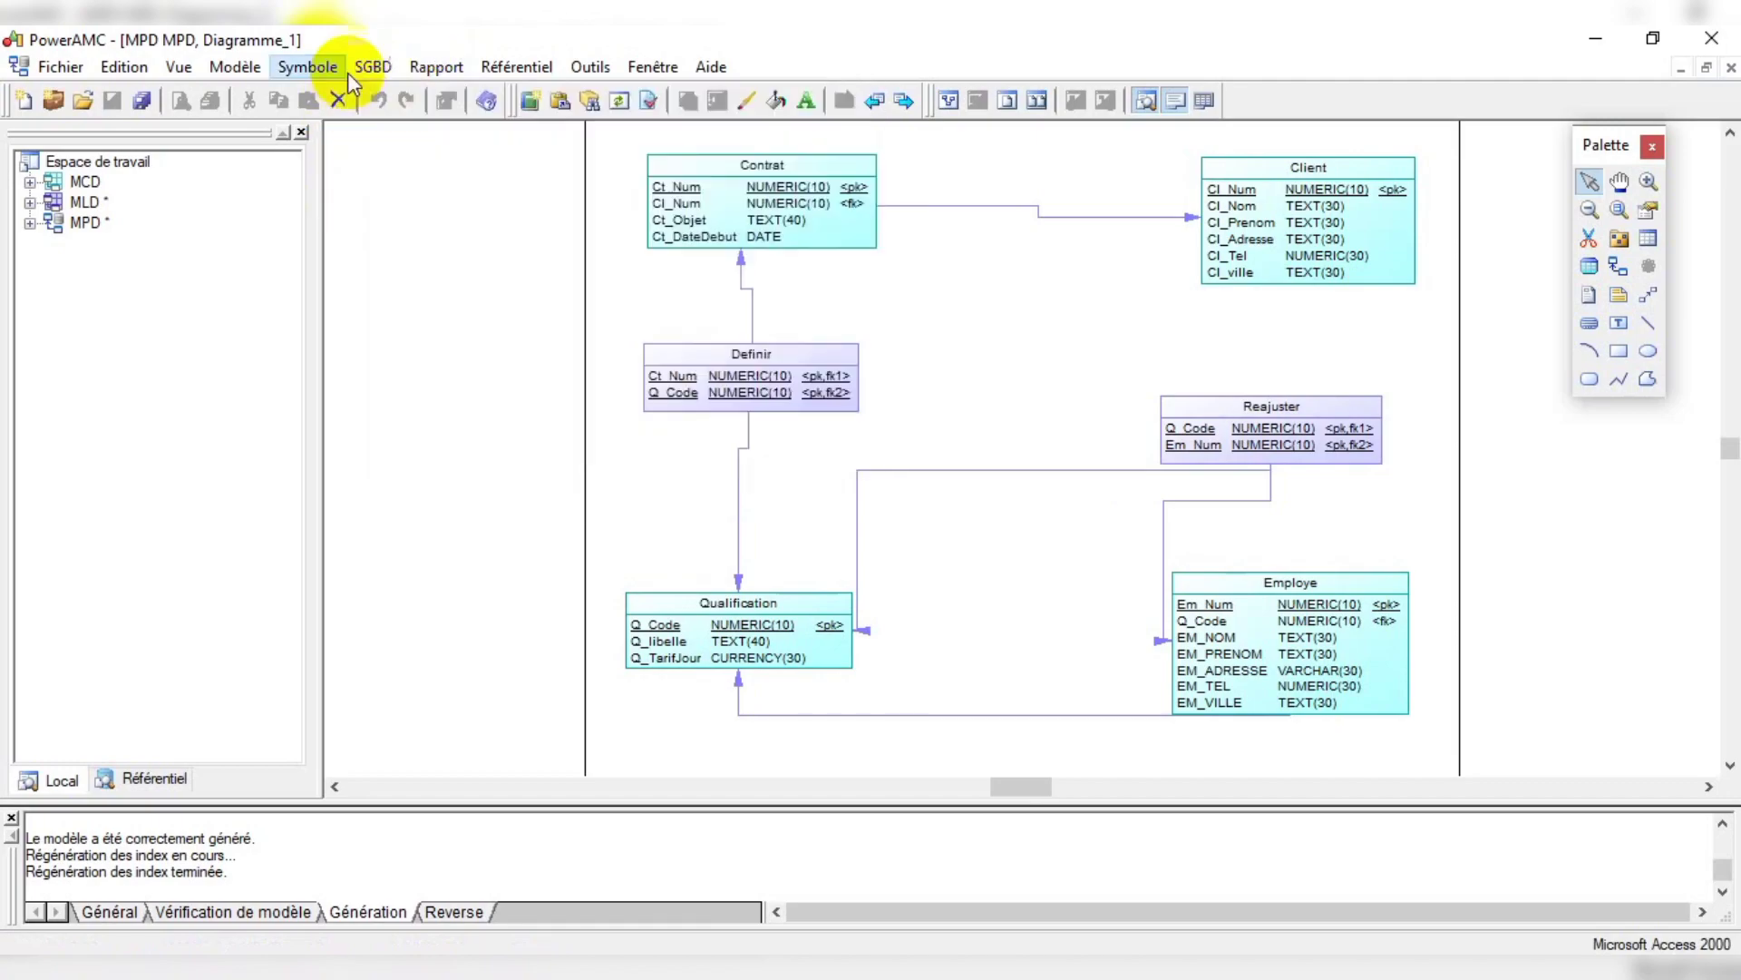
Step: Start a database connection and choose MS Access Database (*.mdb, *.accdb) as the ODBC machine data source
left_click(367, 68)
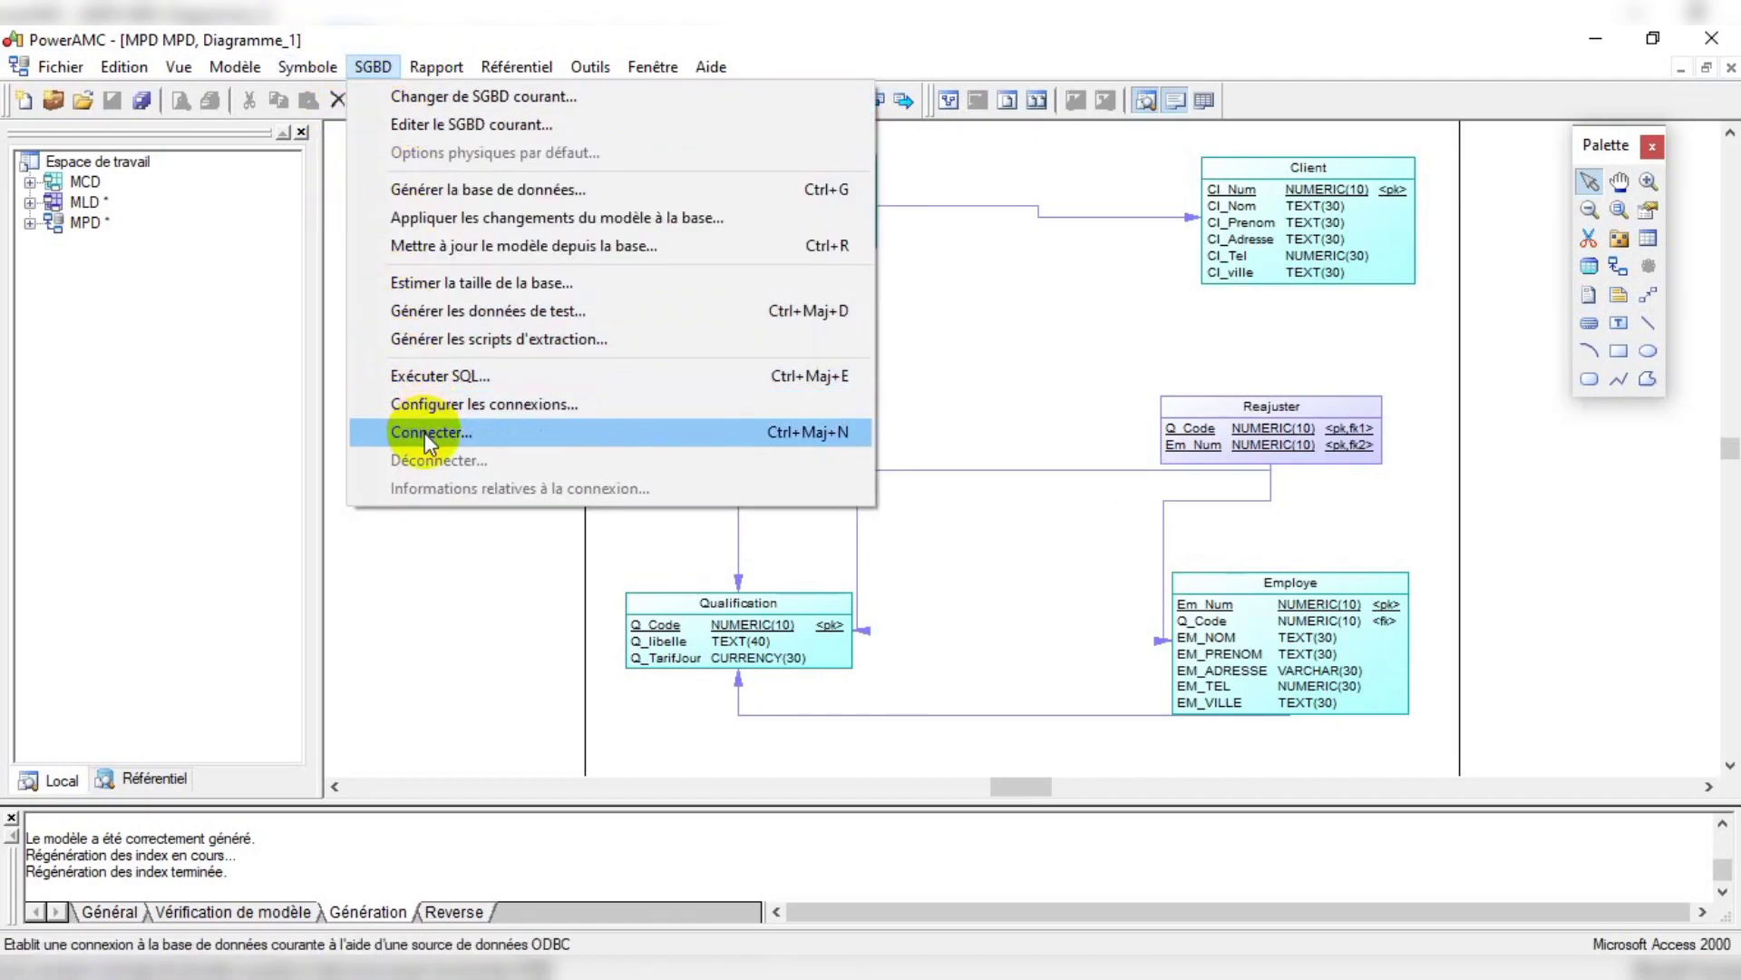
left_click(456, 435)
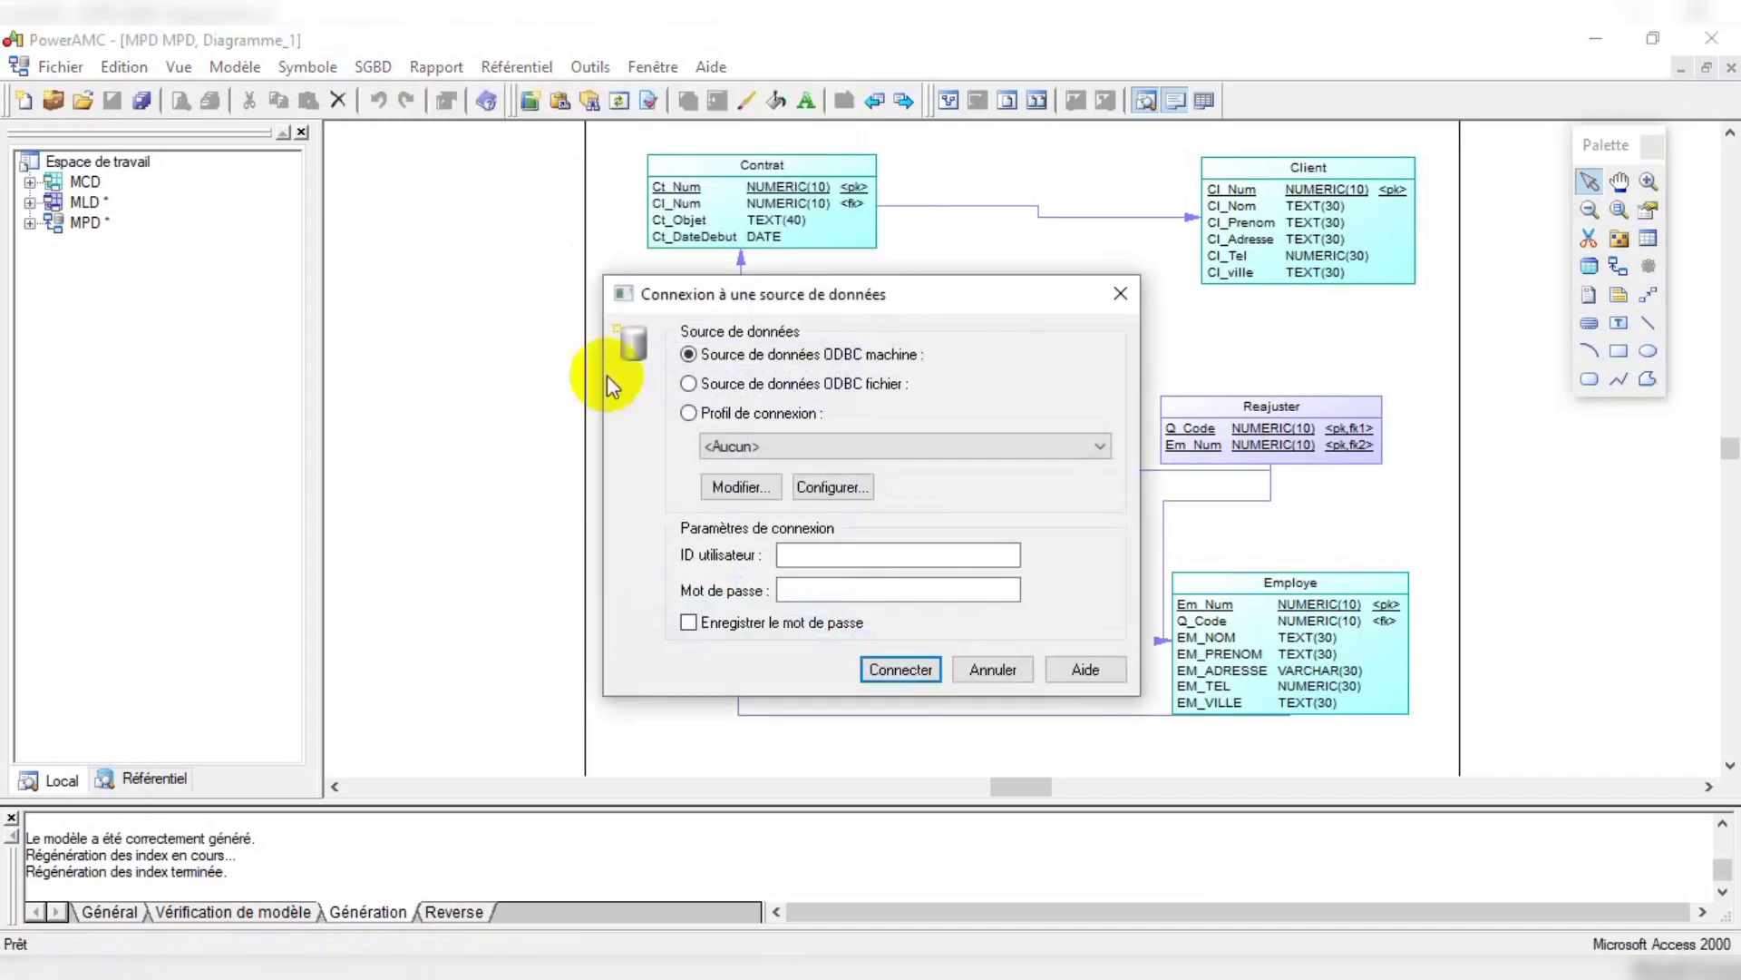
left_click_drag(920, 293, 842, 268)
left_click(787, 417)
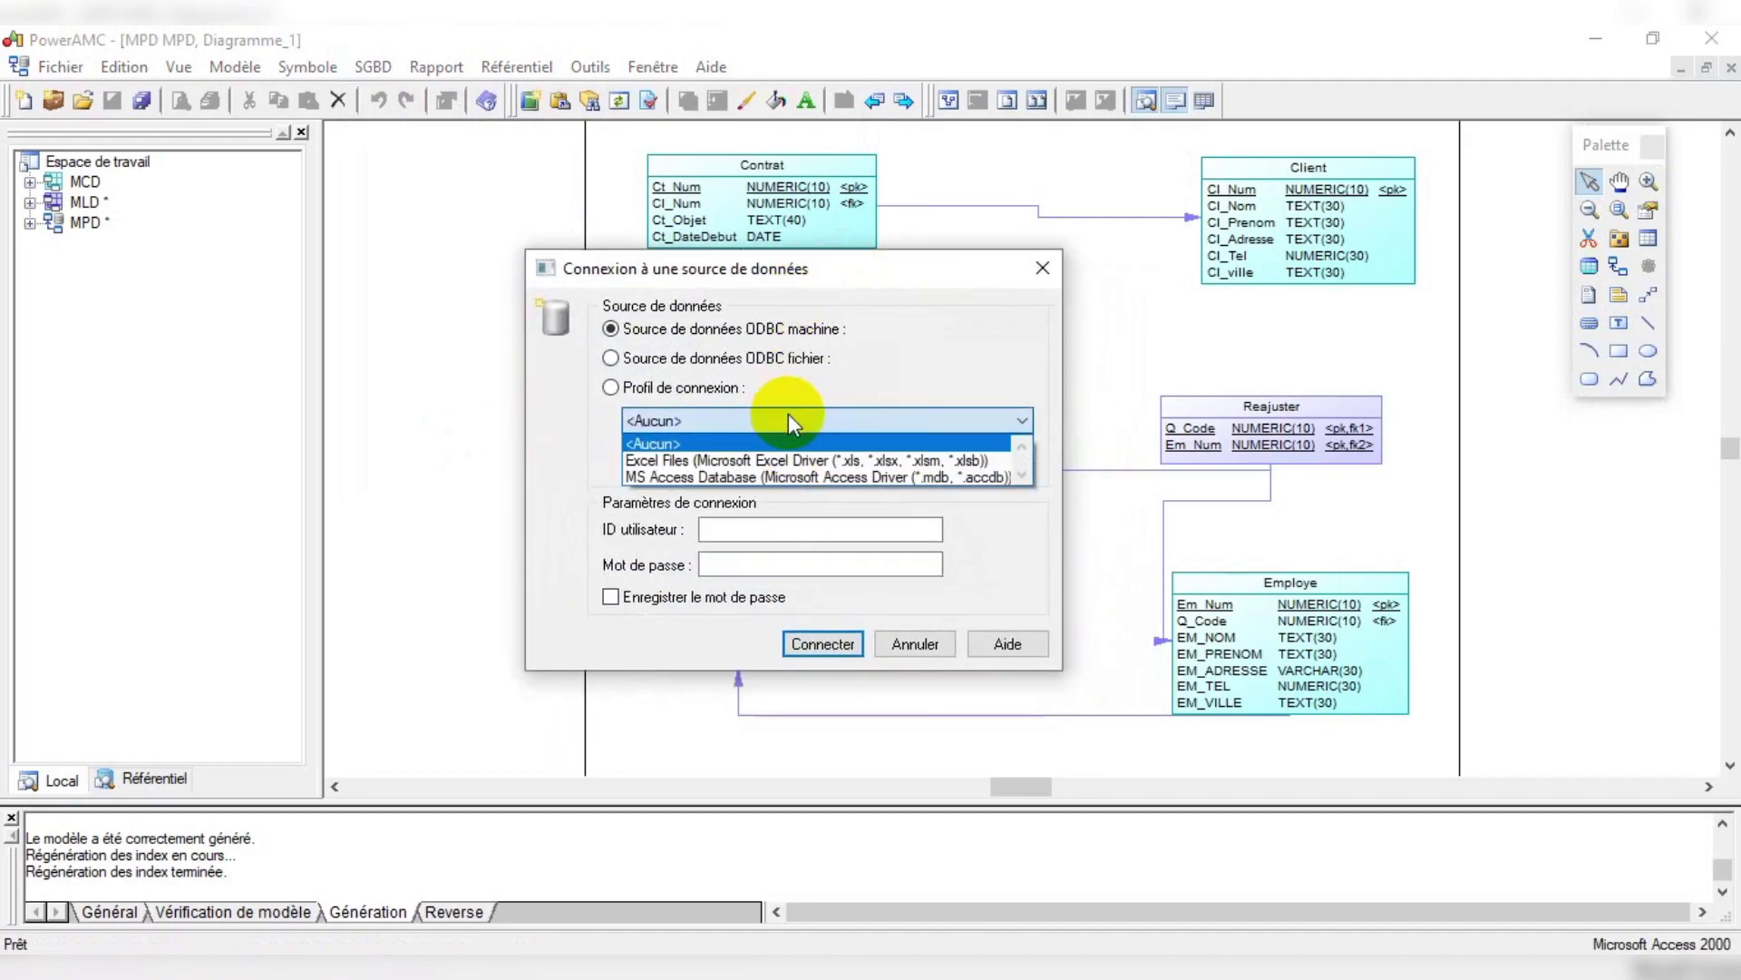
left_click(777, 478)
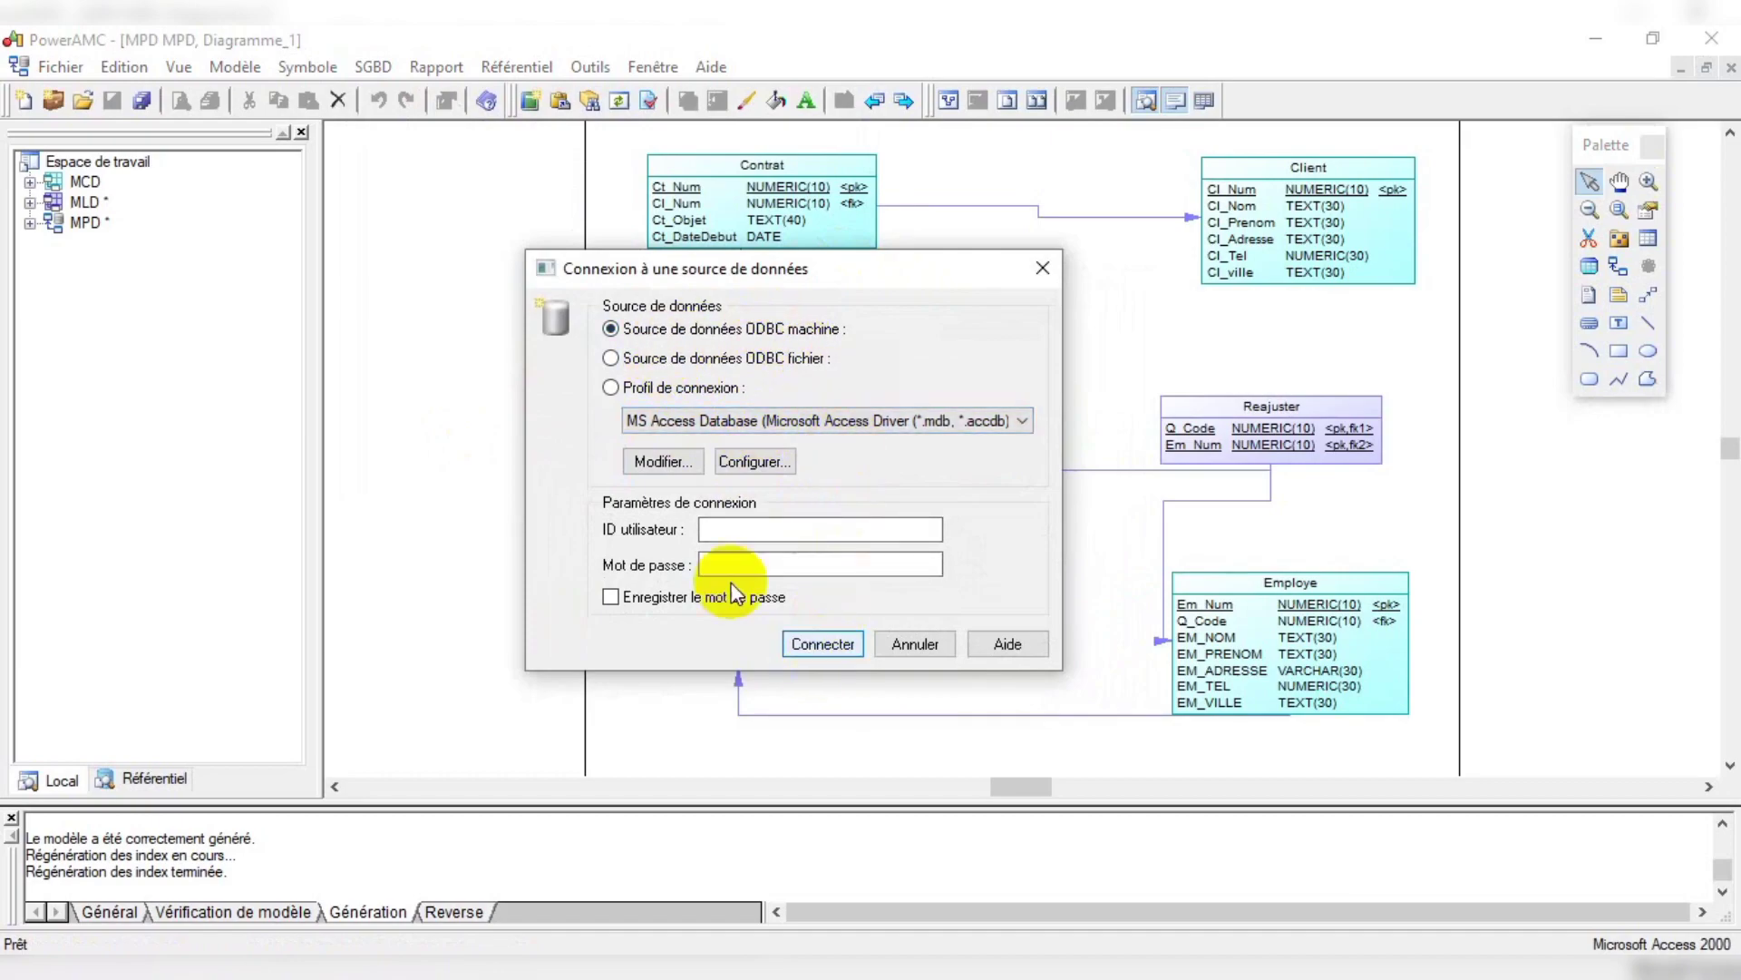
Step: Modify the ODBC data source by creating a new Access database named "Gestion d'une PME" in the SGBD folder
left_click(660, 464)
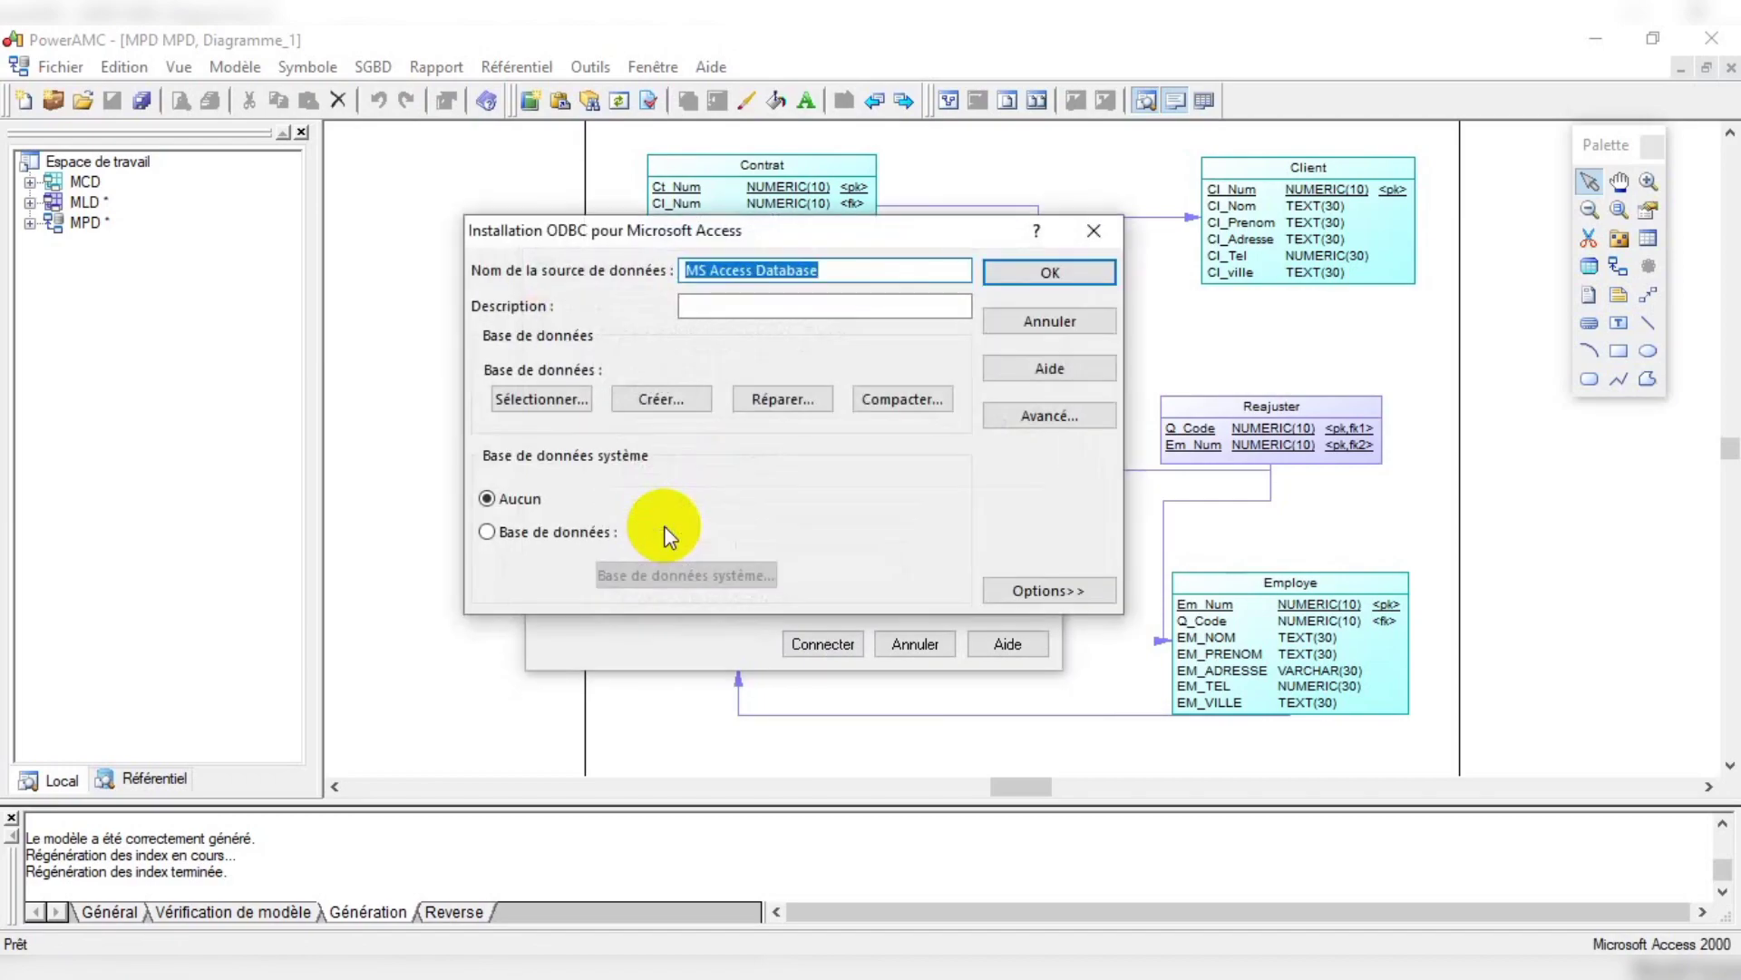
mouse_move(891, 236)
left_mouse_down()
mouse_move(918, 419)
mouse_move(885, 231)
mouse_move(865, 221)
left_mouse_up()
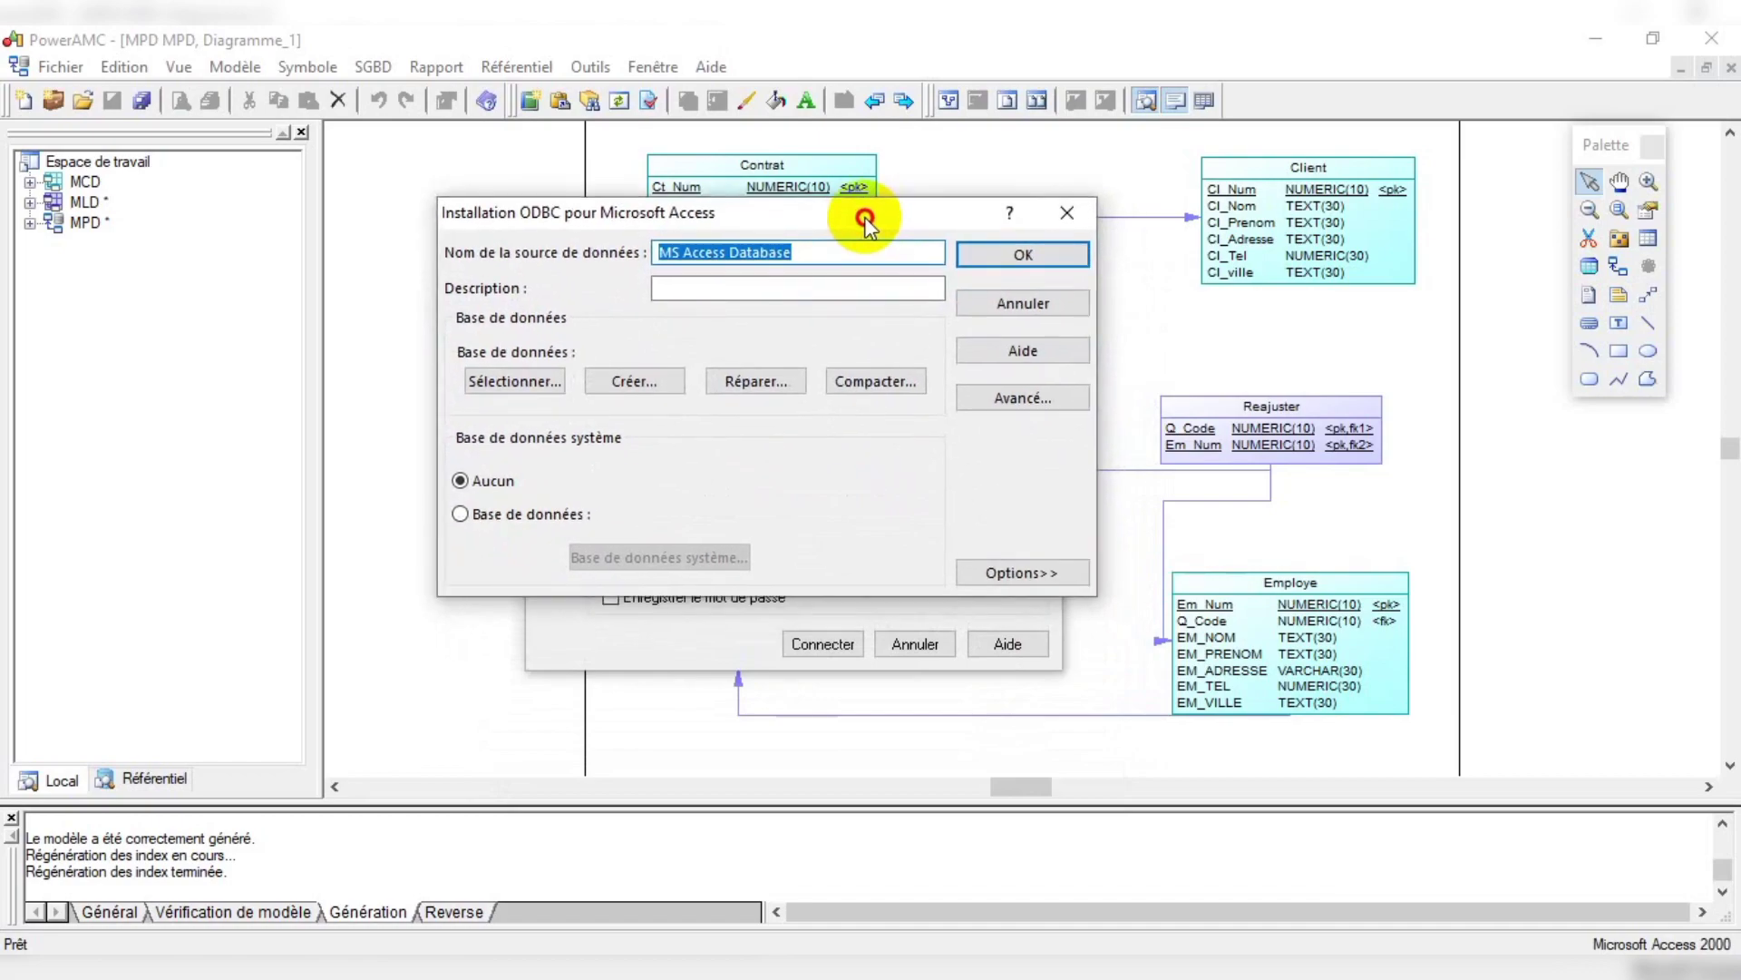
left_click(669, 385)
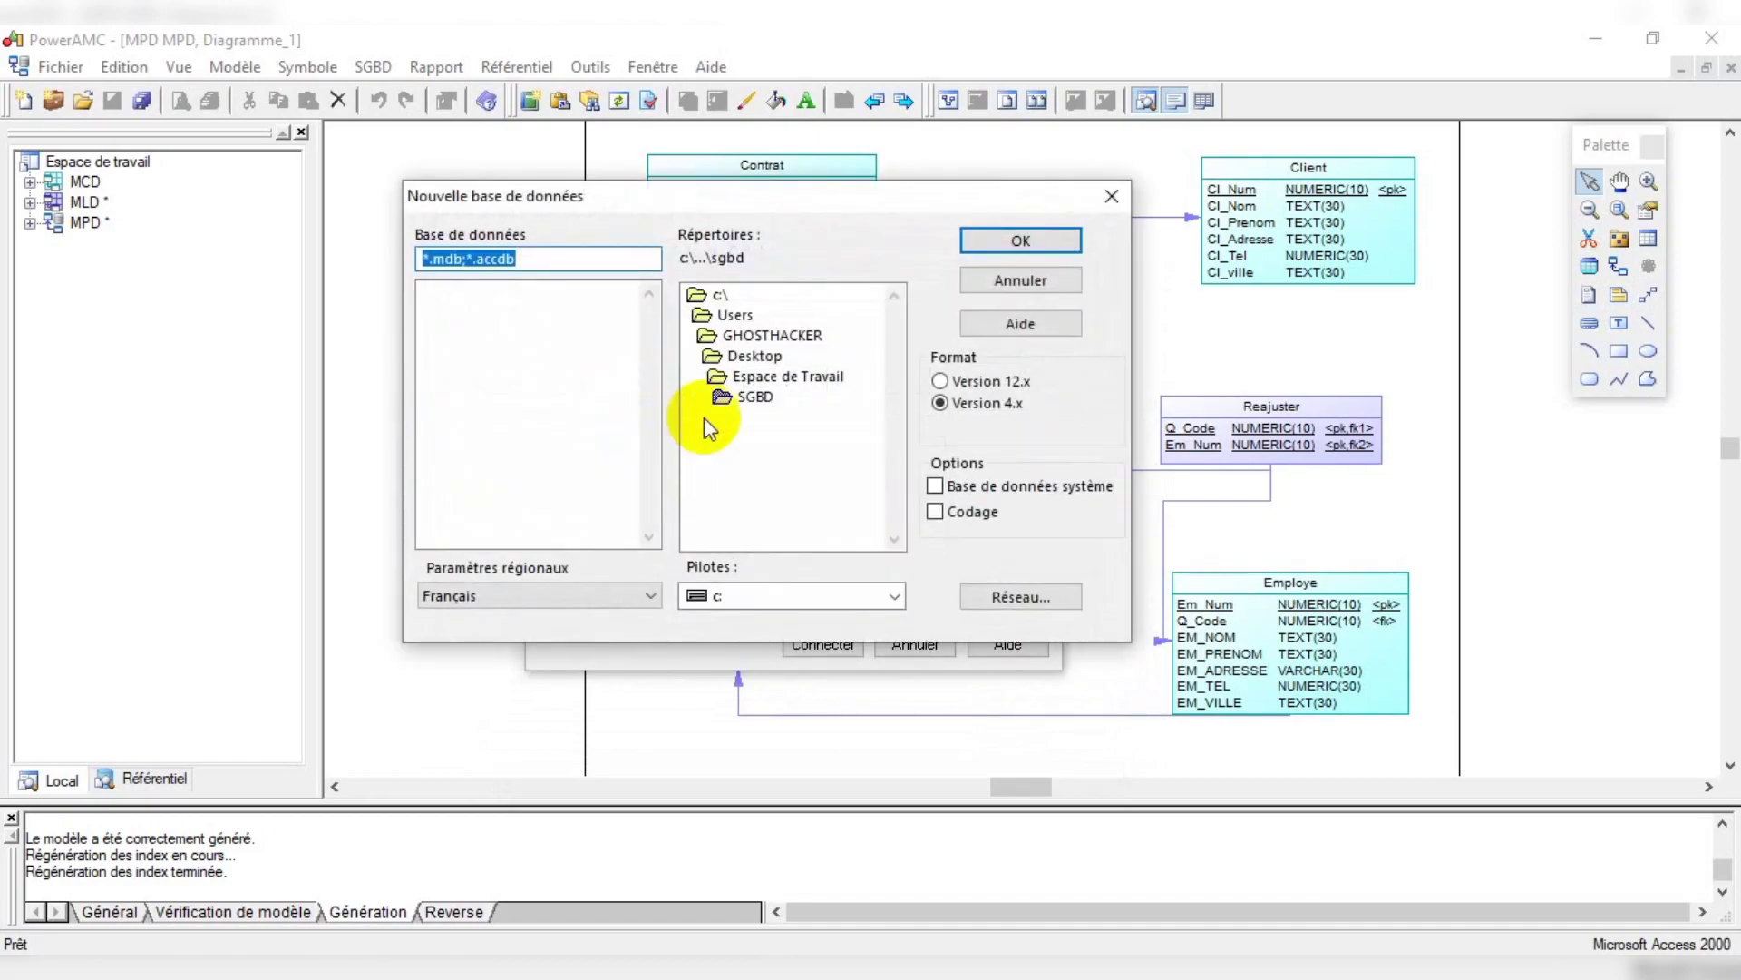
left_click(762, 401)
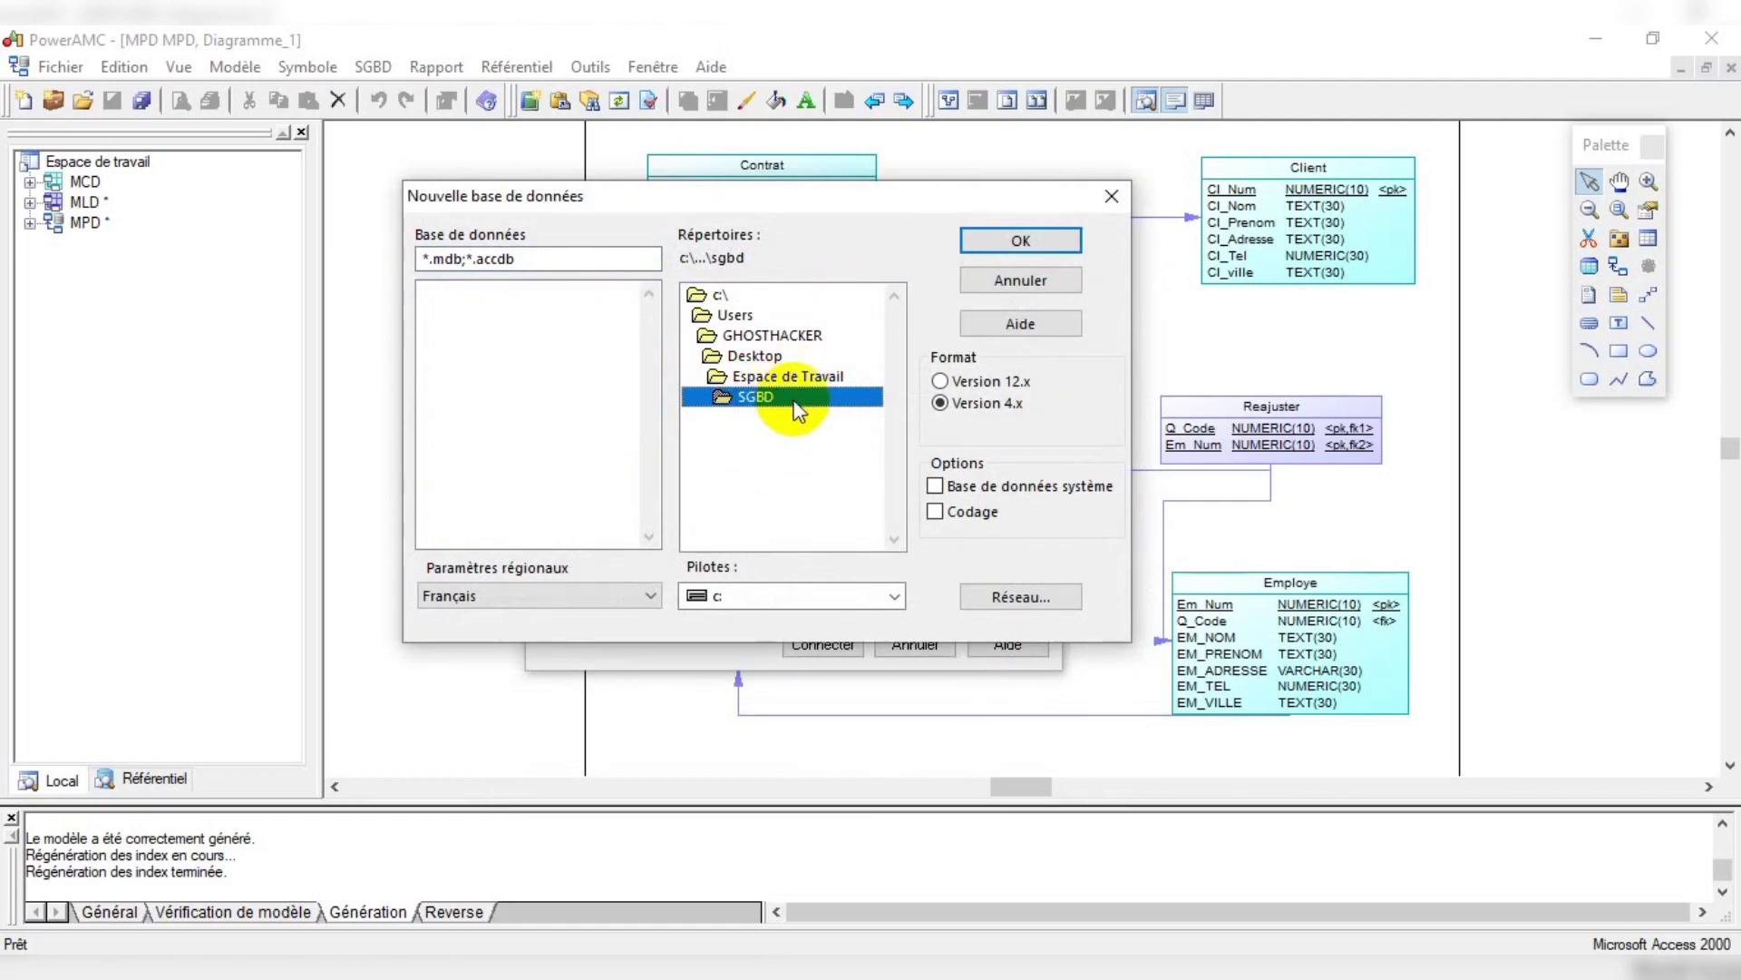
left_click(524, 258)
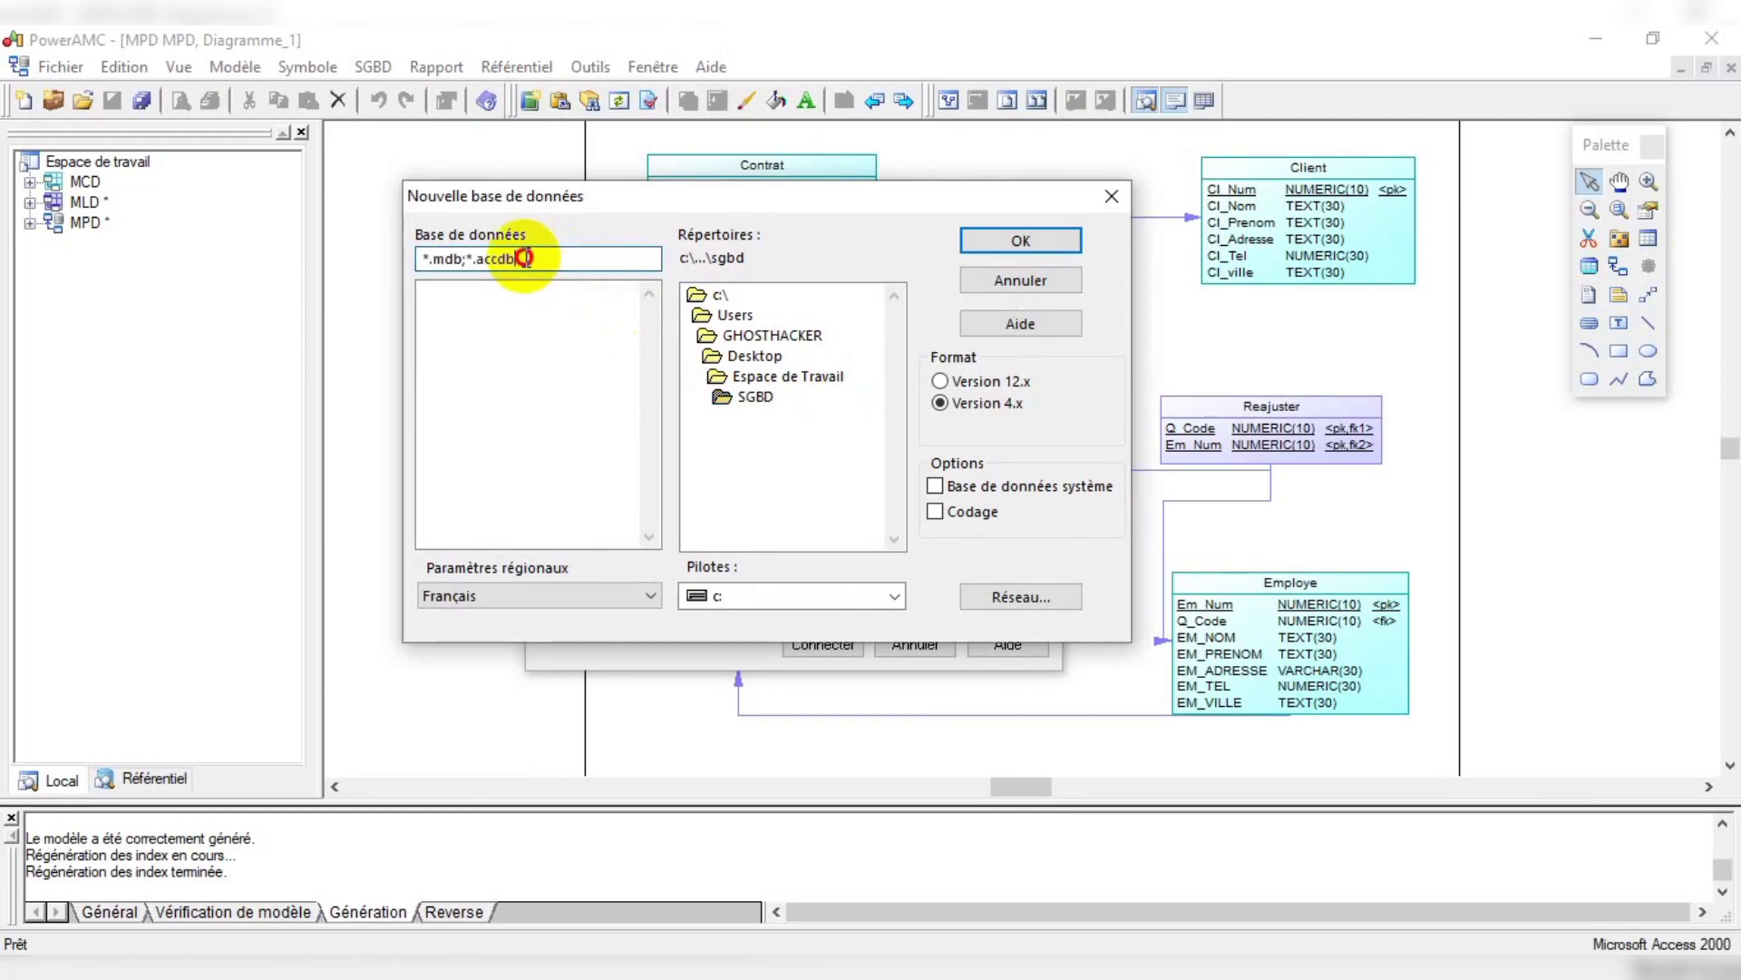
left_click_drag(524, 259, 375, 257)
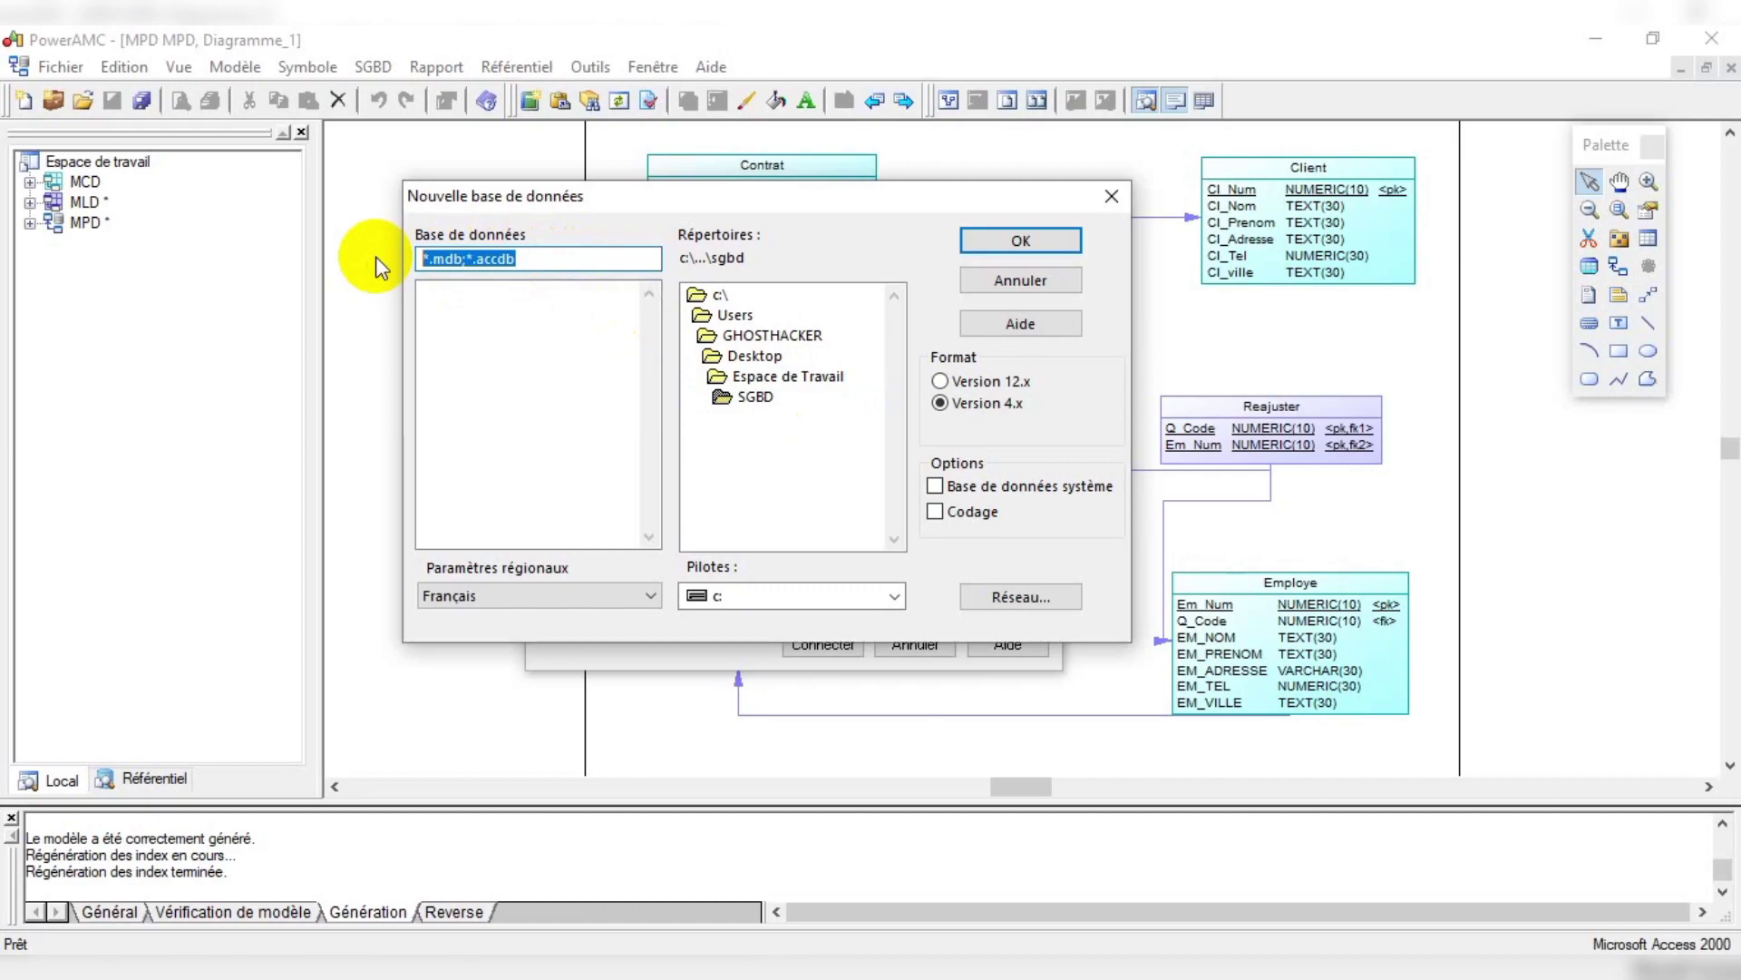
type("g")
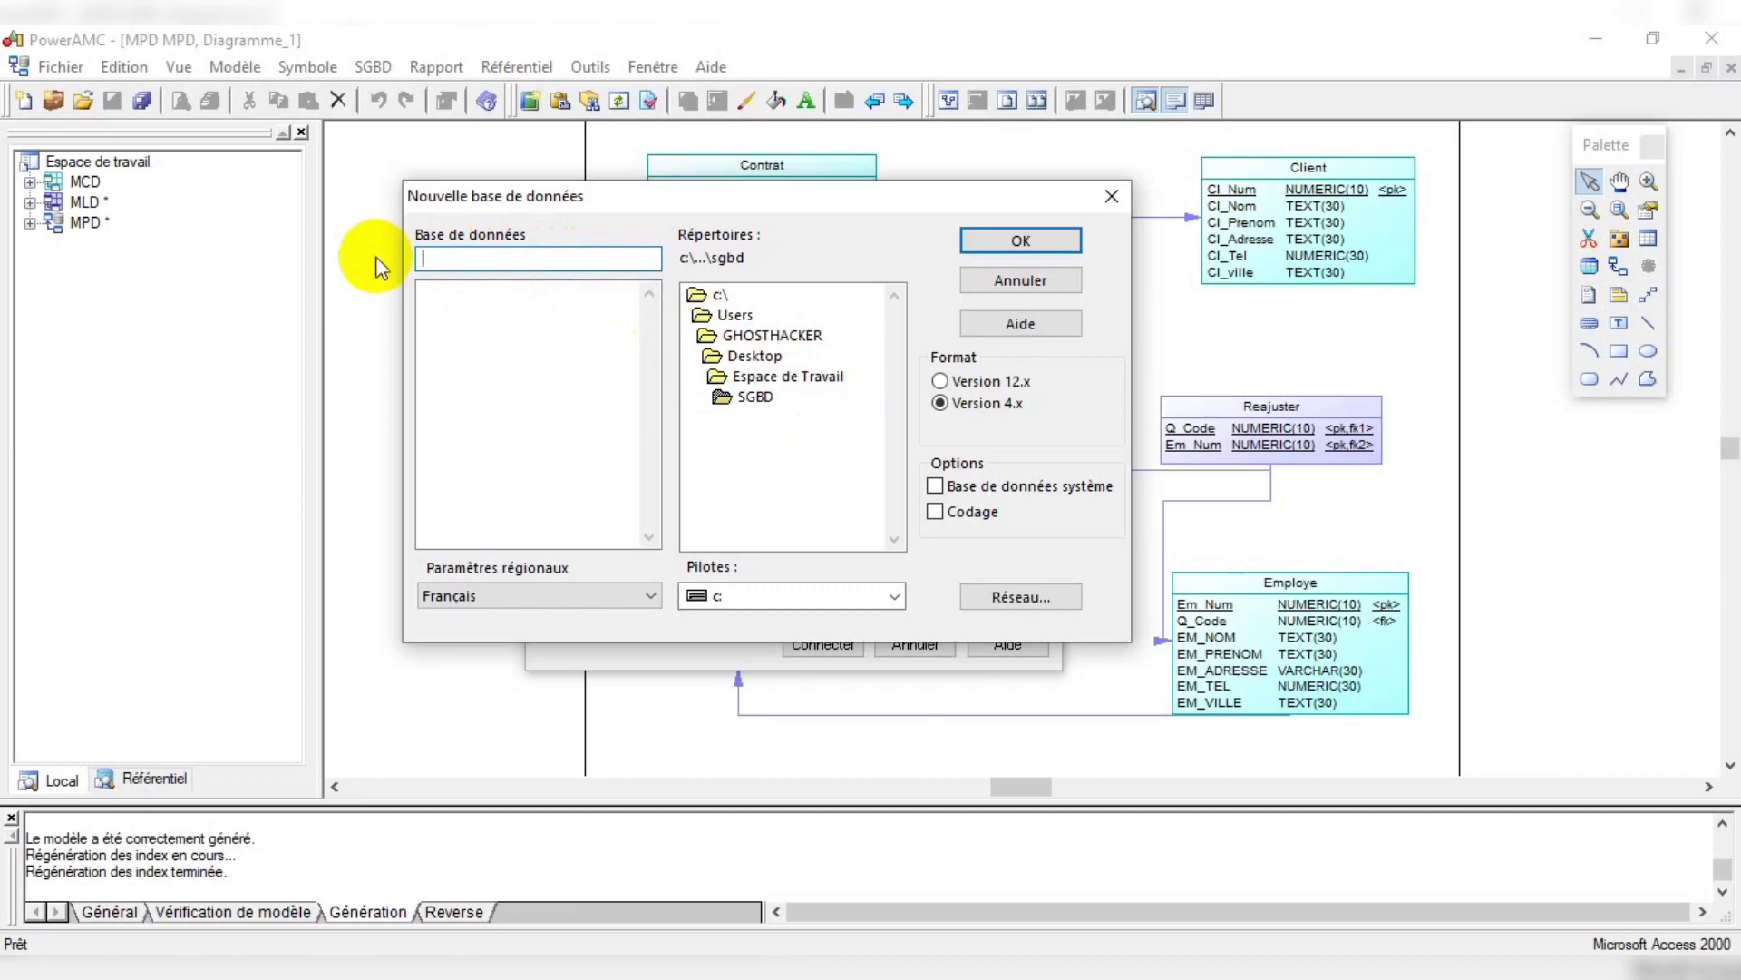
type("Gestion d'une PME")
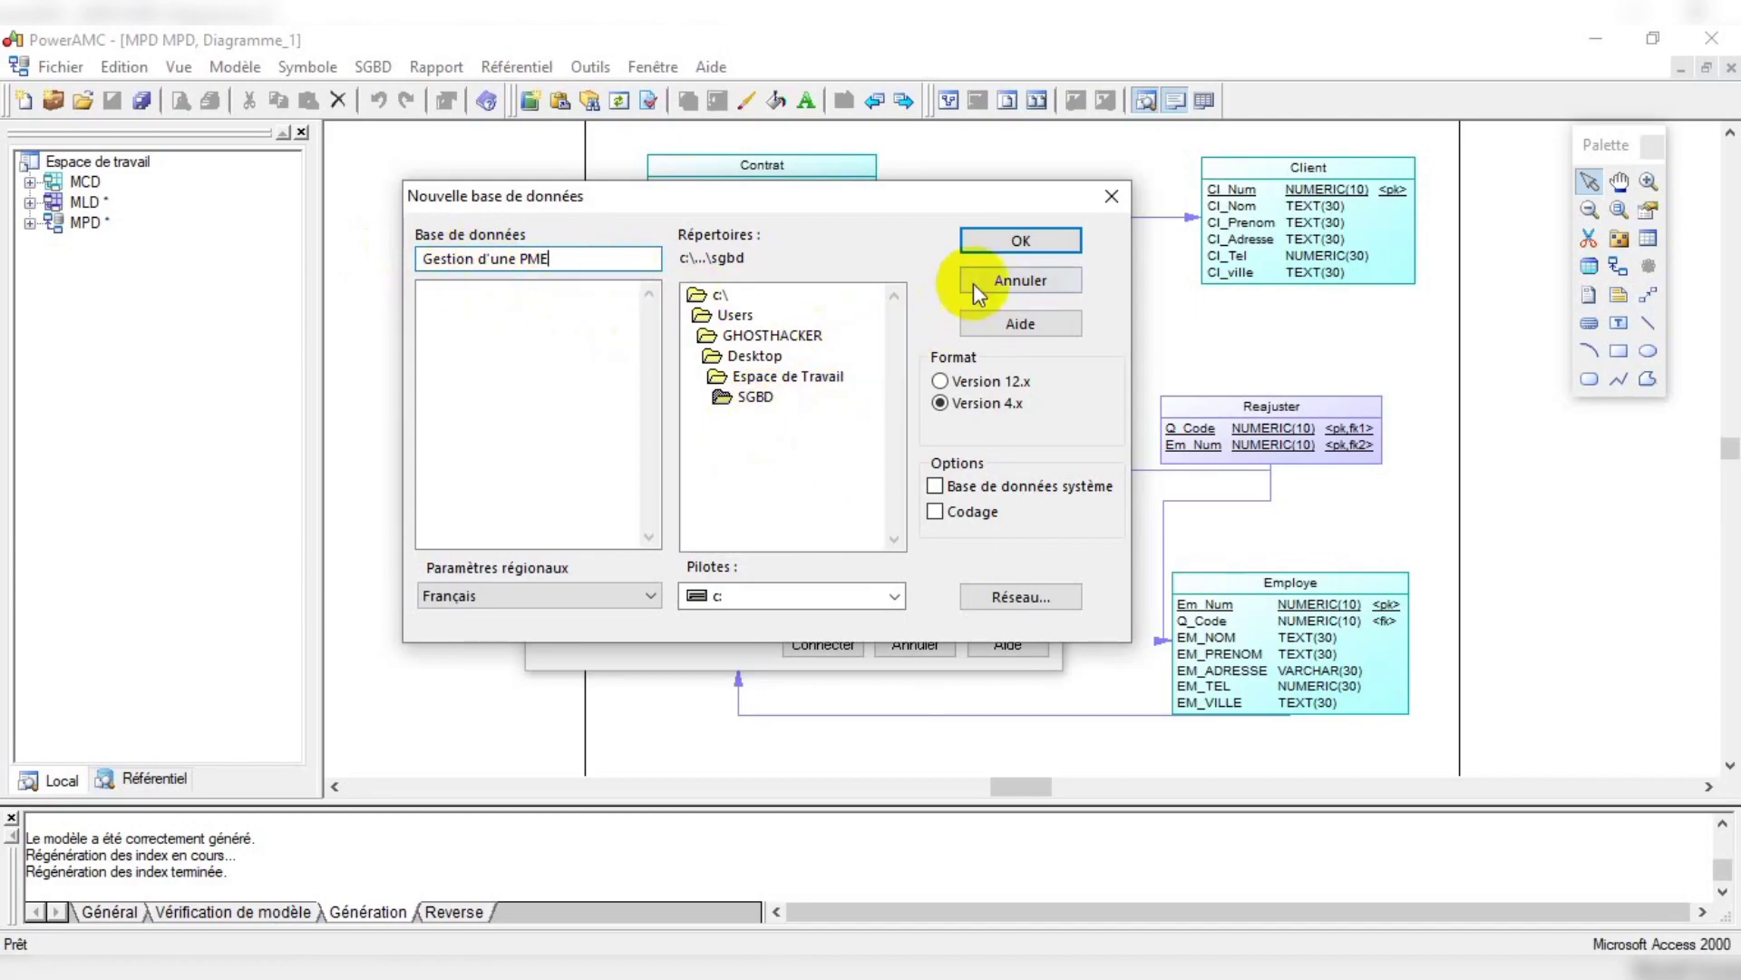
left_click(1018, 241)
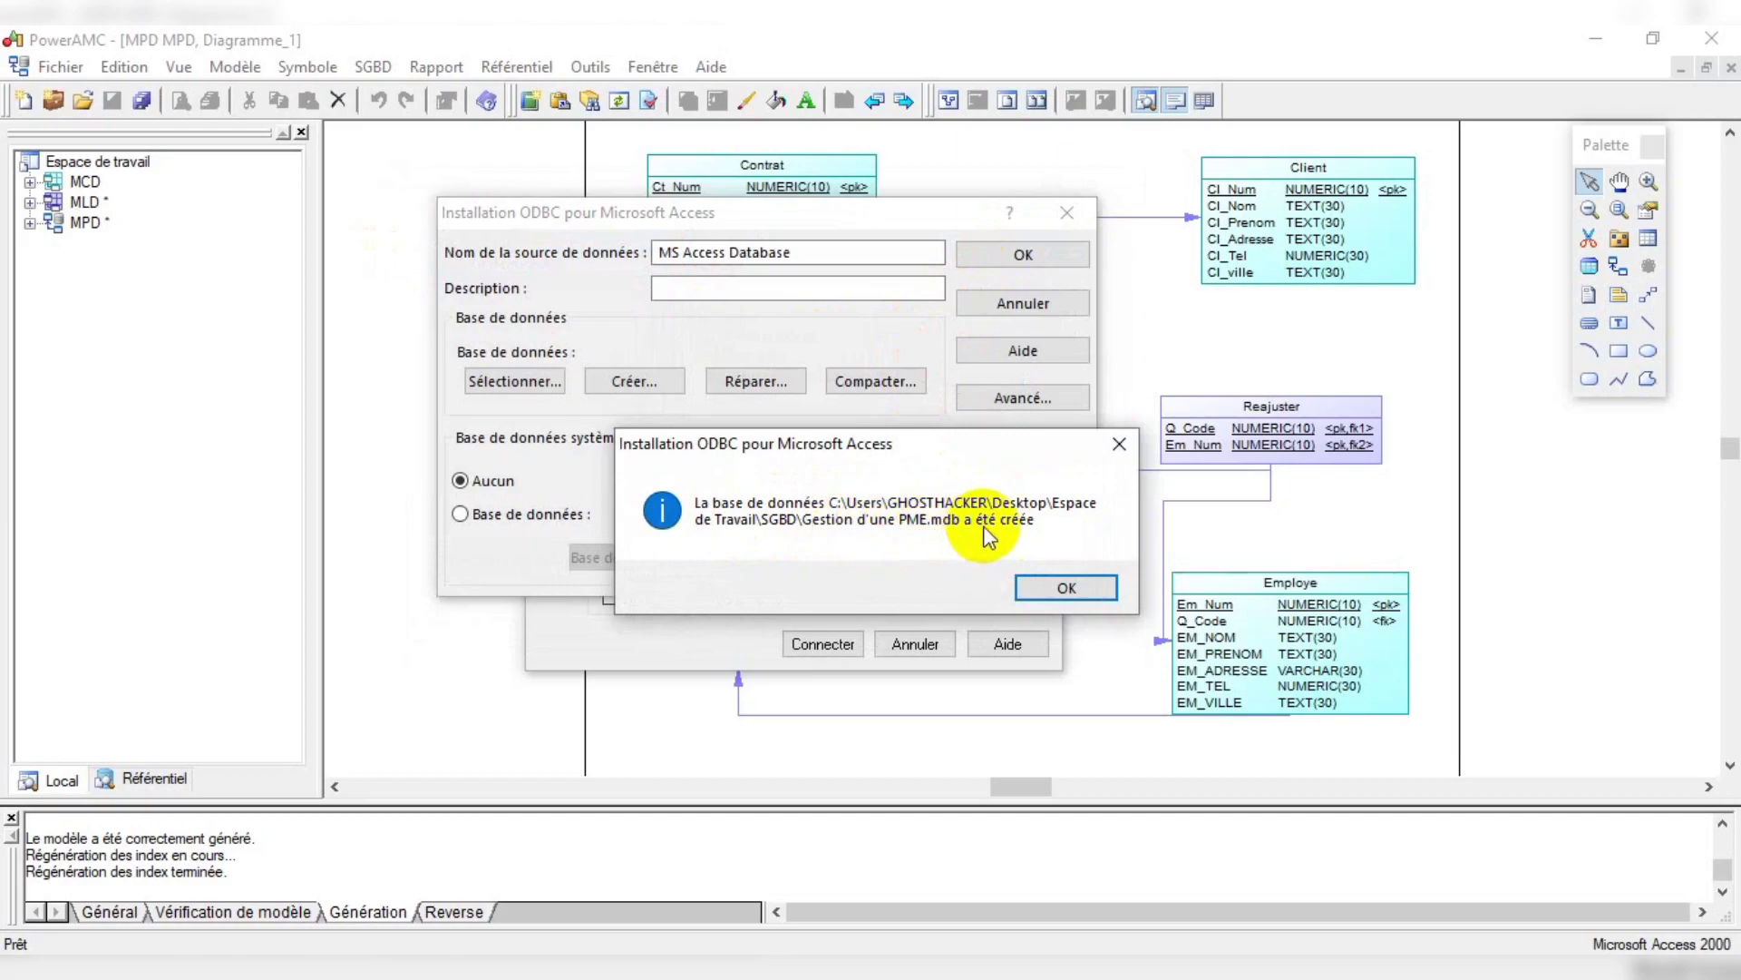
left_click(1055, 584)
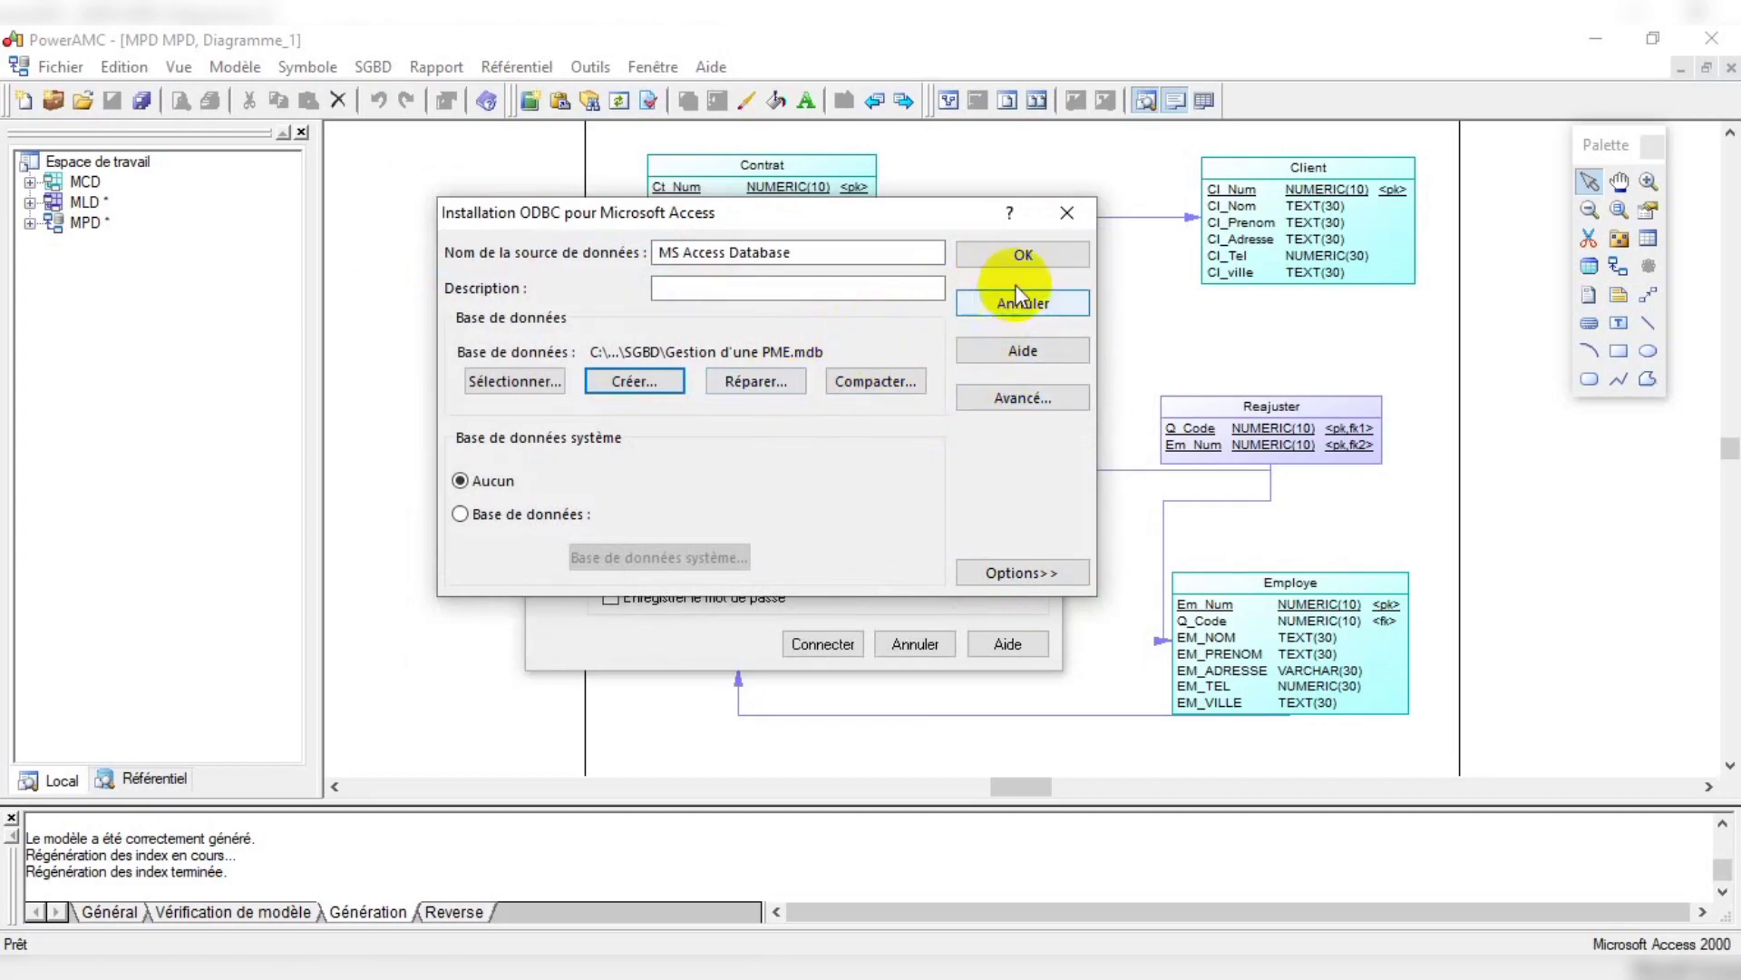
Step: Accept the ODBC setup for Microsoft Access and connect to the MS Access Database source
left_click(1025, 254)
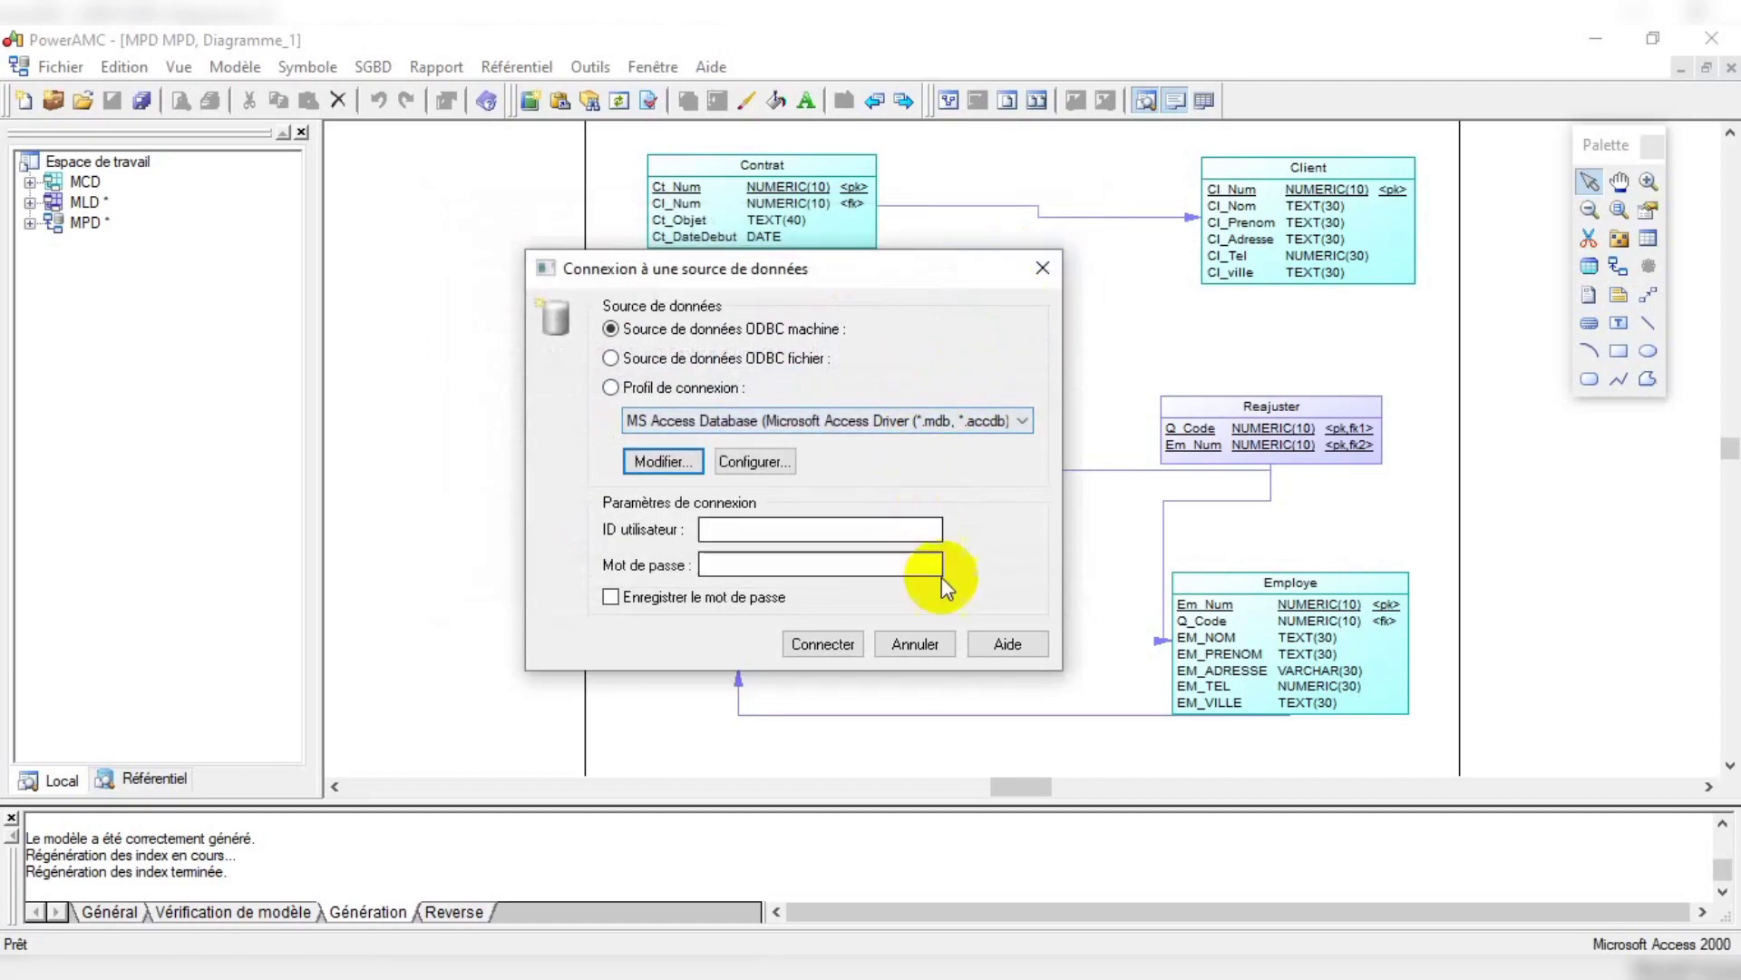
left_click(840, 640)
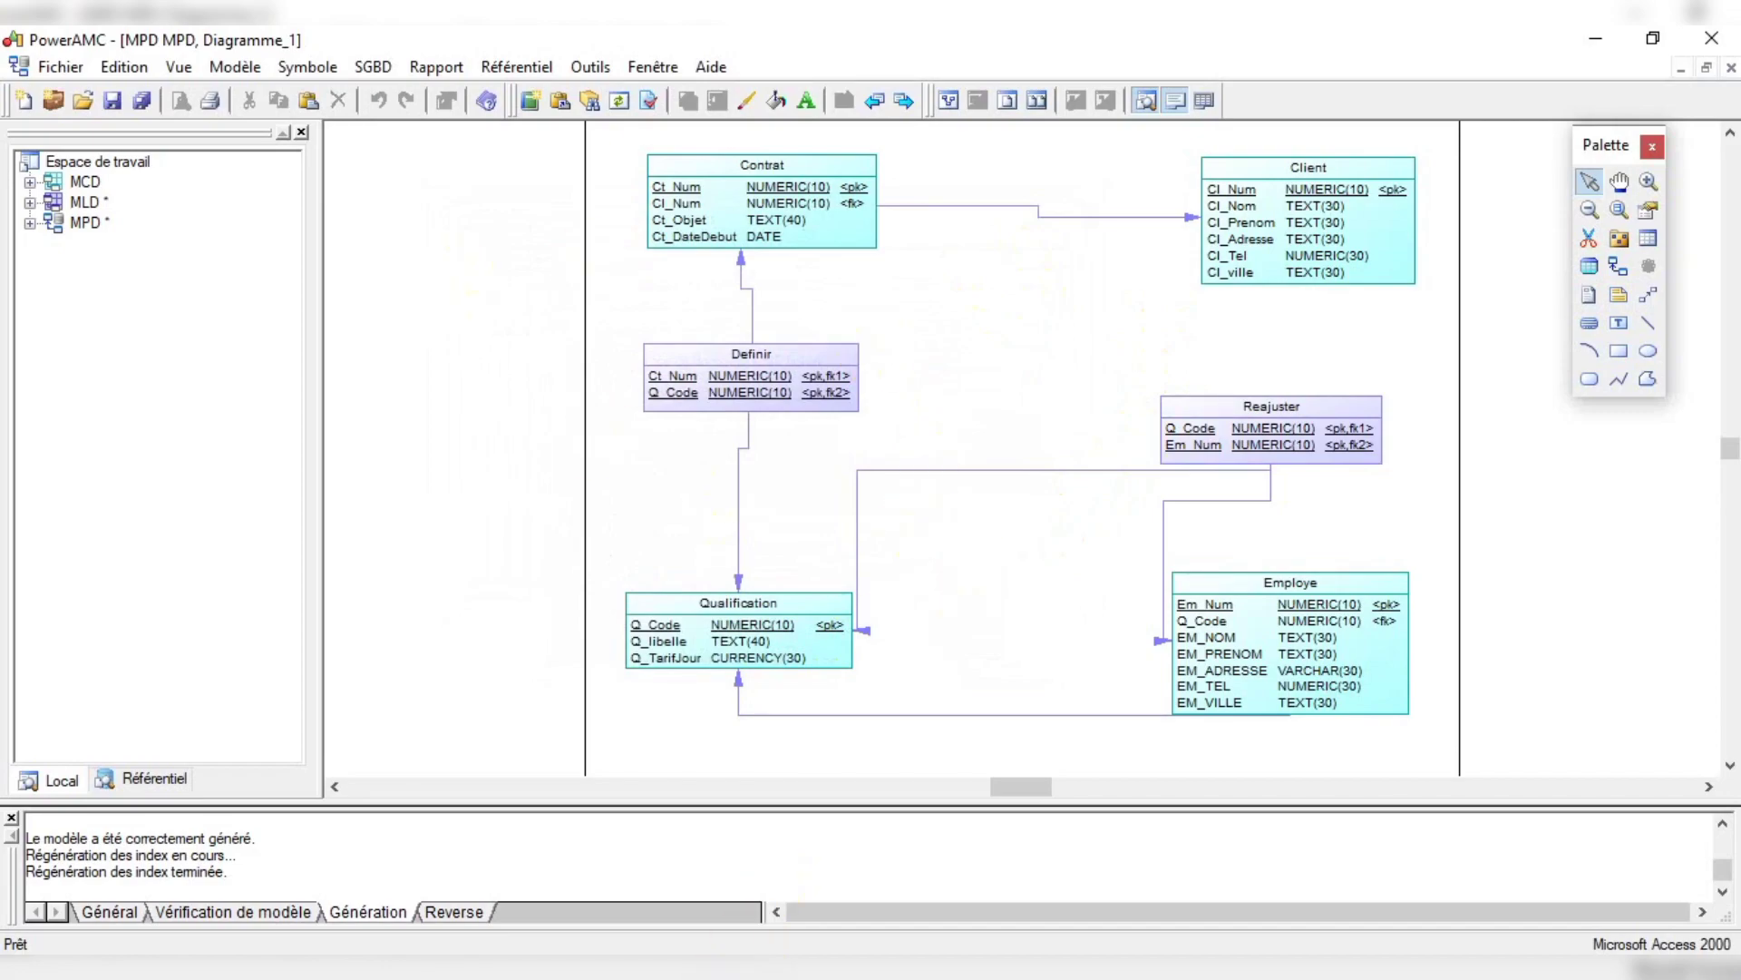
Step: Switch to File Explorer, reopen the SGBD folder and widen the Type column to check the Gestion d'une PME database files
key("alt+Tab")
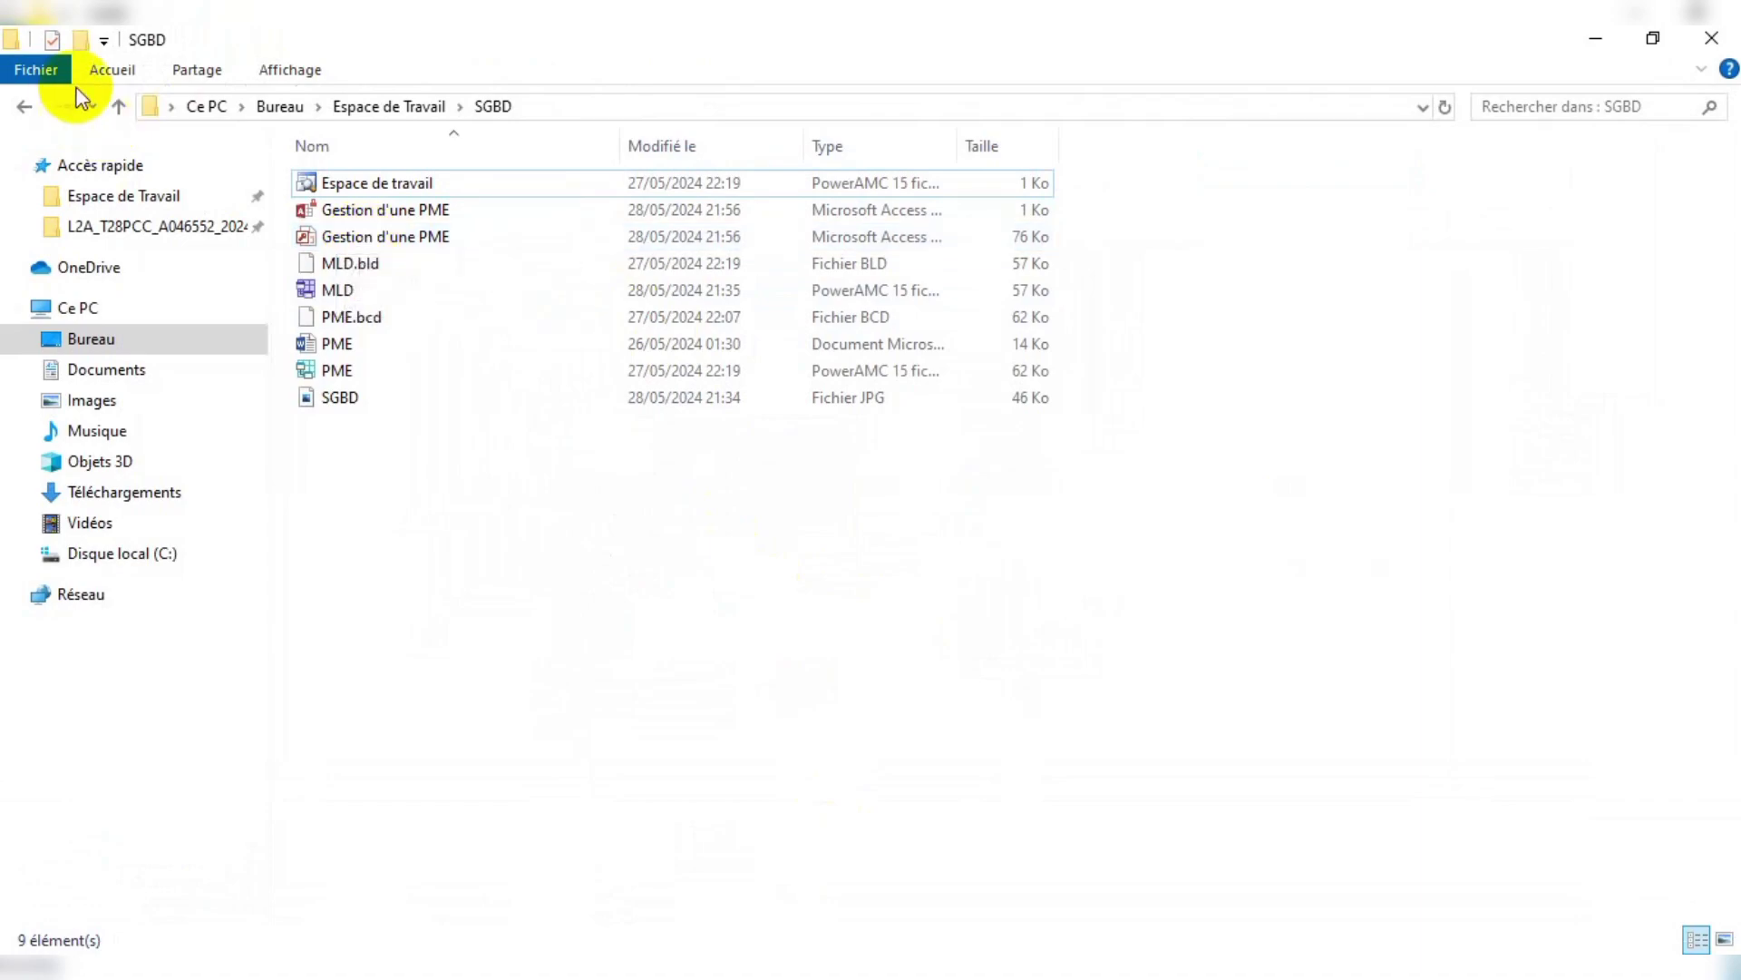
left_click(116, 105)
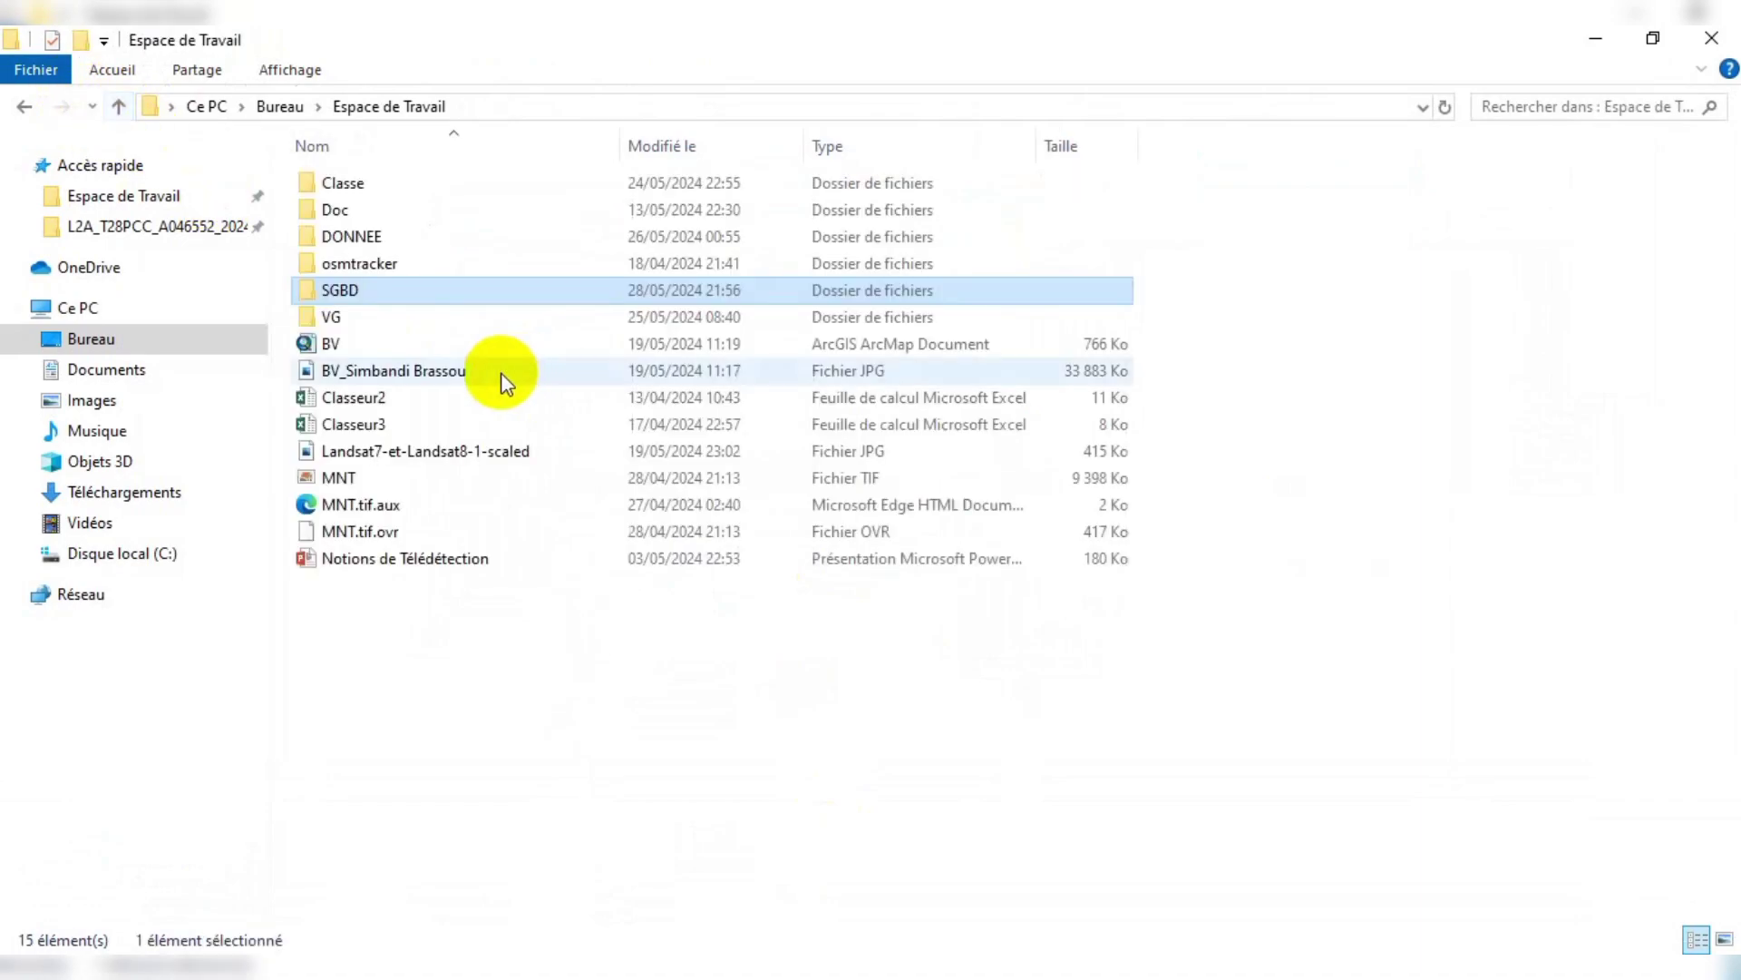
left_click(343, 270)
double_click(352, 290)
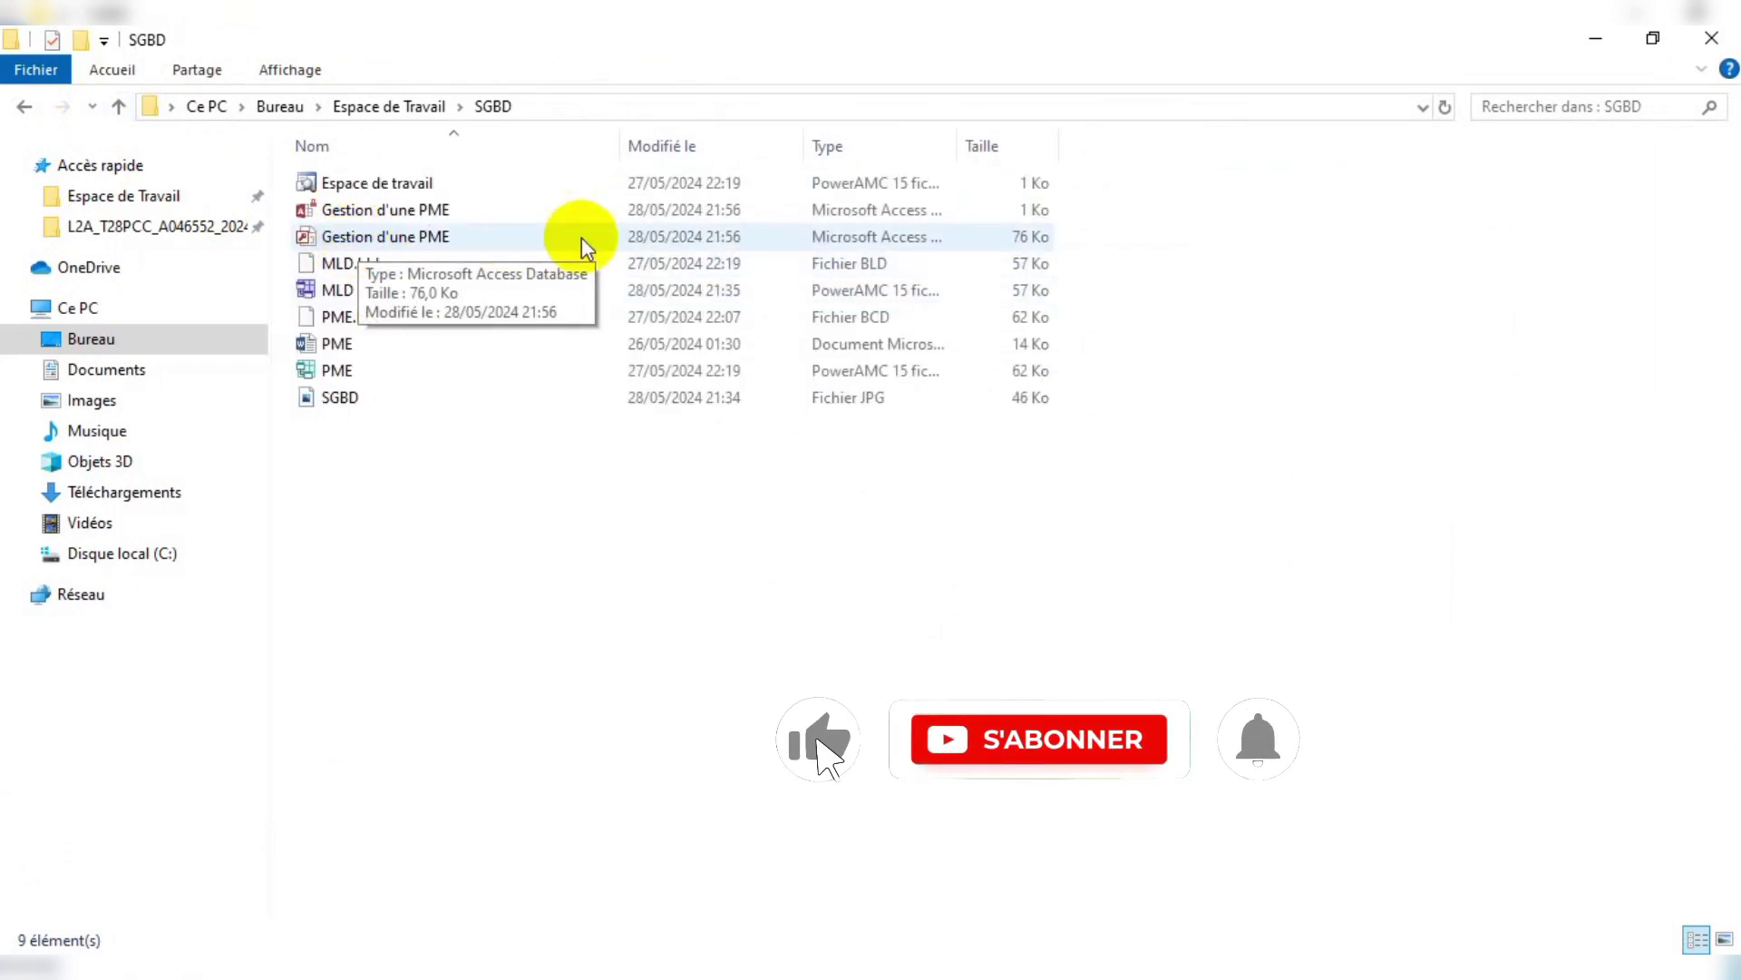
left_click_drag(962, 130, 1122, 143)
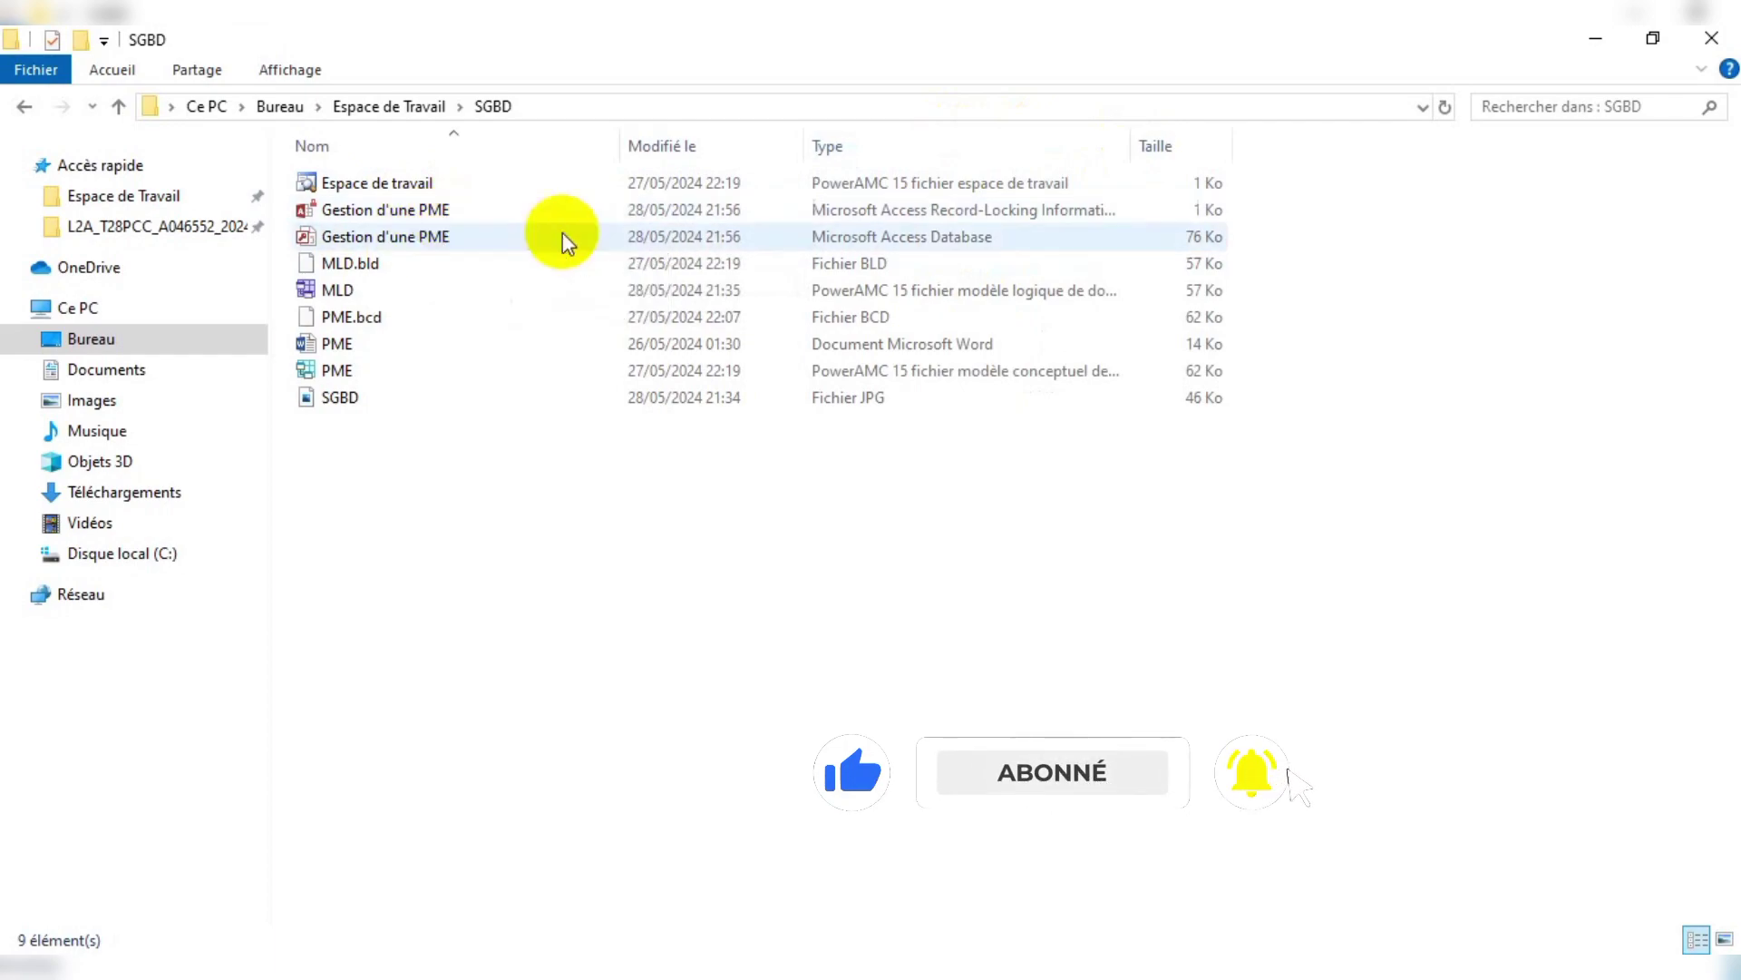
left_click(1596, 39)
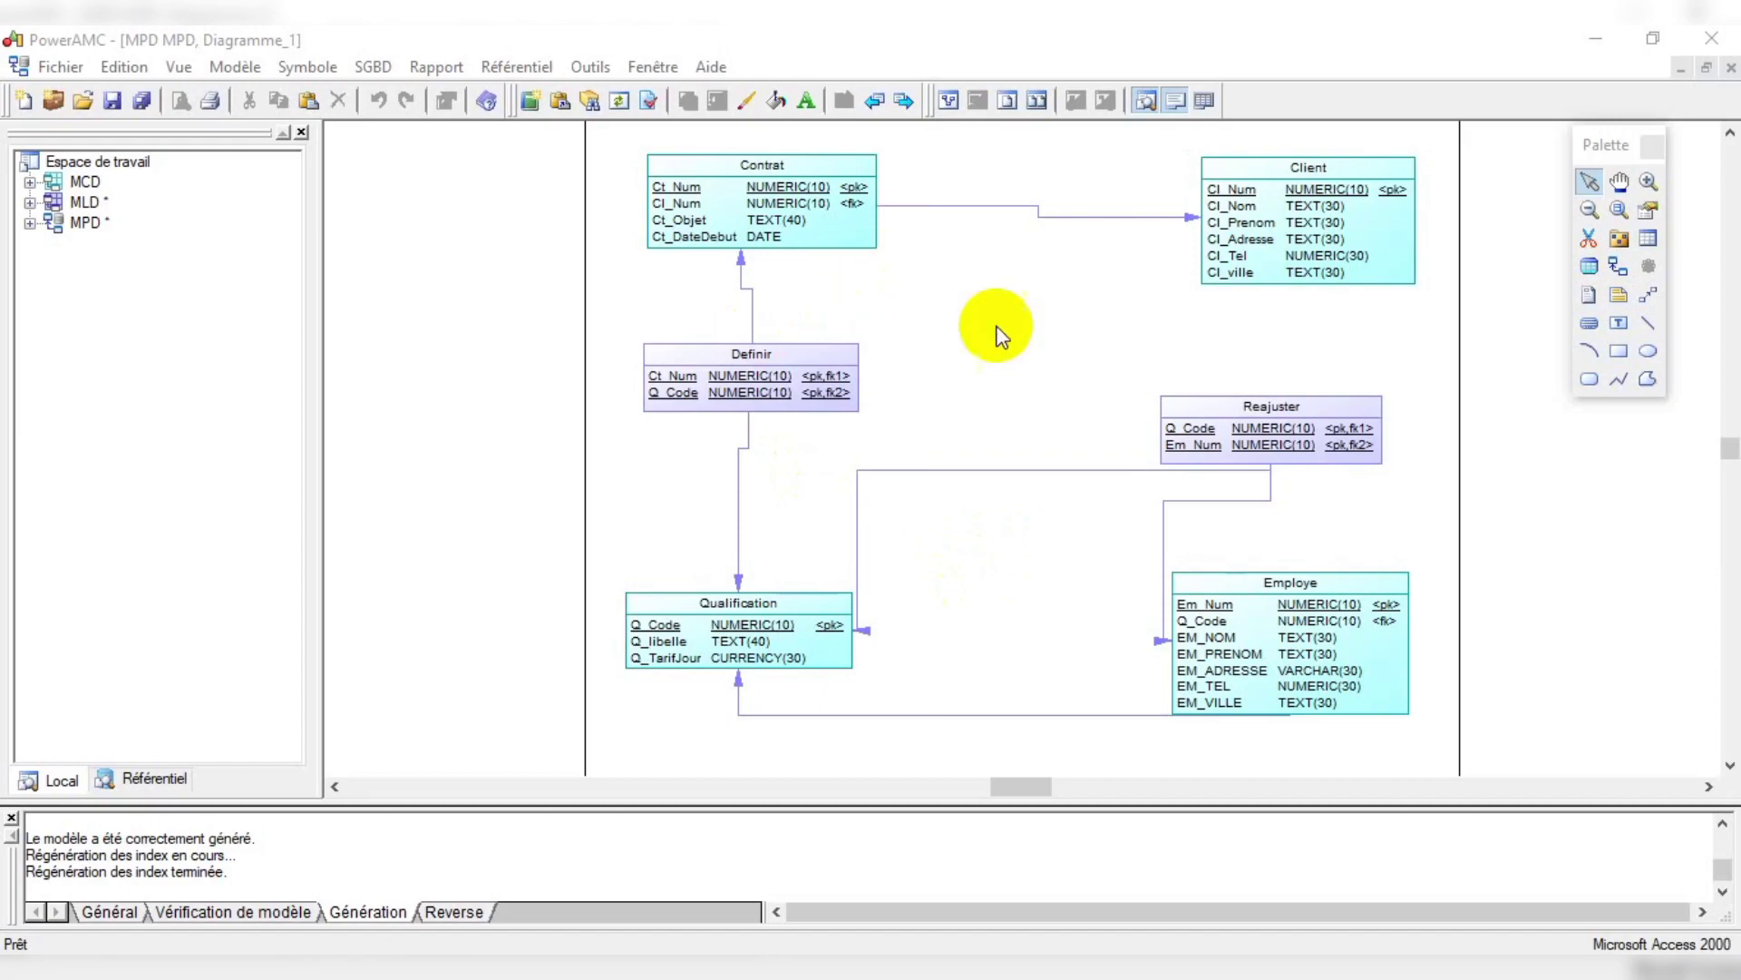
left_click(374, 67)
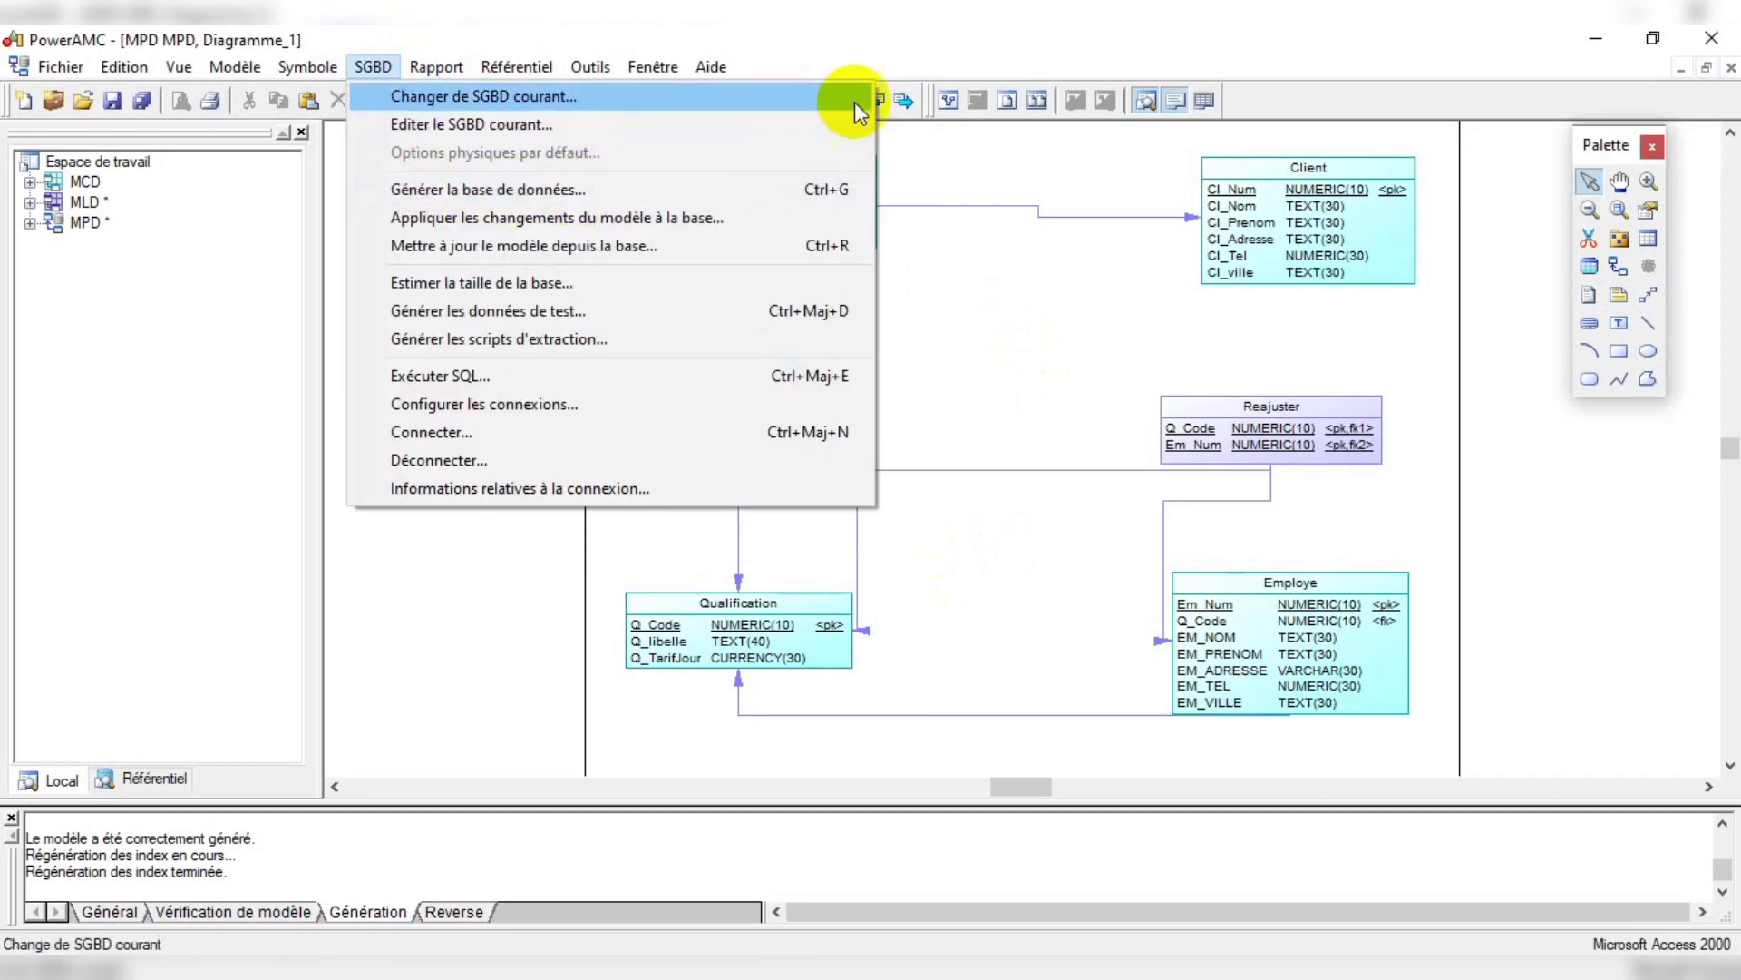
left_click(930, 54)
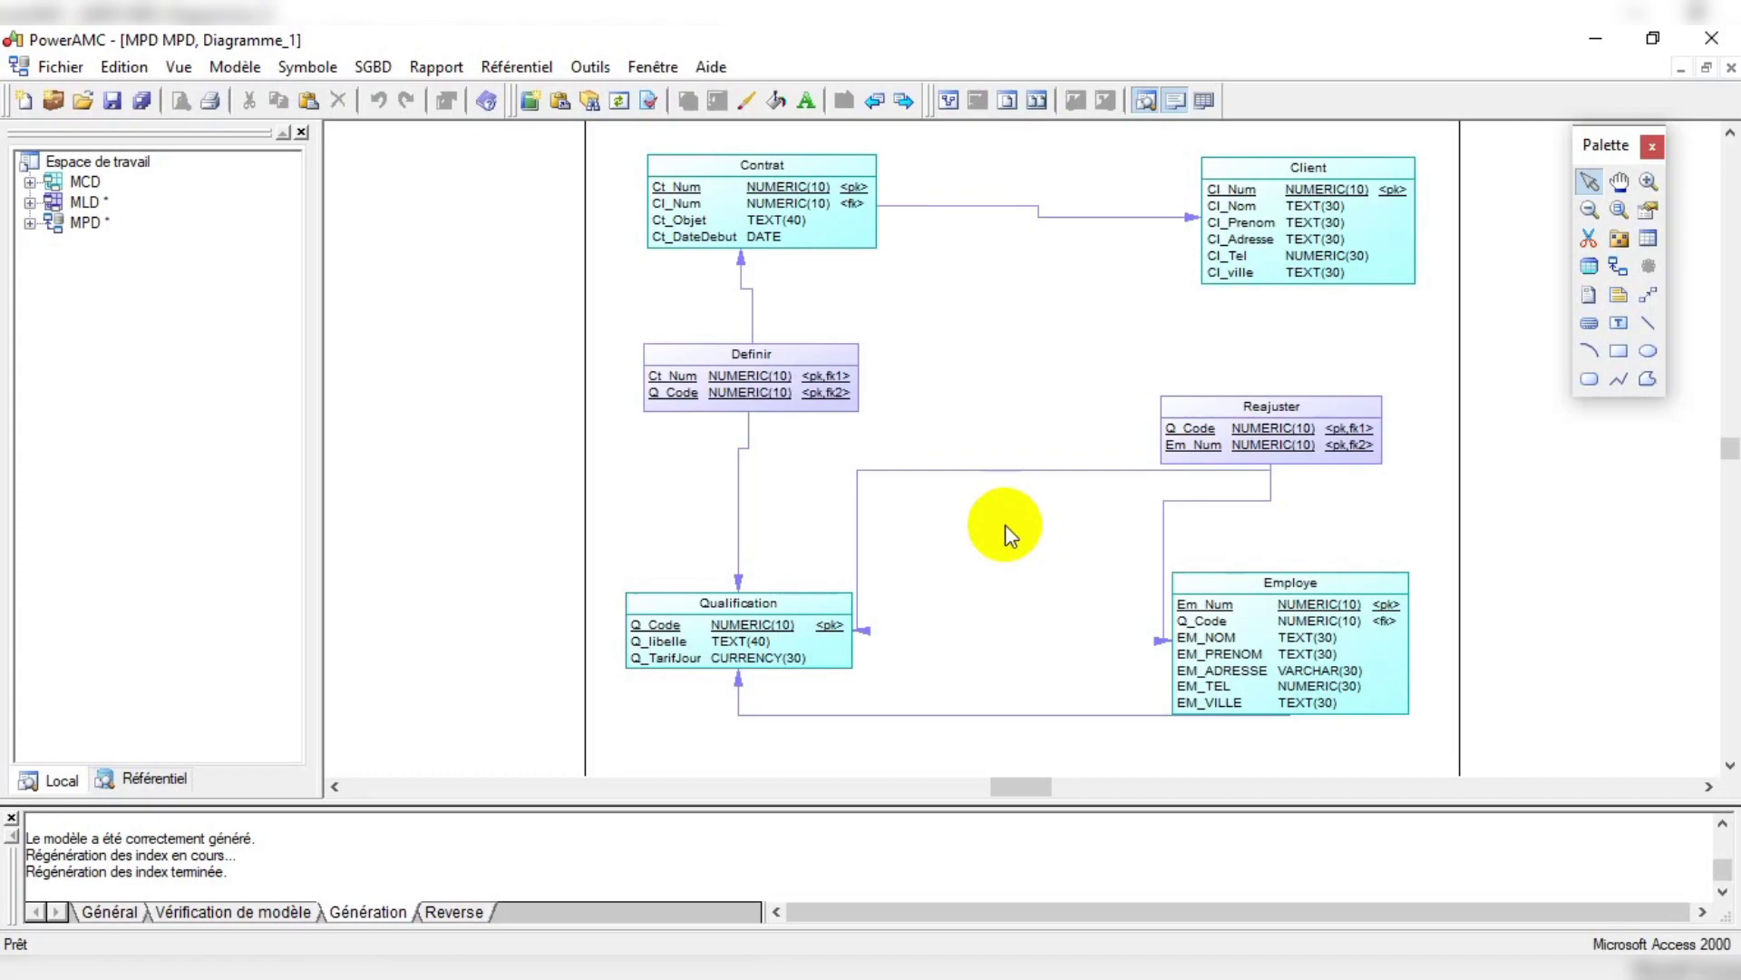
Step: Expand the MPD and MLD models in the workspace tree
left_click(30, 222)
left_click(30, 201)
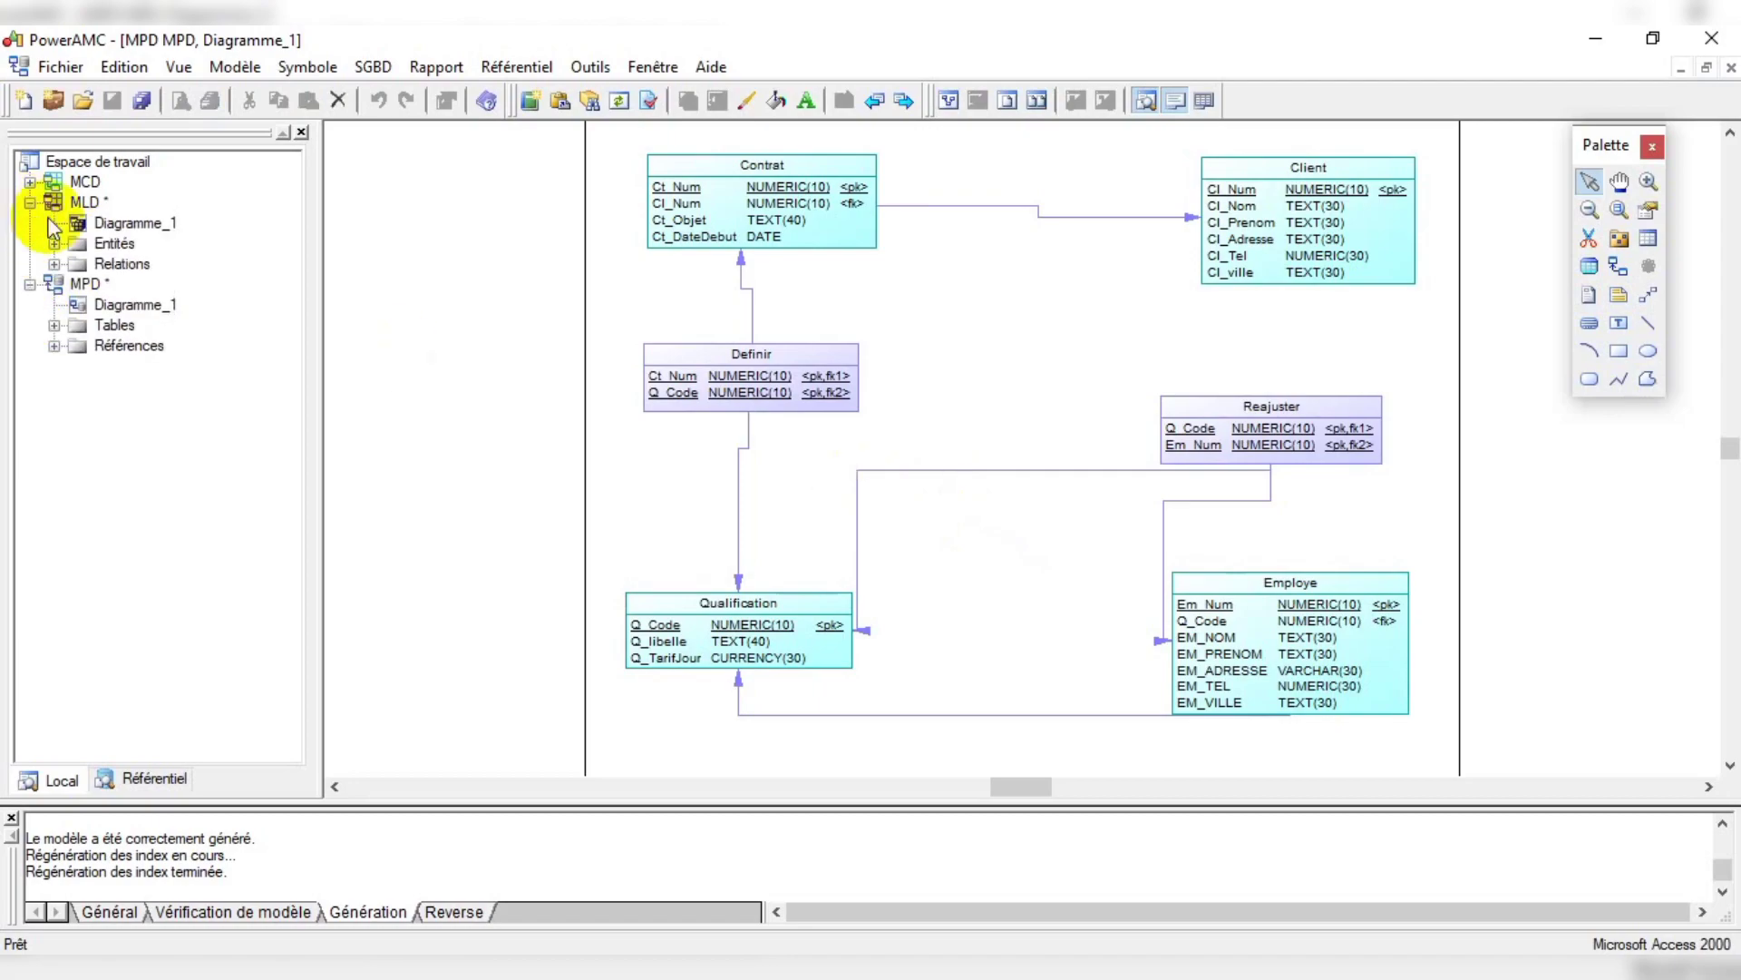